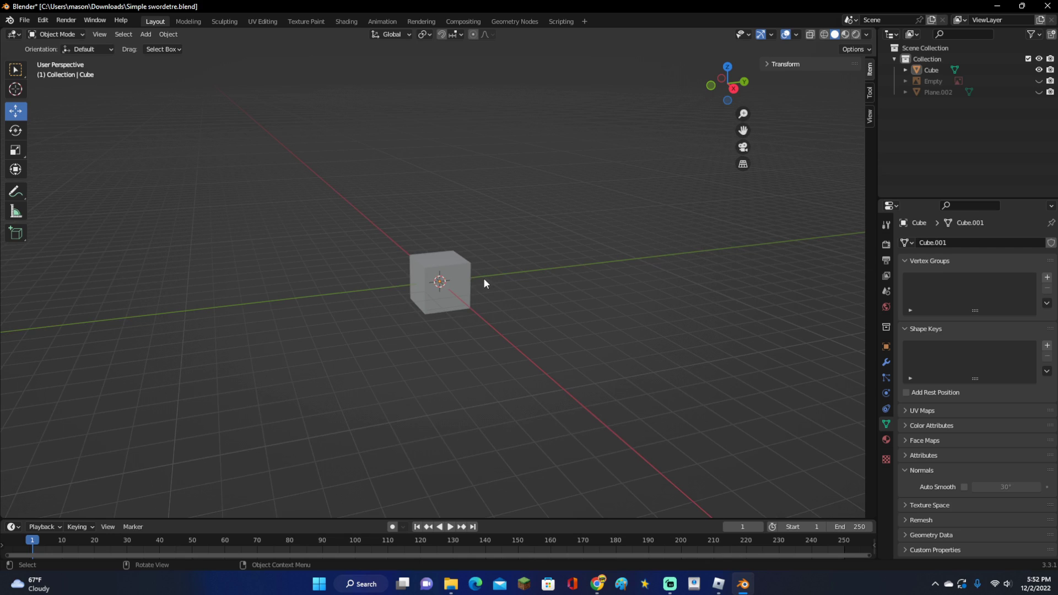
Step: Delete the cube from the scene
drag(621, 393, 323, 163)
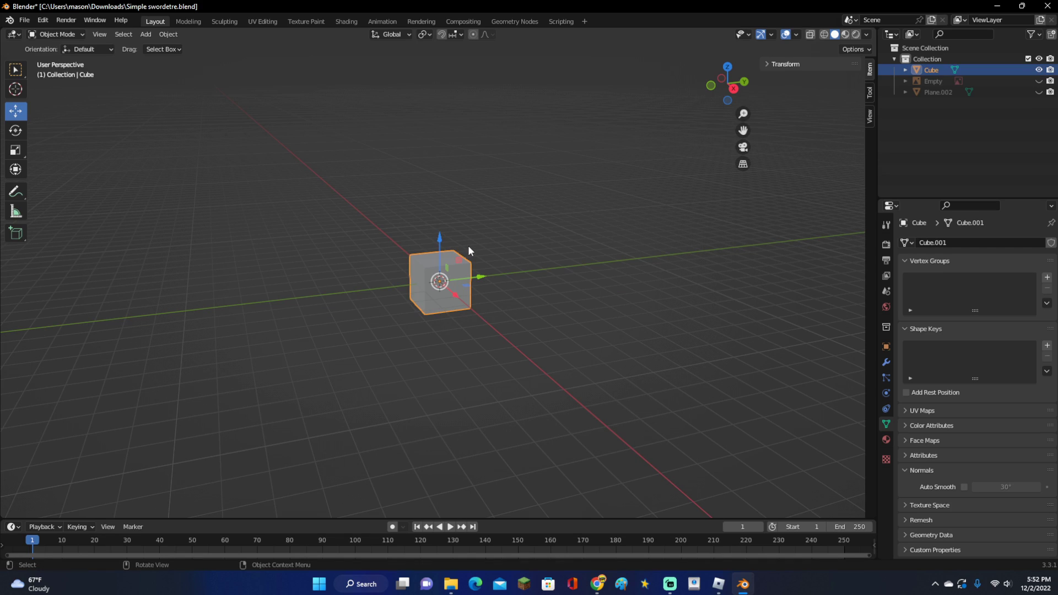
key(x)
click(469, 253)
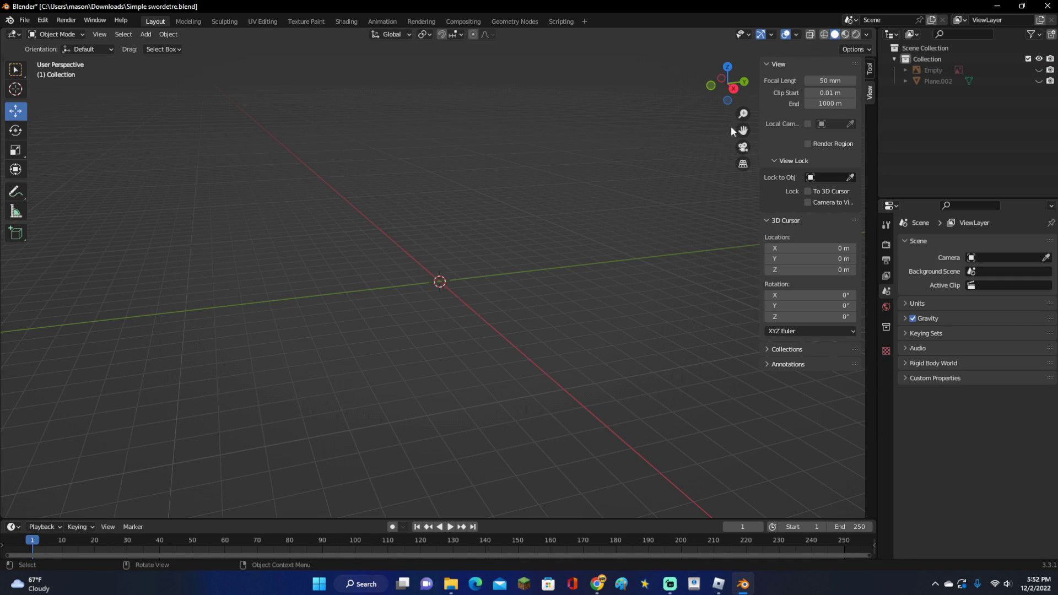
Step: Switch to the right orthographic view and collapse the View and 3D Cursor settings
click(734, 89)
click(769, 63)
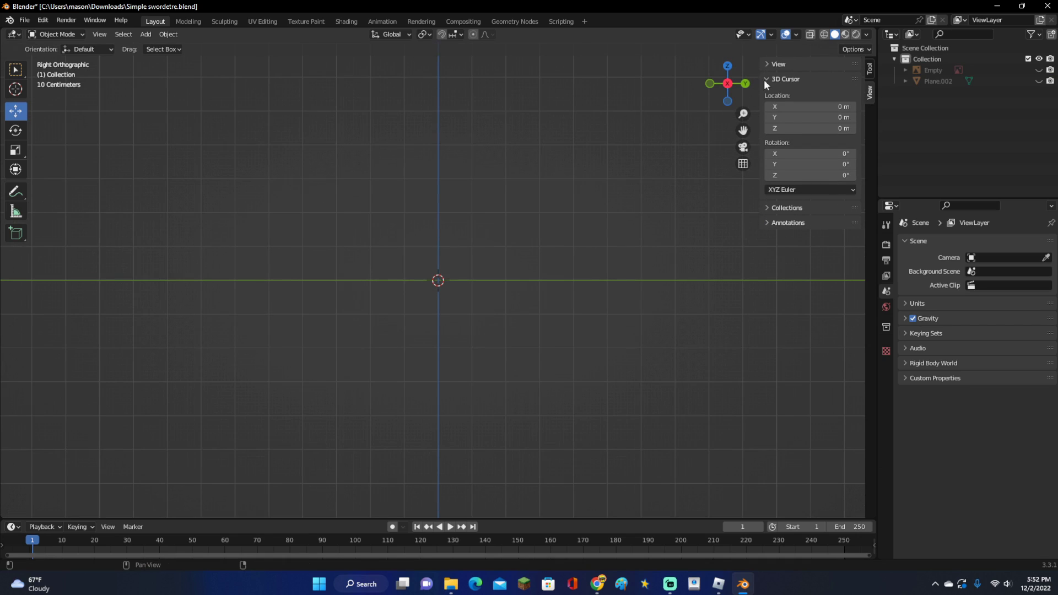
click(771, 78)
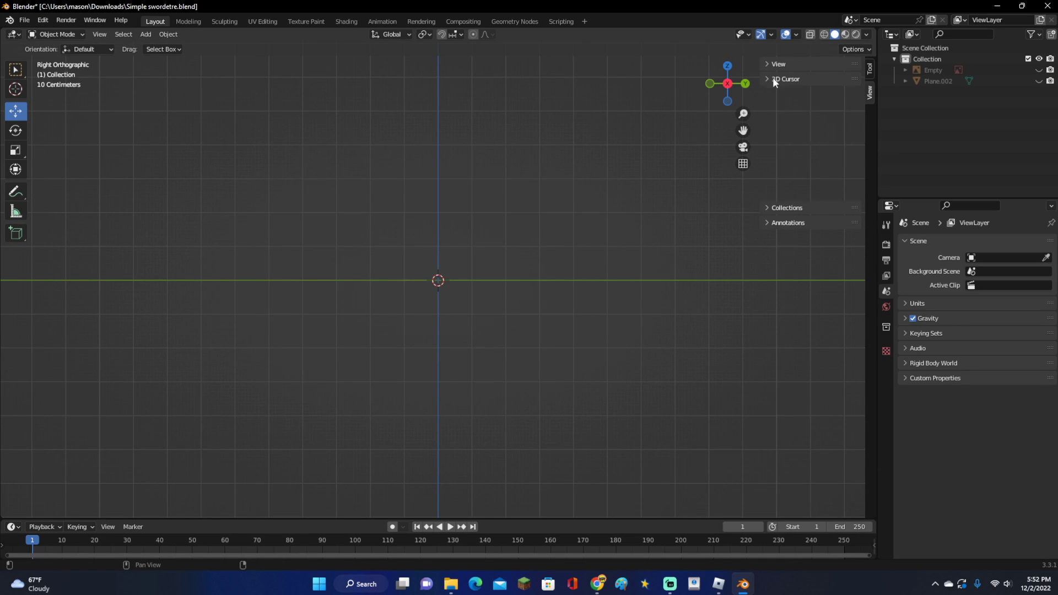
Step: Unhide the Empty holding the sword reference image and face it in the right orthographic view
click(1039, 70)
scroll(634, 282, up, 3)
middle_drag(633, 282, 639, 305)
click(728, 83)
scroll(602, 235, up, 3)
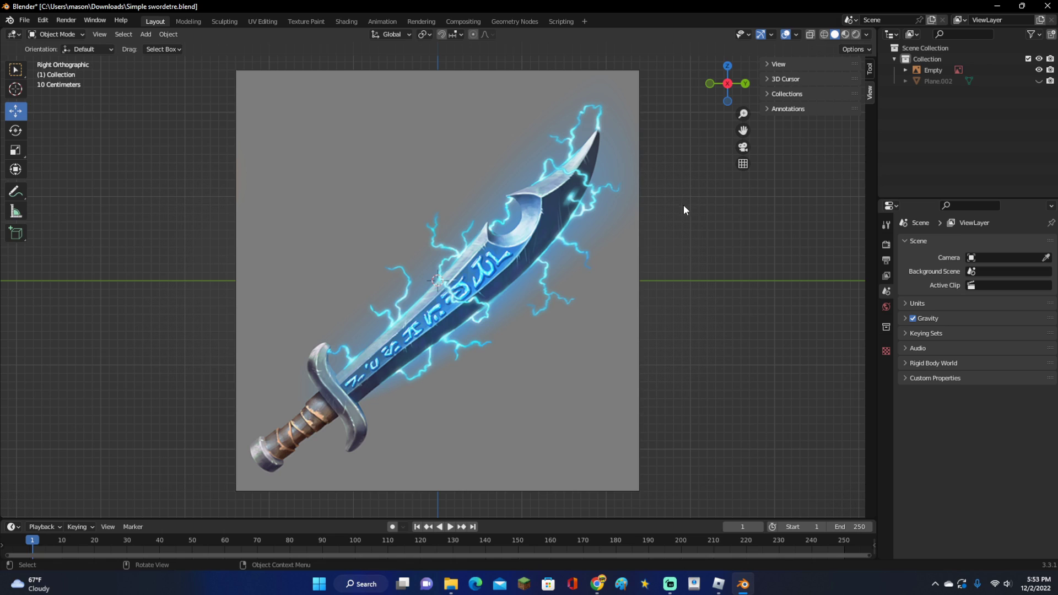
scroll(532, 335, up, 1)
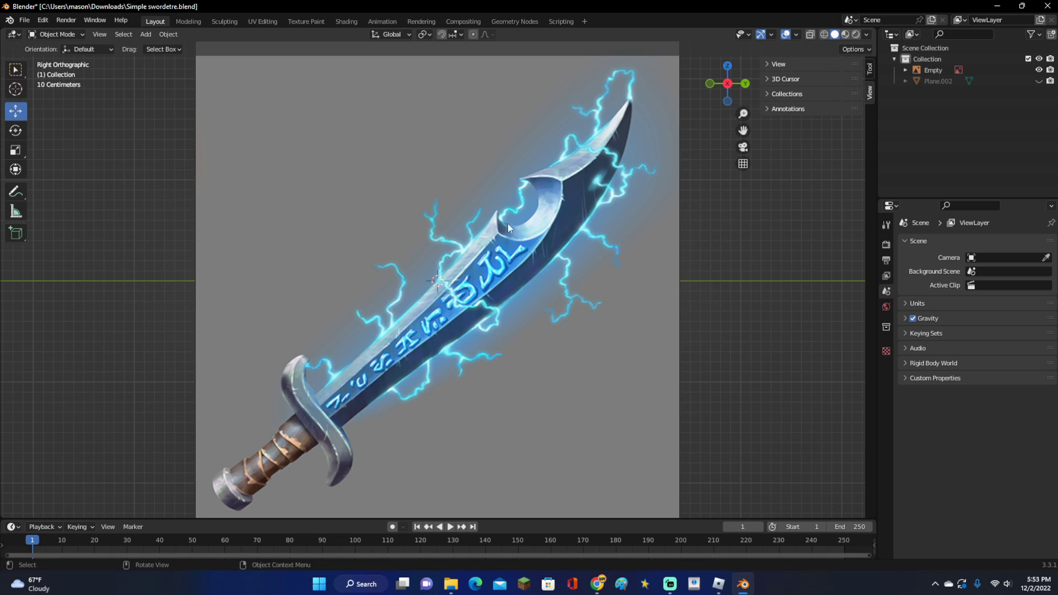
Step: Add a mesh plane and enter Edit Mode on it with vertex selection
middle_drag(623, 259, 622, 288)
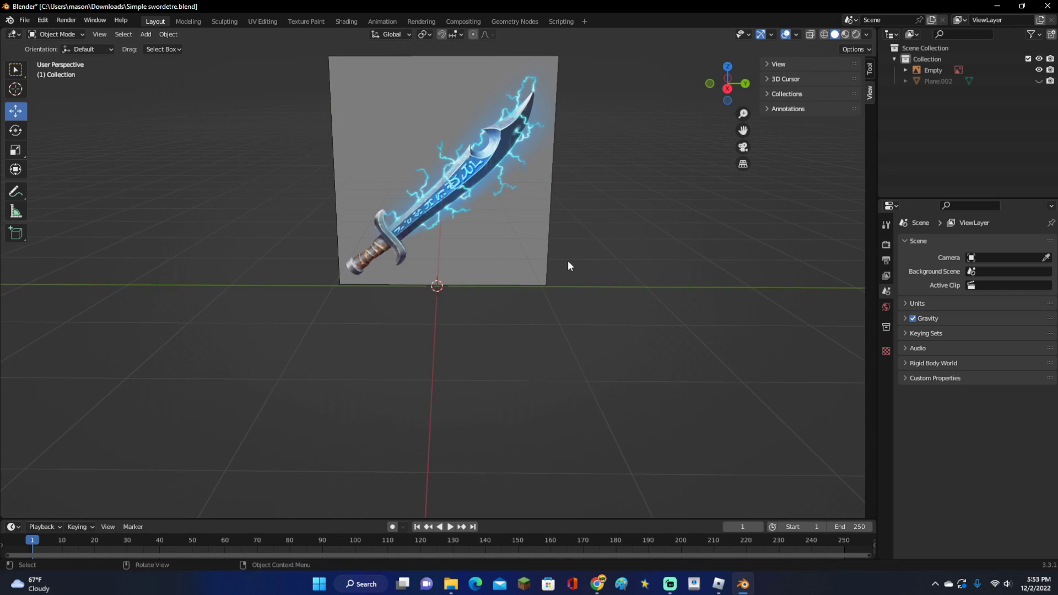
key(shift+a)
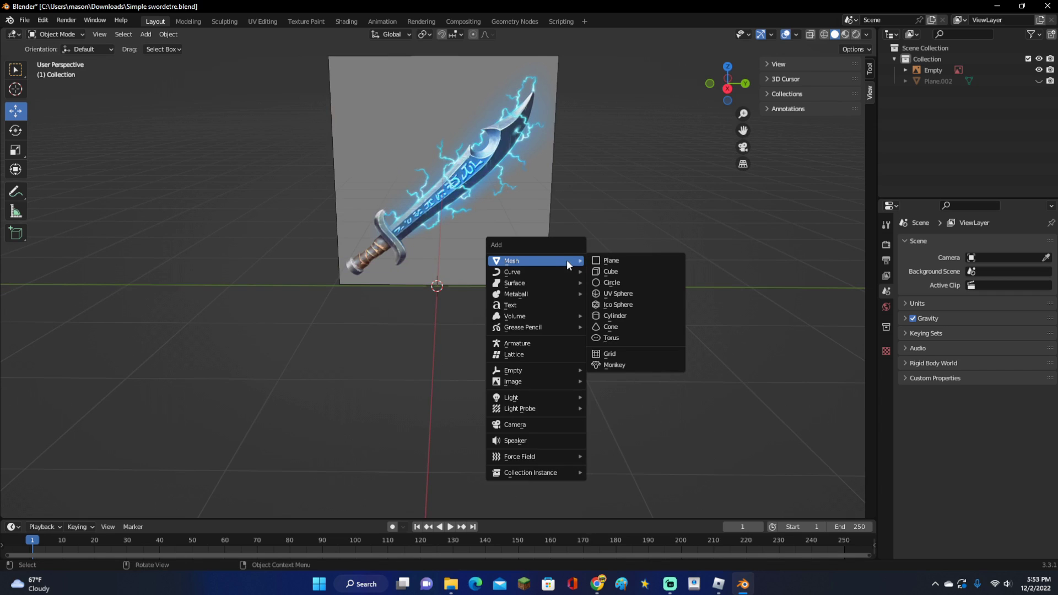
click(627, 259)
middle_drag(621, 268, 620, 286)
key(Tab)
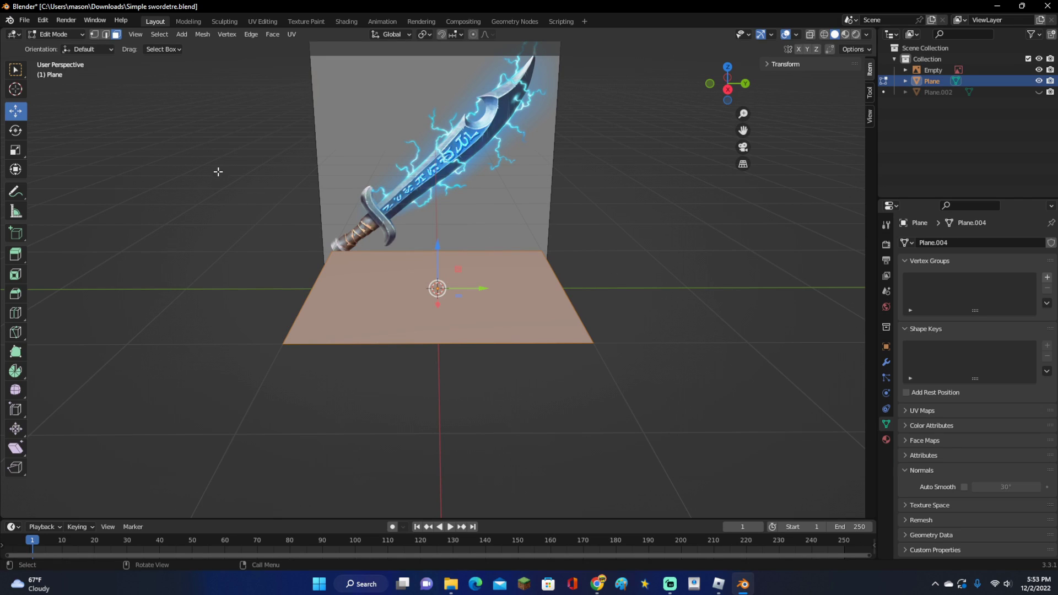
click(94, 34)
Step: Merge all the plane's vertices at the center into a single vertex
scroll(616, 298, down, 2)
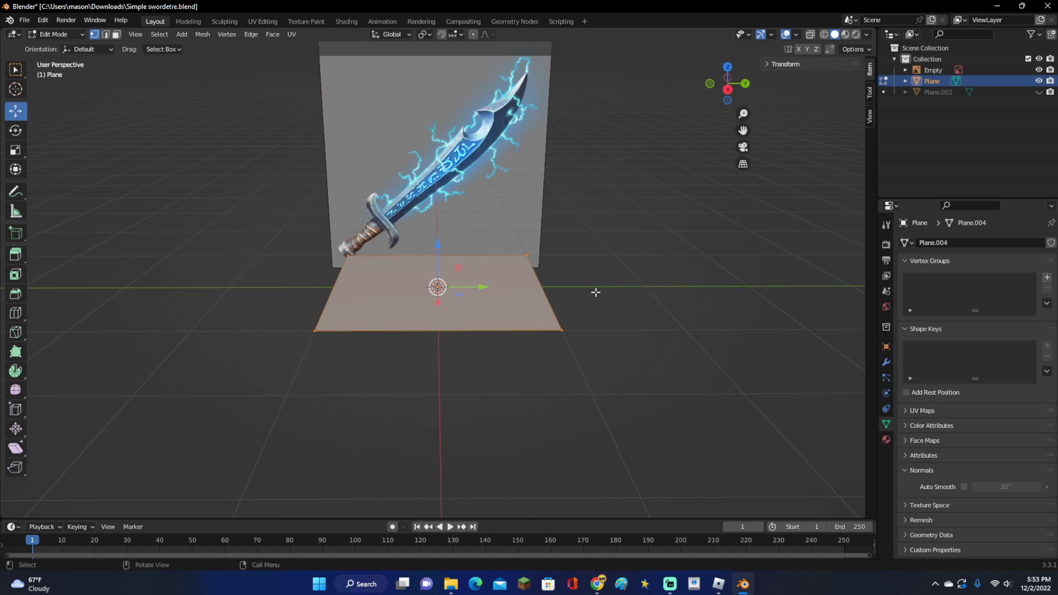
key(m)
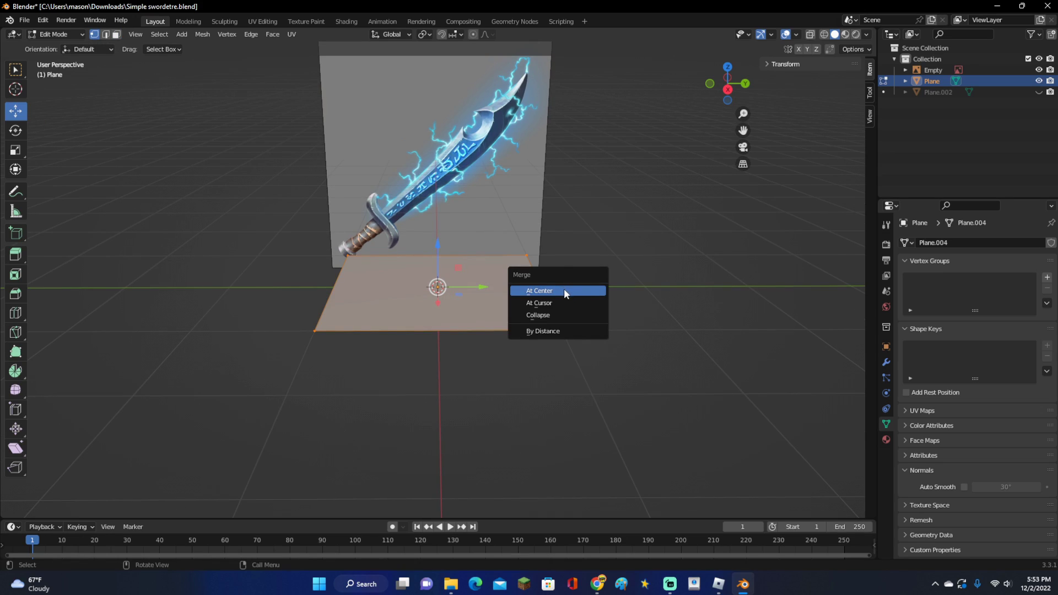
click(564, 288)
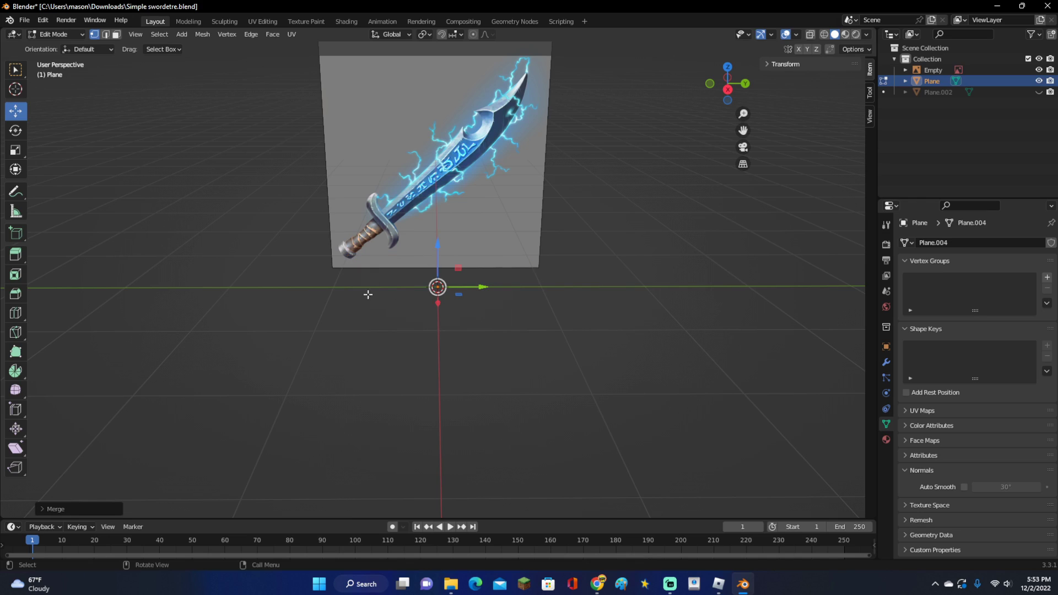
right_click(453, 279)
Step: In the right orthographic view, move the vertex to the guard, where the rune band meets the dark lower blade
click(727, 89)
scroll(650, 297, up, 5)
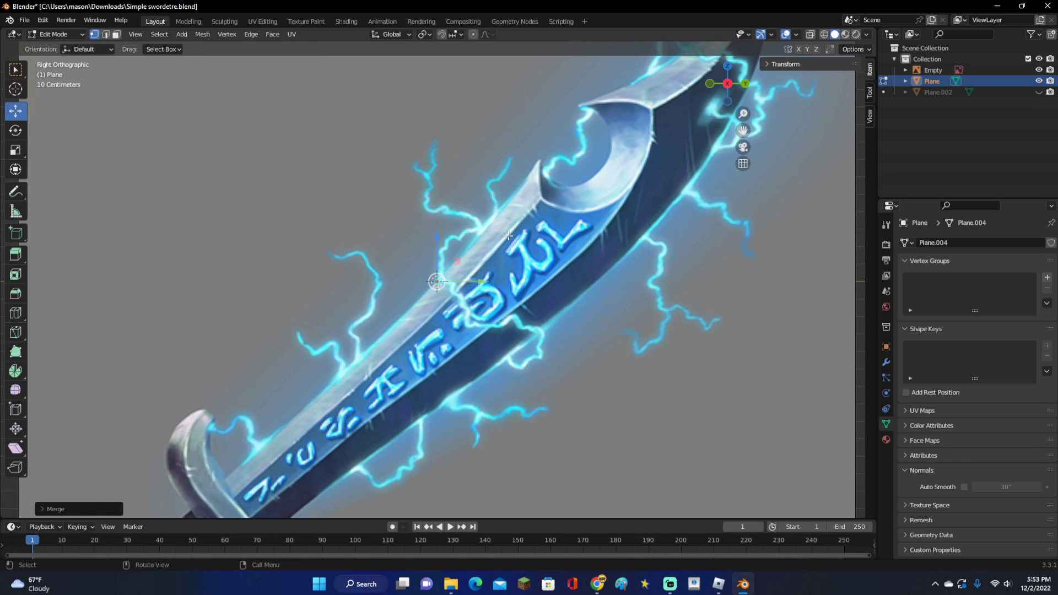
shift+middle_drag(547, 203, 655, 159)
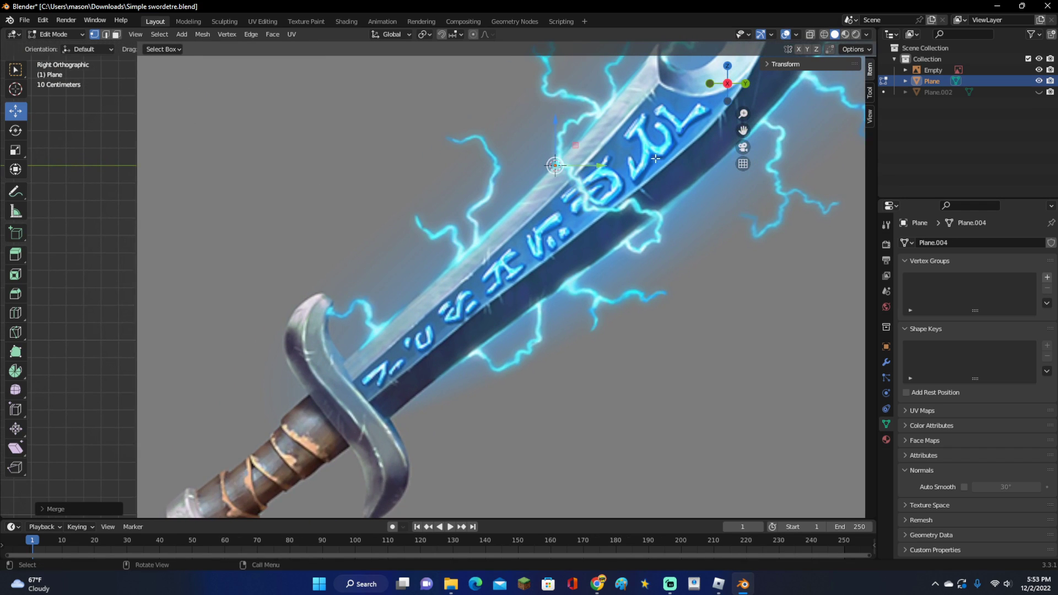
key(g)
click(474, 393)
scroll(462, 410, up, 2)
scroll(463, 411, down, 3)
scroll(462, 410, up, 4)
key(g)
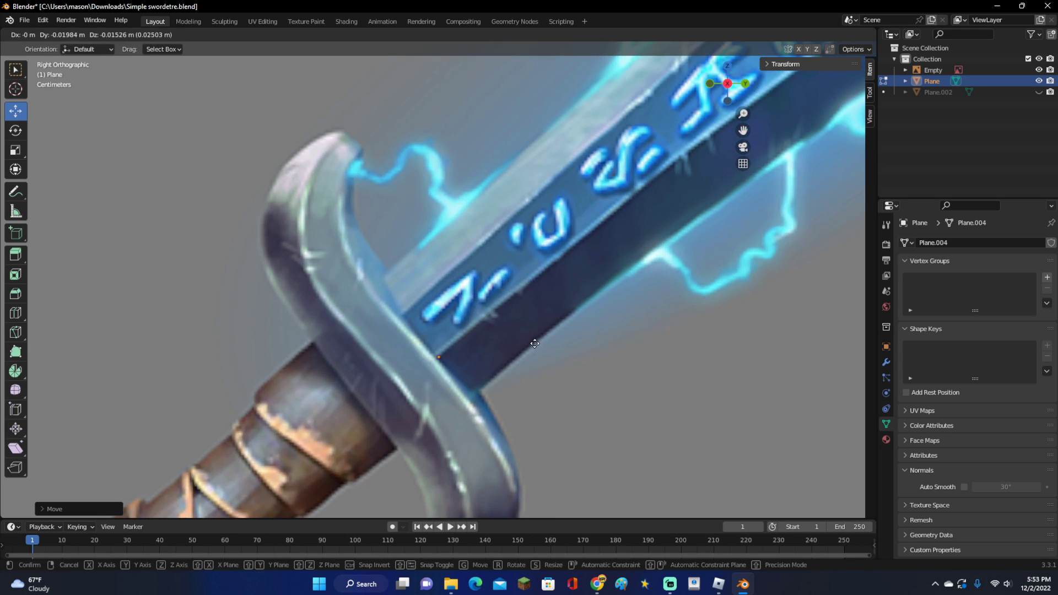
click(531, 343)
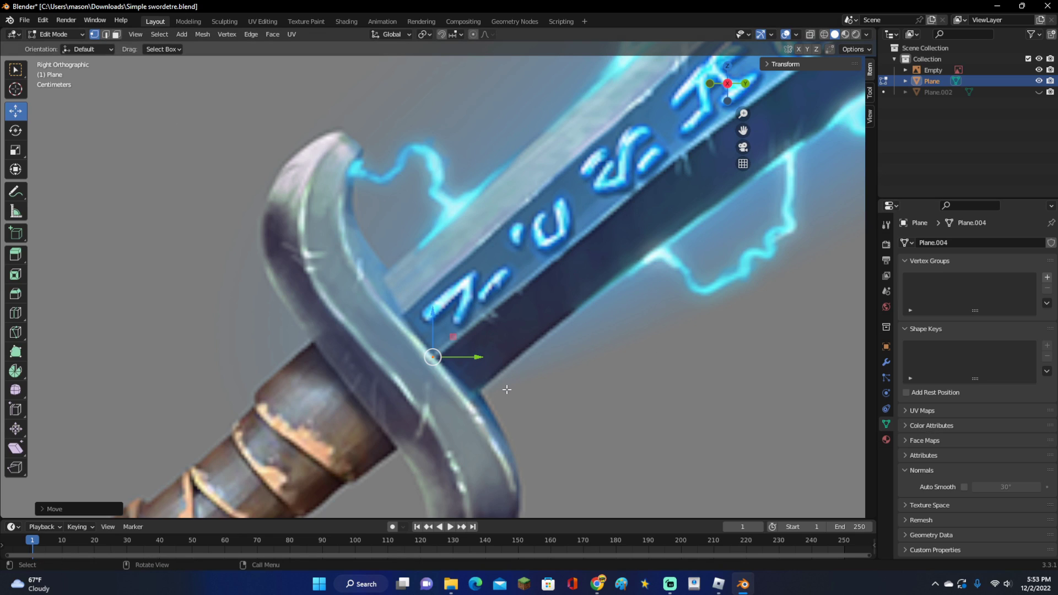
Step: Extrude the vertex along the border between the rune band and dark blade, from the guard to beneath the second rune
key(e)
click(544, 359)
shift+middle_drag(535, 344, 471, 372)
key(e)
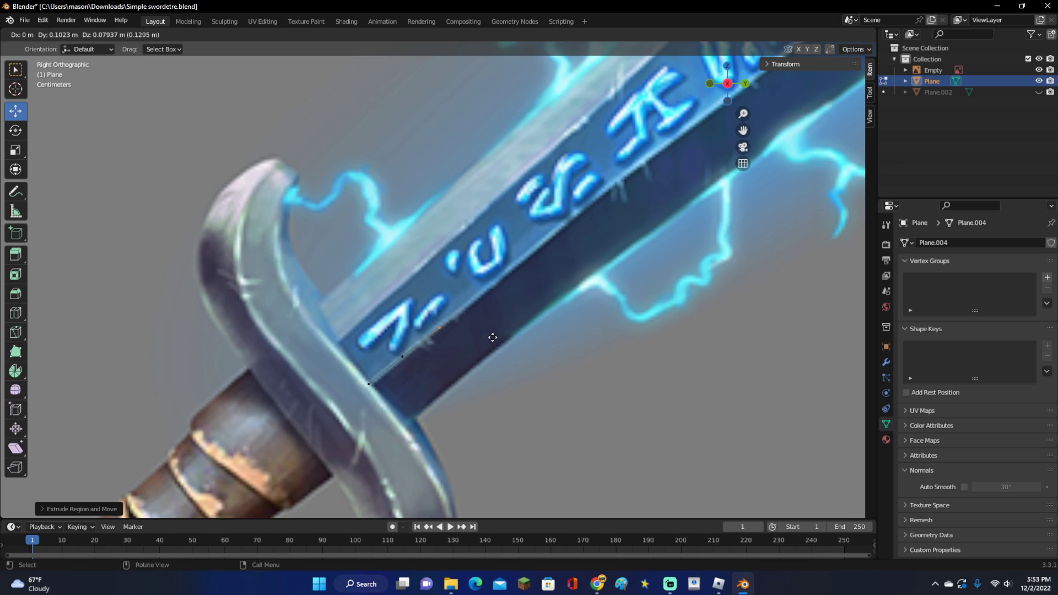
click(530, 305)
shift+middle_drag(584, 232, 479, 231)
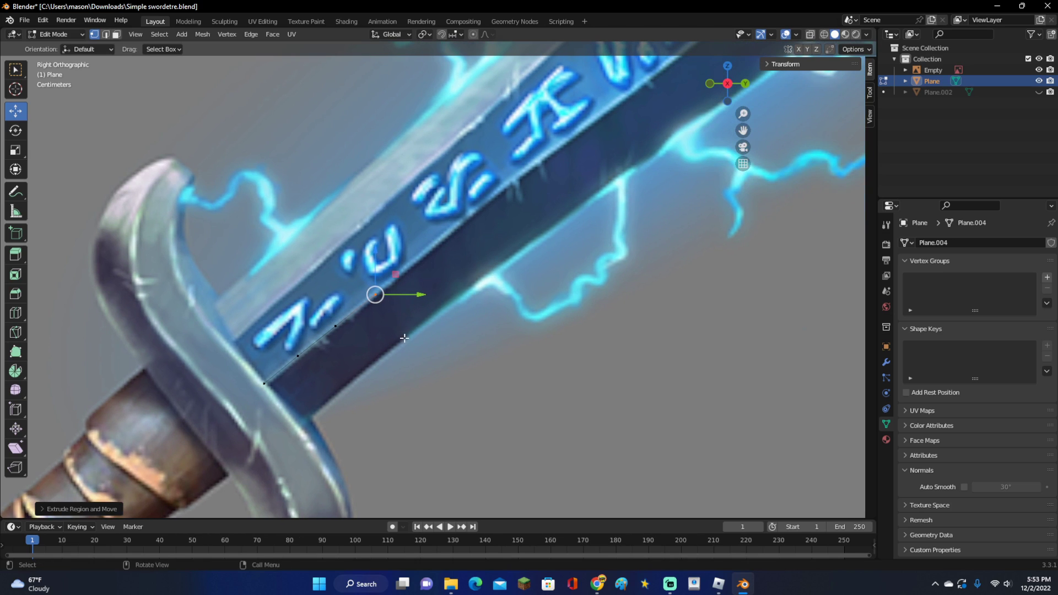
scroll(388, 323, up, 1)
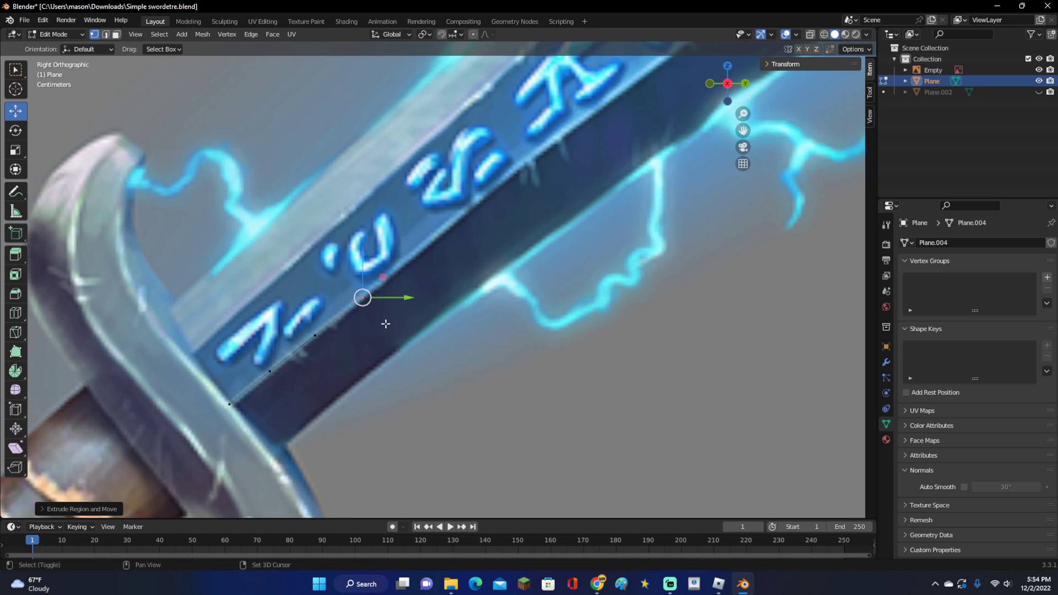
shift+middle_drag(399, 296, 394, 331)
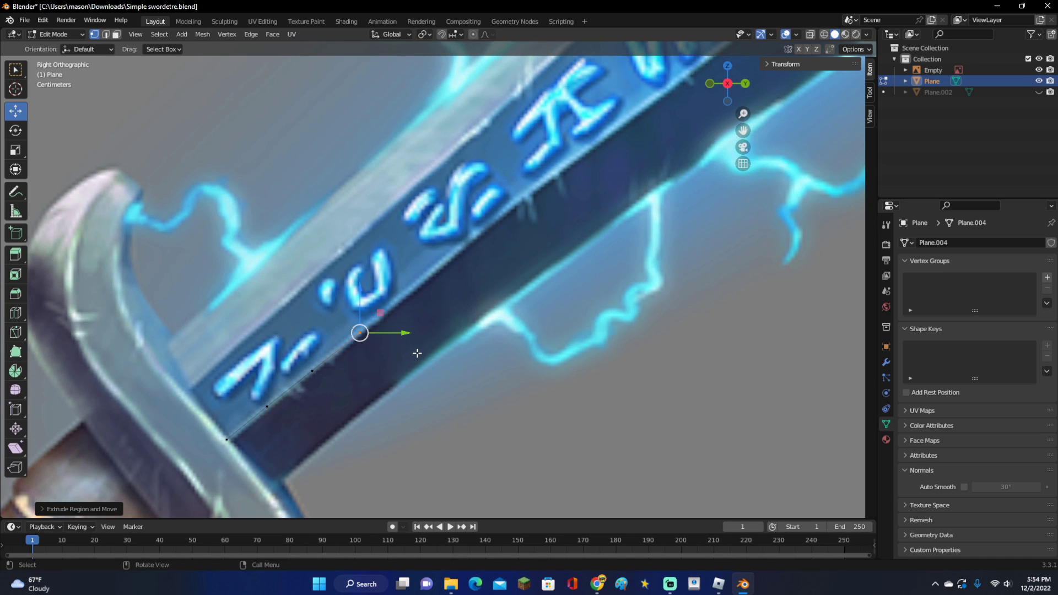
Step: Continue extruding vertices along the rune band's lower border up to the fourth, H-shaped rune
key(e)
click(472, 309)
key(e)
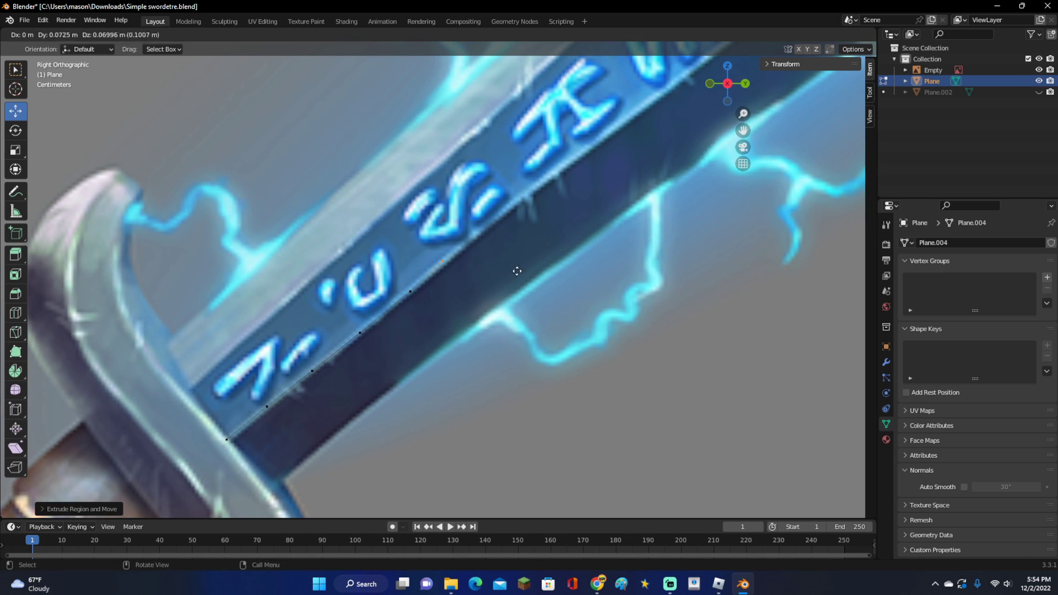
click(543, 254)
shift+middle_drag(543, 255, 413, 360)
key(e)
click(503, 285)
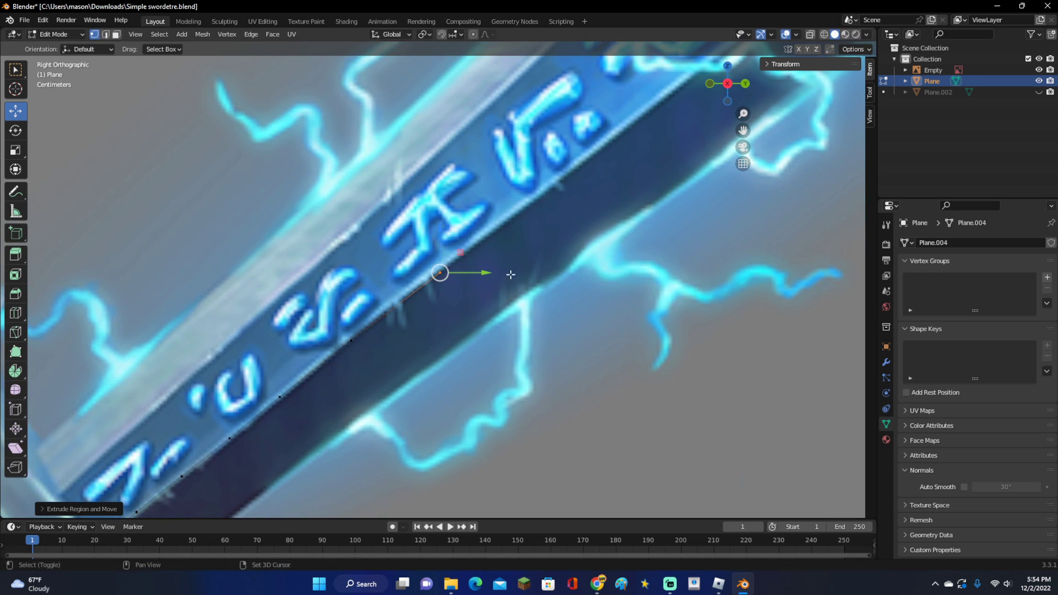
Step: Extrude further vertices along the rune band's lower border, past the V-shaped rune to where the lightning crosses the blade
shift+middle_drag(510, 274, 359, 359)
key(e)
click(459, 285)
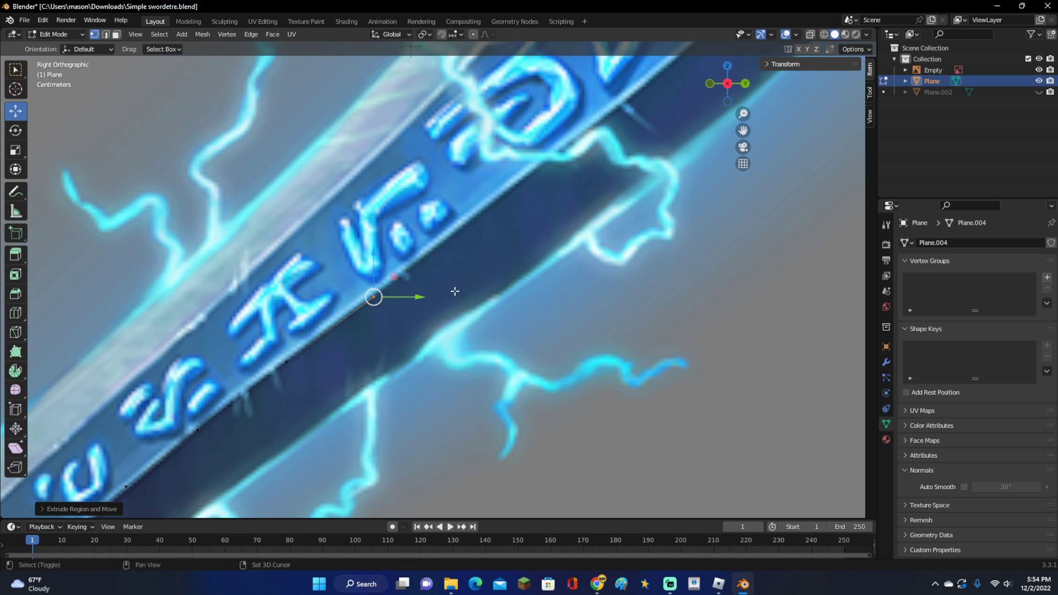
shift+middle_drag(459, 286, 358, 350)
key(e)
click(475, 266)
shift+middle_drag(463, 293, 392, 356)
key(e)
click(460, 299)
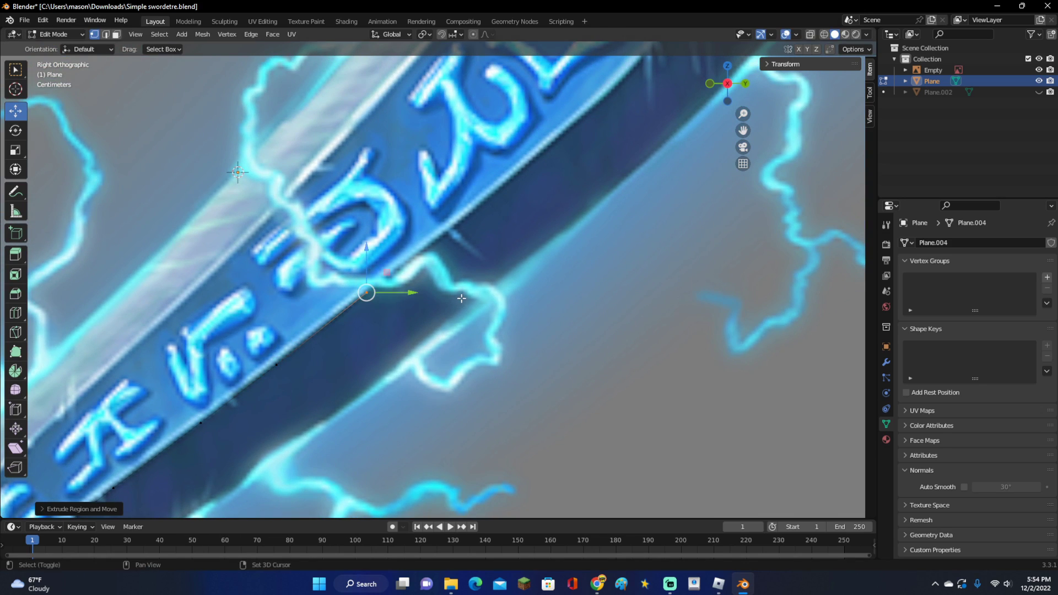
Step: Extrude vertices along the curving border beneath the last two runes, up to just below the crescent notch
shift+middle_drag(463, 298, 352, 387)
key(e)
click(459, 304)
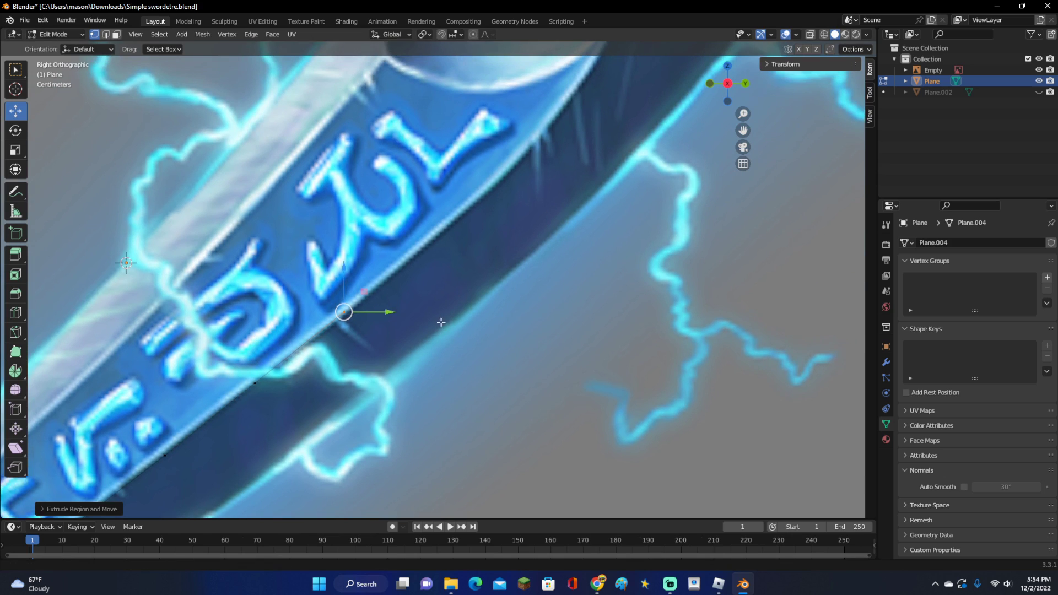
shift+middle_drag(446, 317, 376, 387)
key(e)
click(499, 288)
shift+scroll(485, 309, up, 4)
ctrl+scroll(468, 325, down, 4)
key(e)
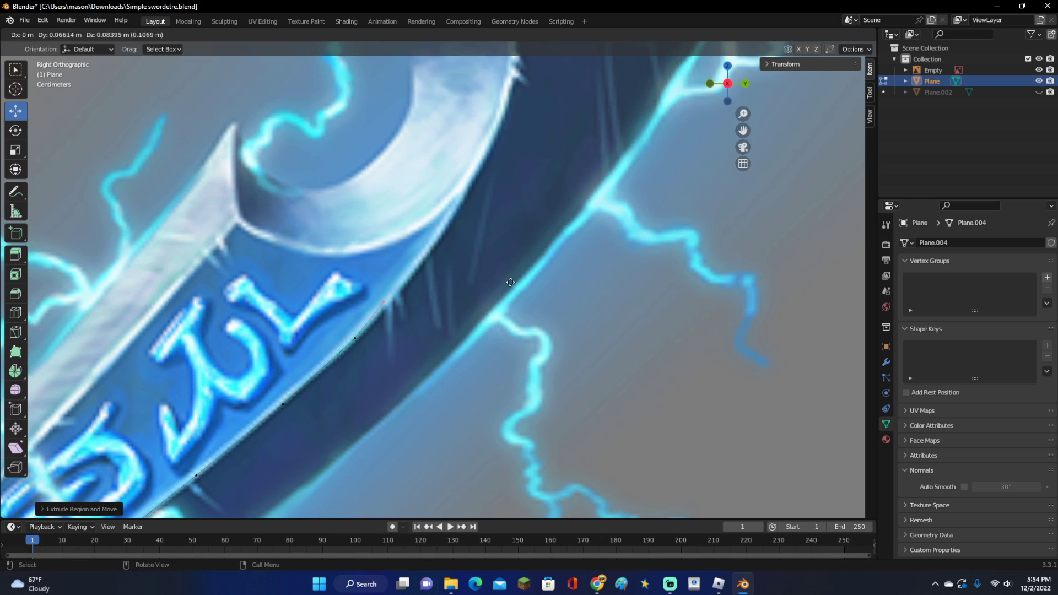
click(543, 251)
shift+middle_drag(430, 326, 406, 439)
scroll(432, 387, down, 3)
scroll(369, 362, up, 3)
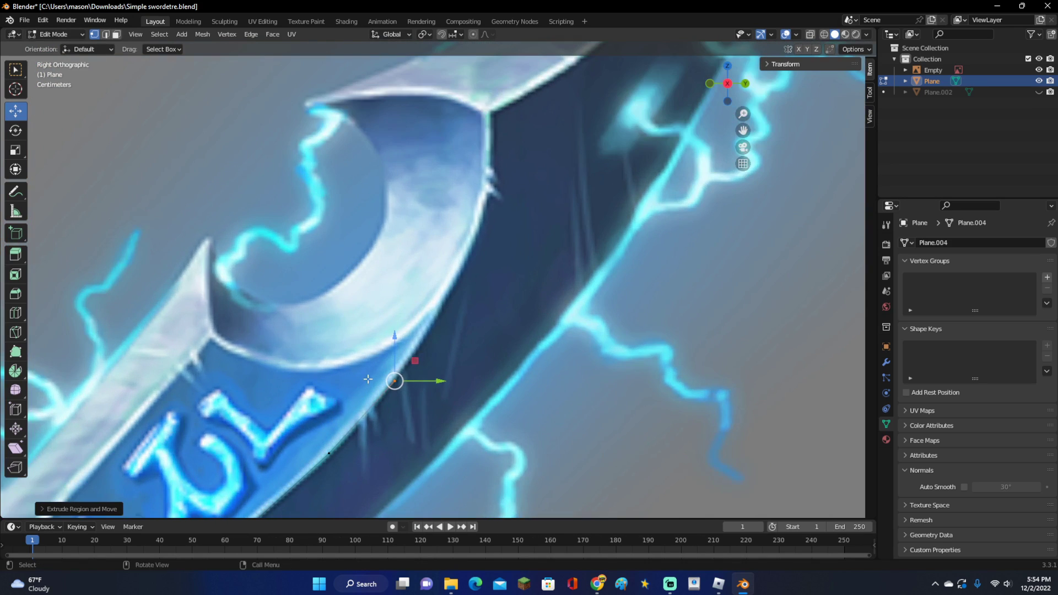
shift+middle_drag(524, 295, 466, 305)
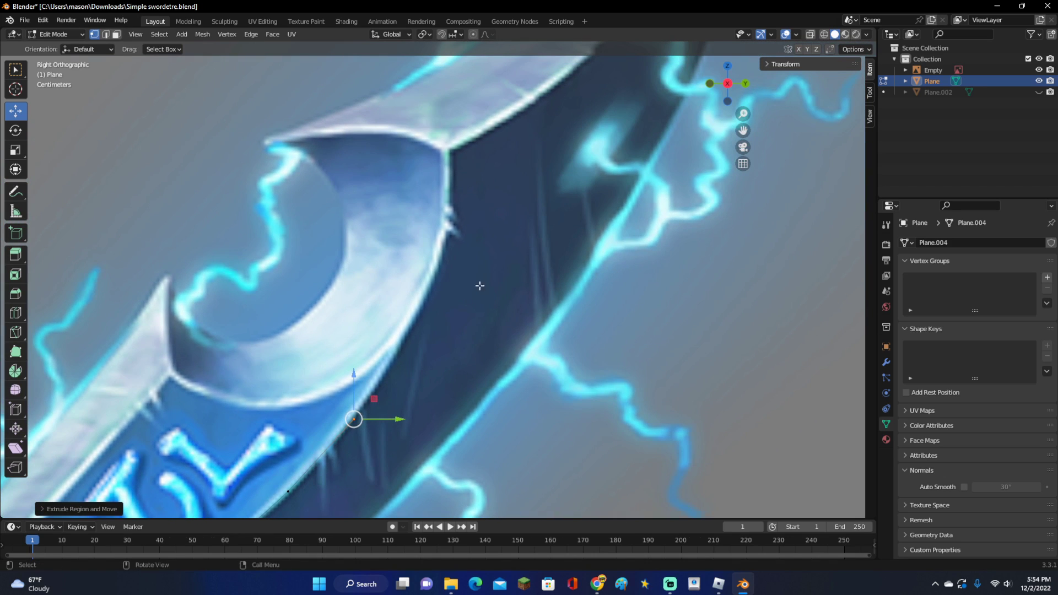
scroll(425, 403, up, 1)
key(e)
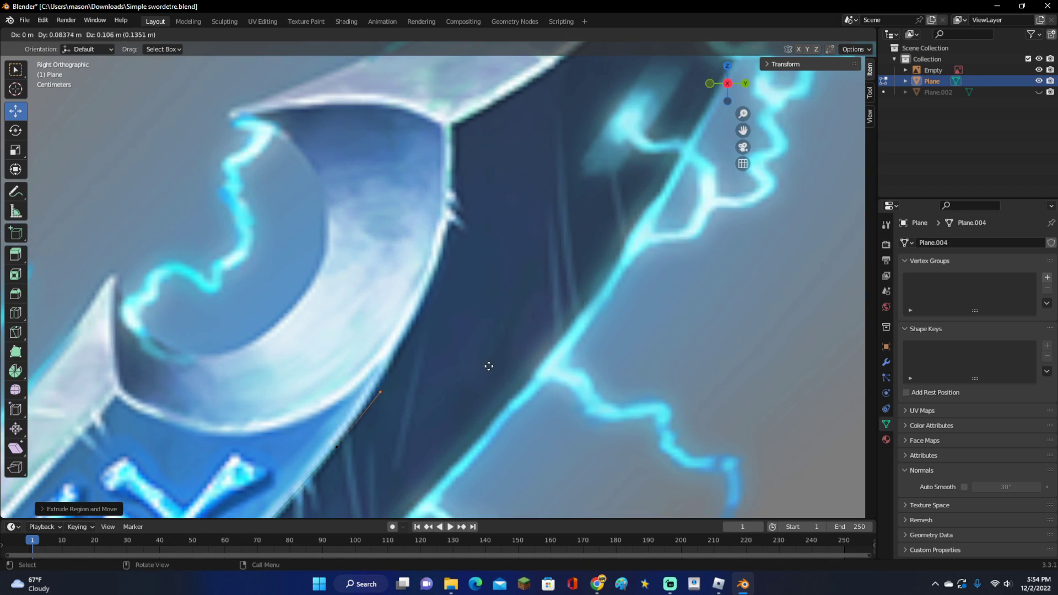
click(492, 362)
scroll(492, 362, down, 3)
key(ctrl+z)
key(ctrl+z)
scroll(444, 415, up, 2)
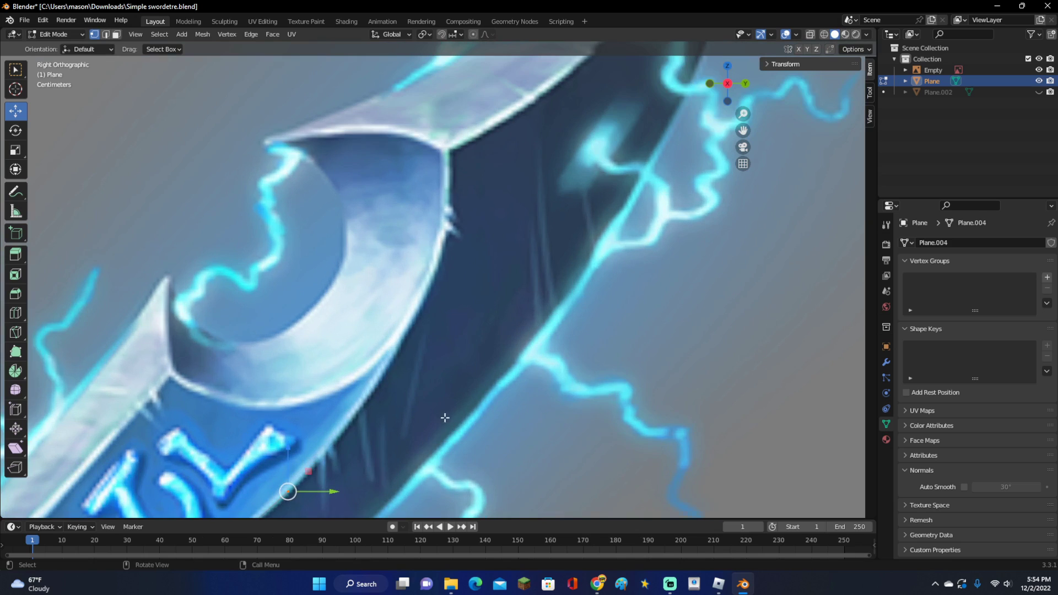
Step: Extrude three vertices from beside the last rune along the dark blade's border, up the crescent notch's outer curve
key(e)
click(335, 441)
key(e)
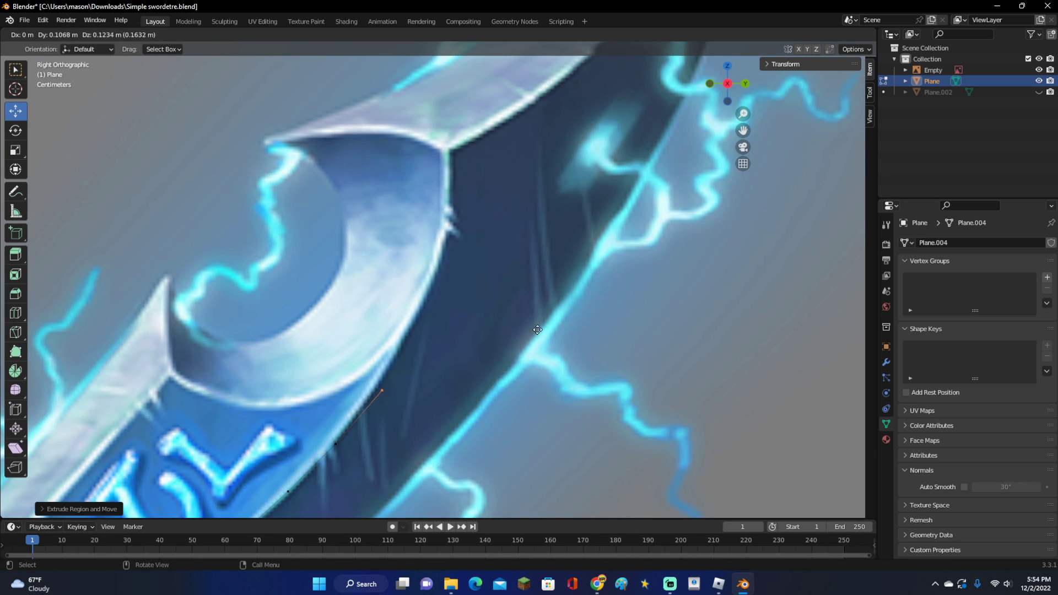
click(545, 319)
key(e)
click(602, 225)
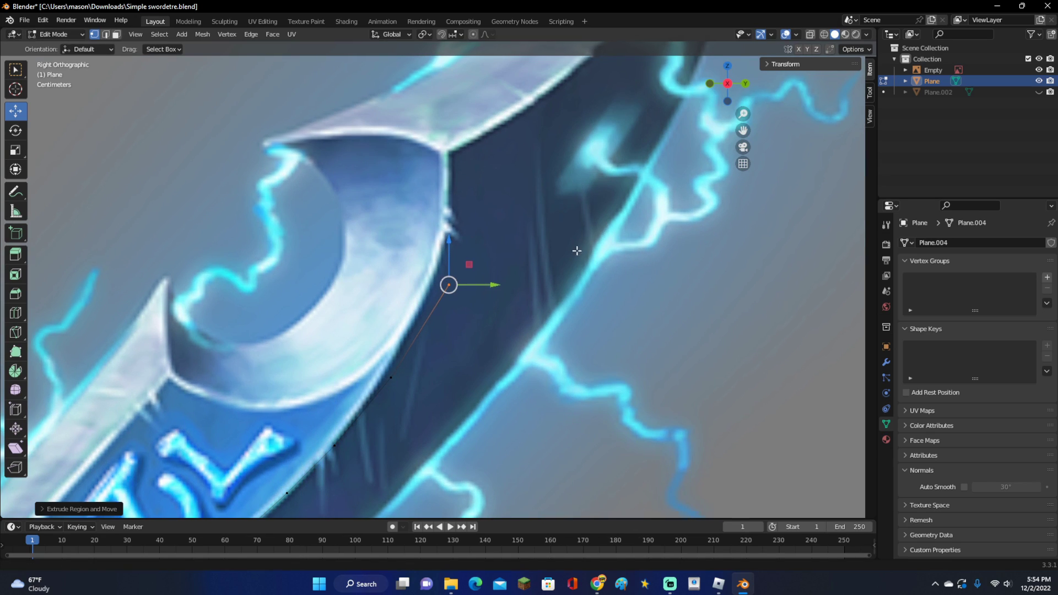
Step: Extrude vertices up beside the crescent notch to the corner where it meets the upper silver edge
shift+middle_drag(588, 234, 506, 331)
key(e)
click(528, 273)
key(e)
click(533, 235)
key(e)
click(535, 199)
Step: Extrude vertices from the notch corner up beneath the silver edge, ending where the lightning crosses it near the blade tip
key(e)
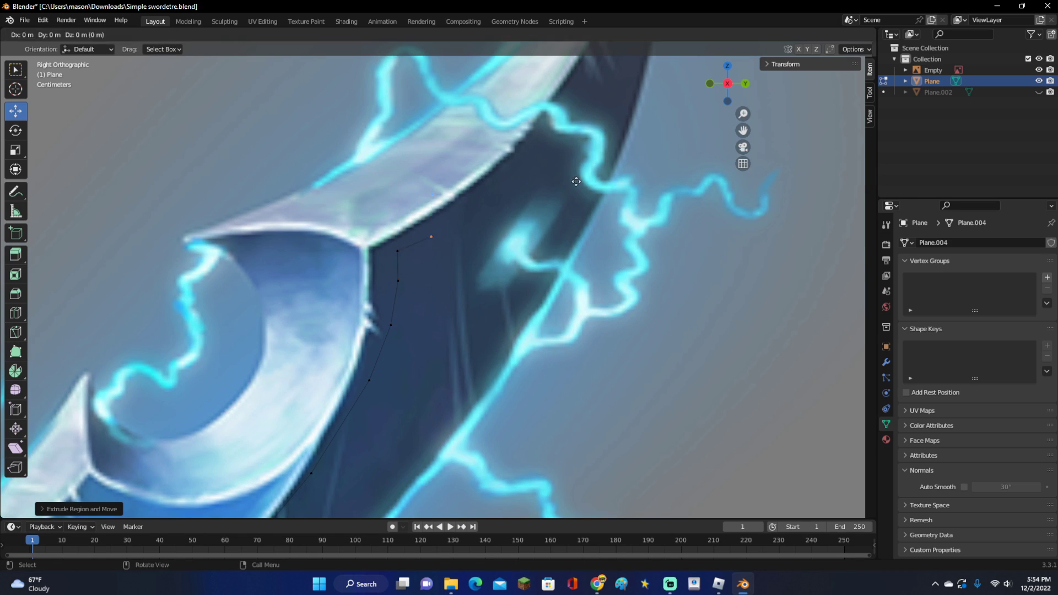
click(615, 153)
key(e)
click(640, 117)
shift+middle_drag(585, 276, 576, 331)
scroll(348, 337, down, 3)
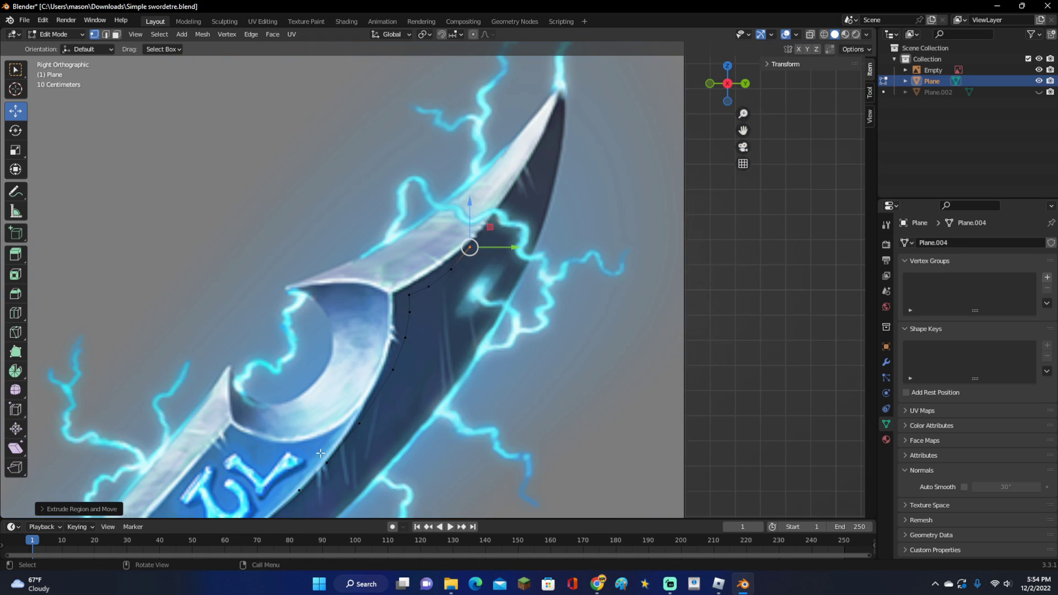
scroll(528, 298, up, 3)
key(e)
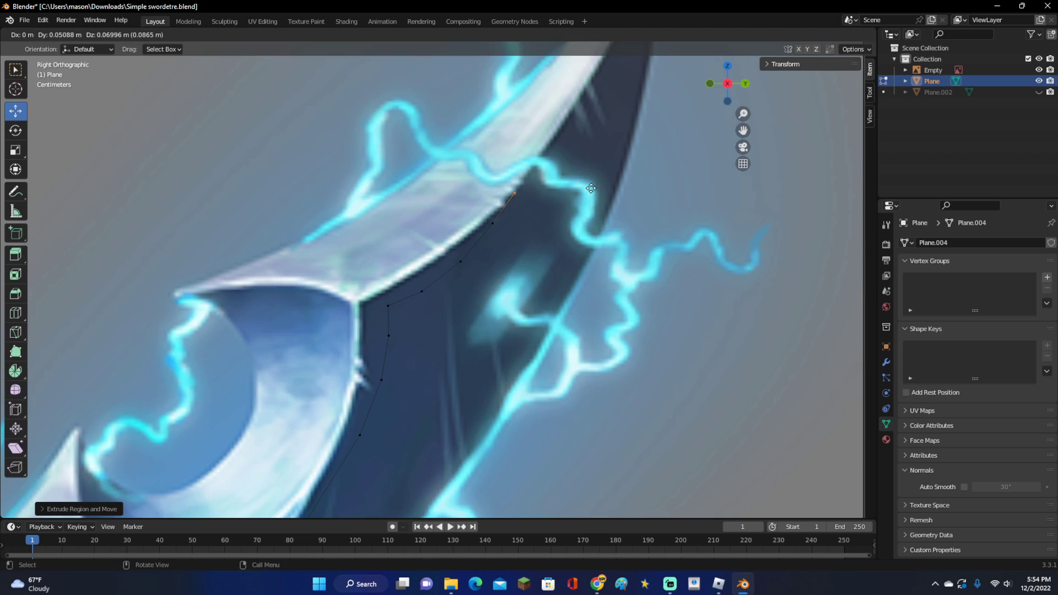
click(572, 202)
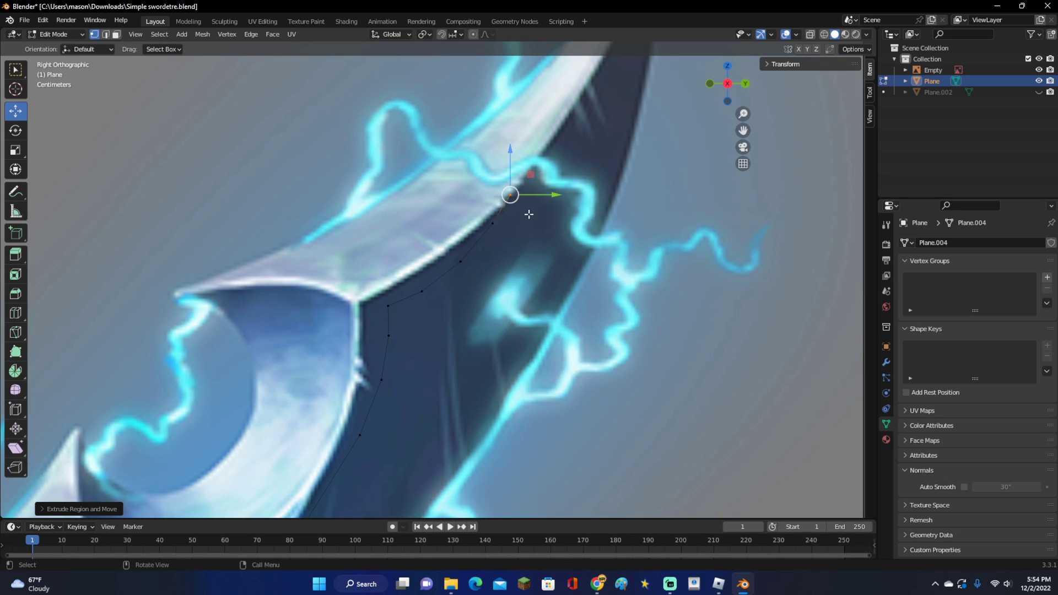
Step: Extrude vertices back down along the silver edge's border toward the notch corner, and undo the last extrusion
scroll(529, 221, down, 2)
scroll(538, 217, up, 2)
key(e)
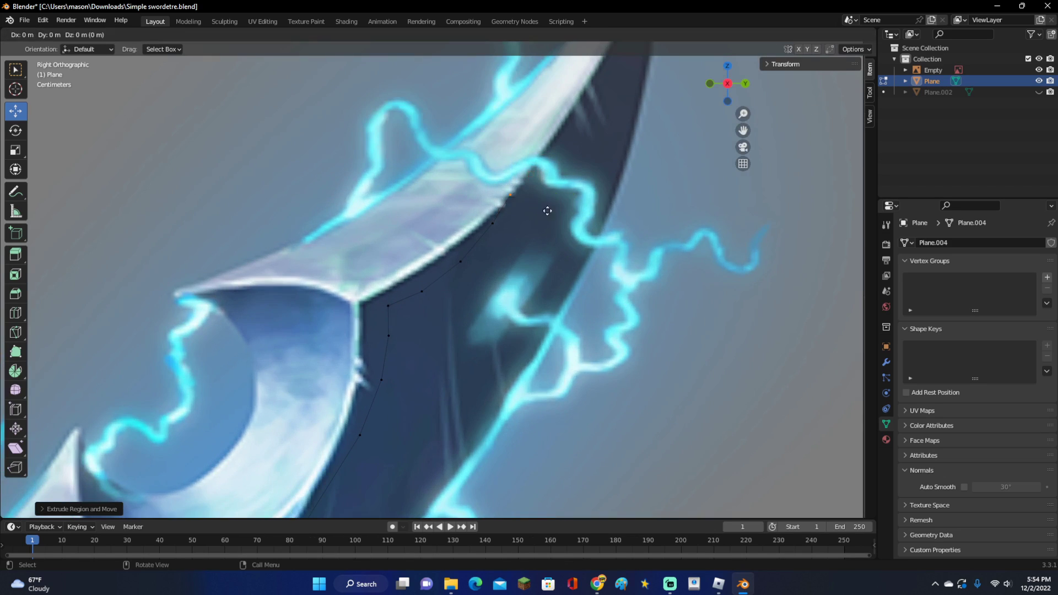
click(514, 231)
key(e)
click(471, 256)
key(e)
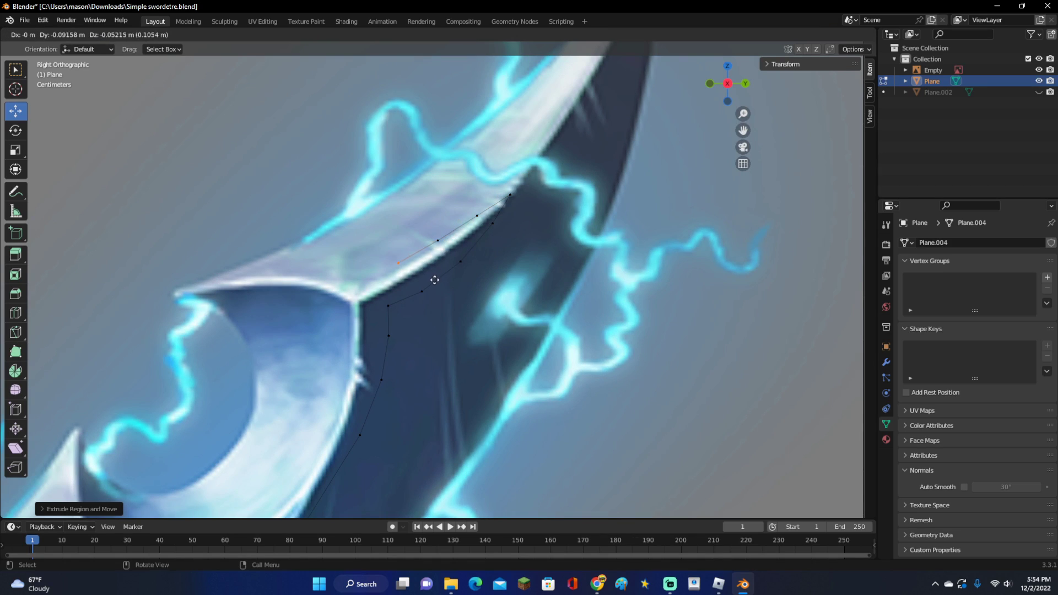
click(430, 276)
key(ctrl+z)
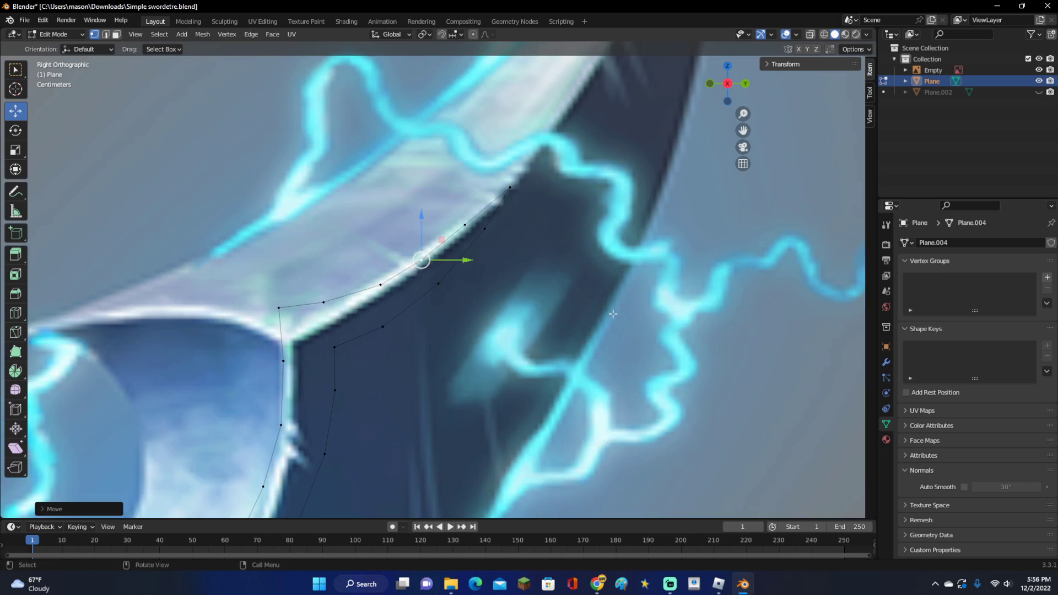
Step: Connect three facing vertex pairs with cross edges along the strip beneath the upper silver edge
scroll(550, 252, down, 2)
scroll(429, 211, up, 3)
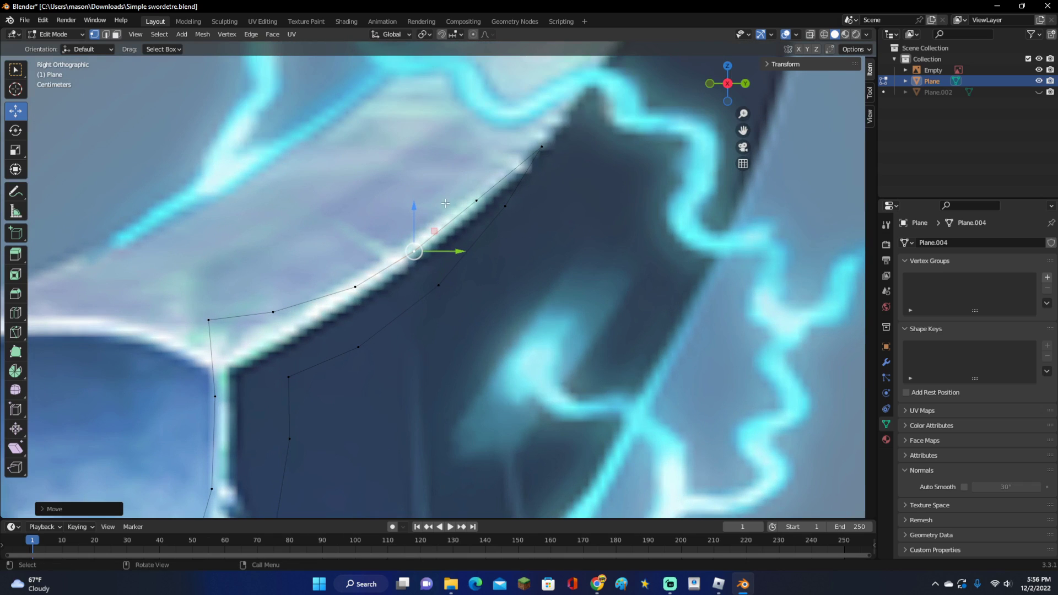
click(474, 200)
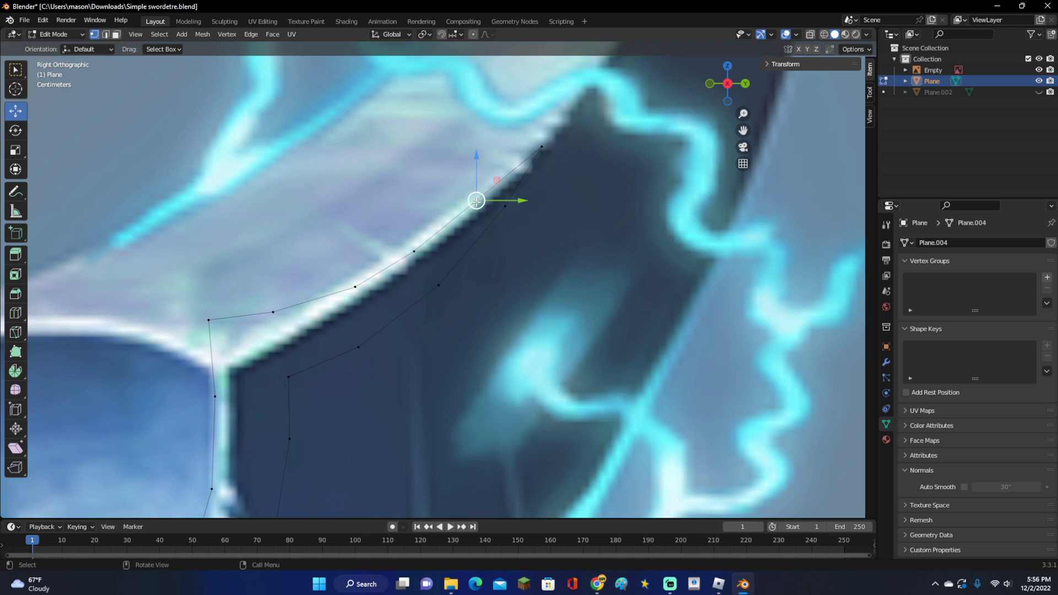
shift+click(506, 204)
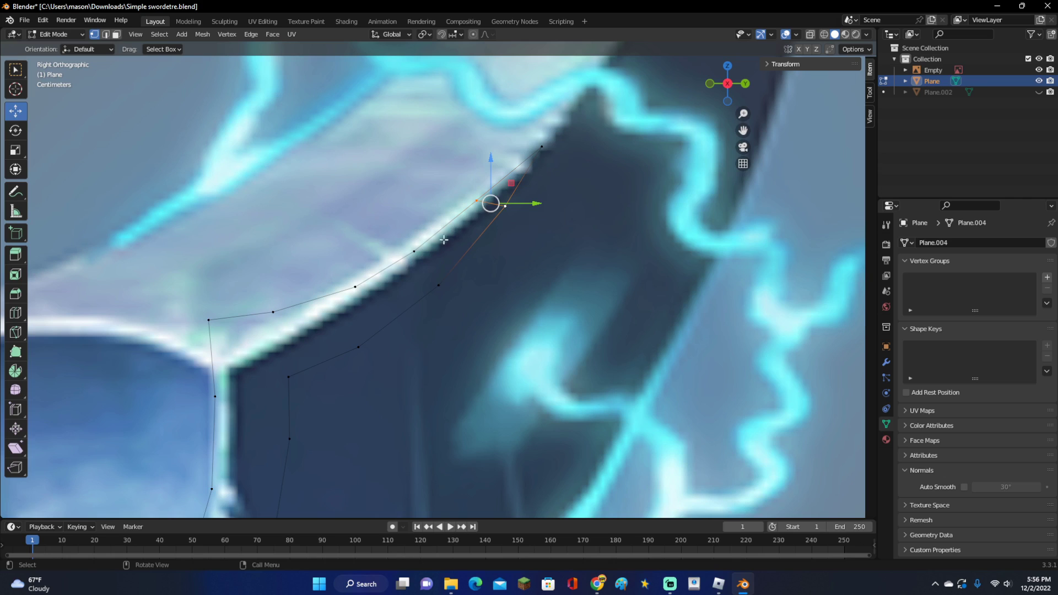
click(409, 251)
shift+click(439, 283)
click(356, 286)
shift+click(359, 346)
key(f)
Step: Connect the strip's inner corner vertex with cross edges to the two outer vertices on either side of the notch corner
click(273, 312)
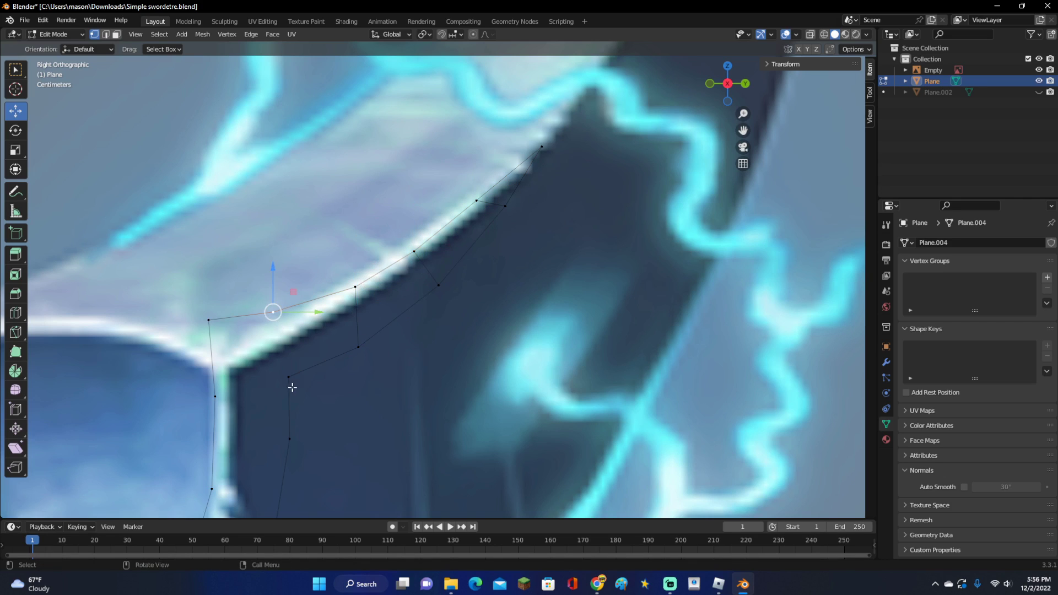
shift+click(288, 377)
key(f)
click(215, 396)
shift+click(287, 378)
key(f)
Step: Connect the next two facing vertex pairs with cross edges down the crescent notch's outer curve
scroll(375, 340, down, 4)
scroll(425, 302, up, 5)
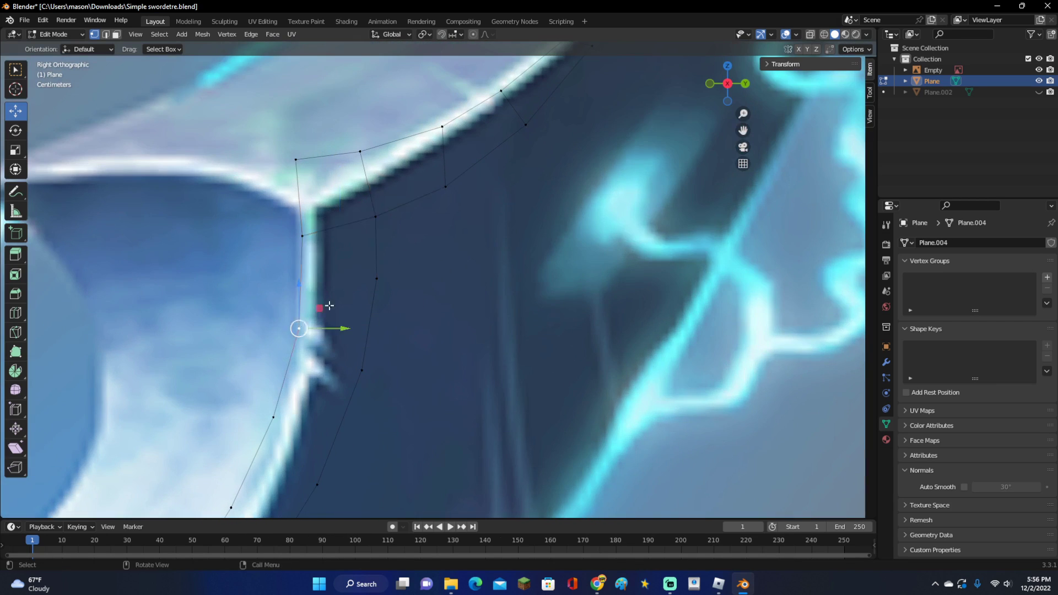
shift+click(376, 278)
key(f)
click(274, 417)
shift+click(360, 370)
key(f)
shift+middle_drag(353, 405, 591, 155)
click(470, 255)
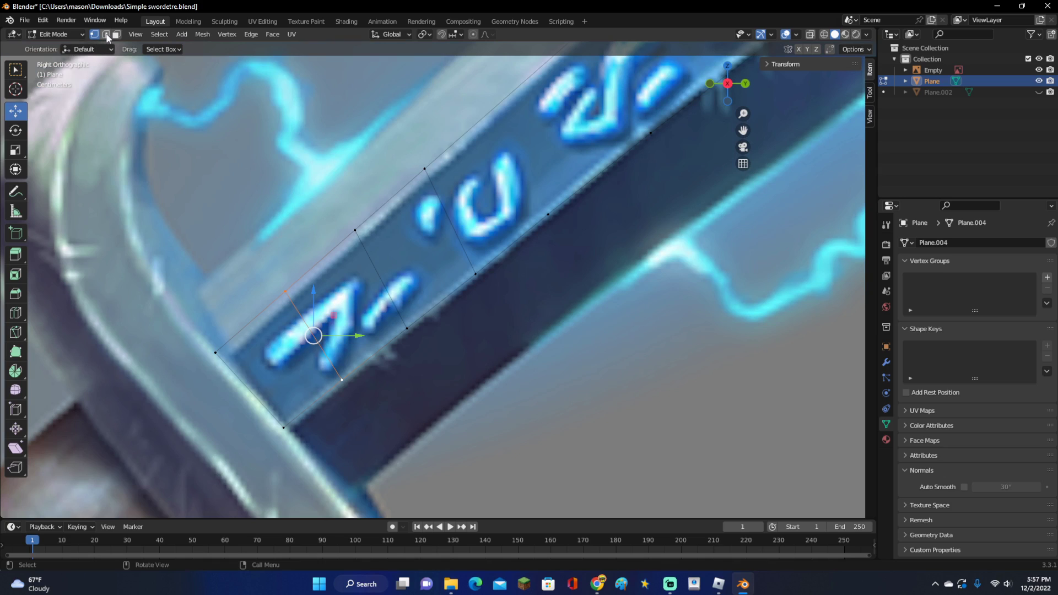
Step: Switch to edge selection and fill the rune band's first section beside the guard with a face
click(108, 36)
click(264, 393)
shift+click(250, 326)
shift+click(303, 325)
shift+click(326, 392)
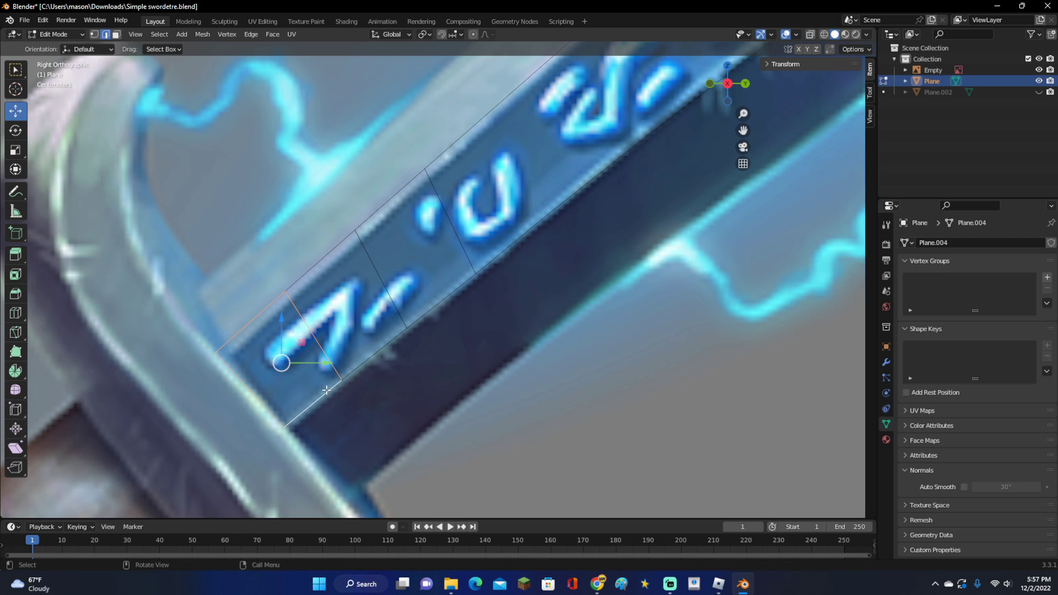
key(f)
Step: Fill the second and third sections of the rune band from the guard with faces
click(322, 342)
shift+click(342, 259)
shift+click(389, 309)
key(f)
shift+middle_drag(391, 331, 347, 397)
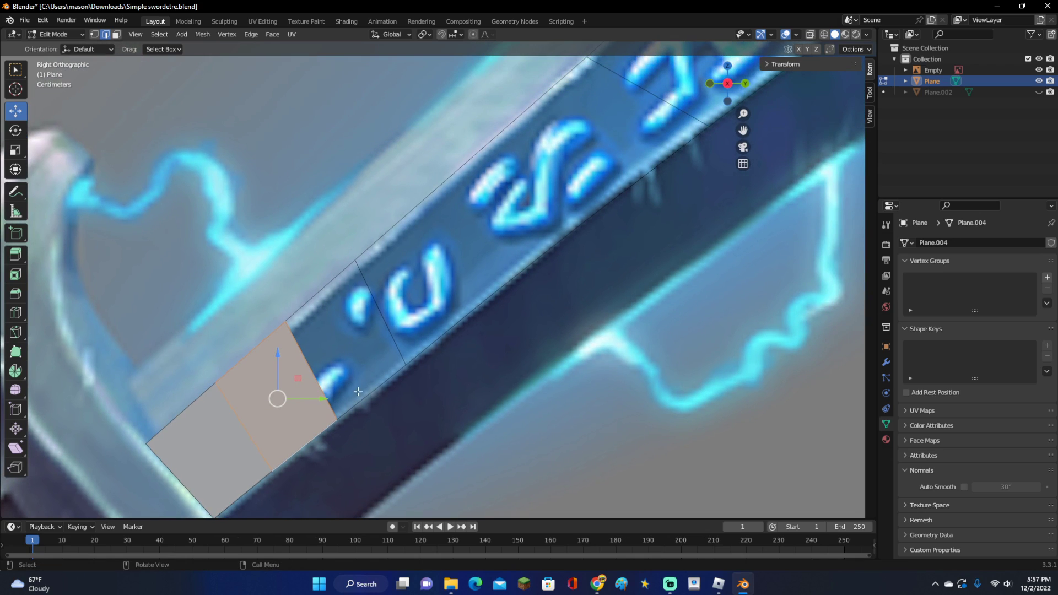
click(315, 368)
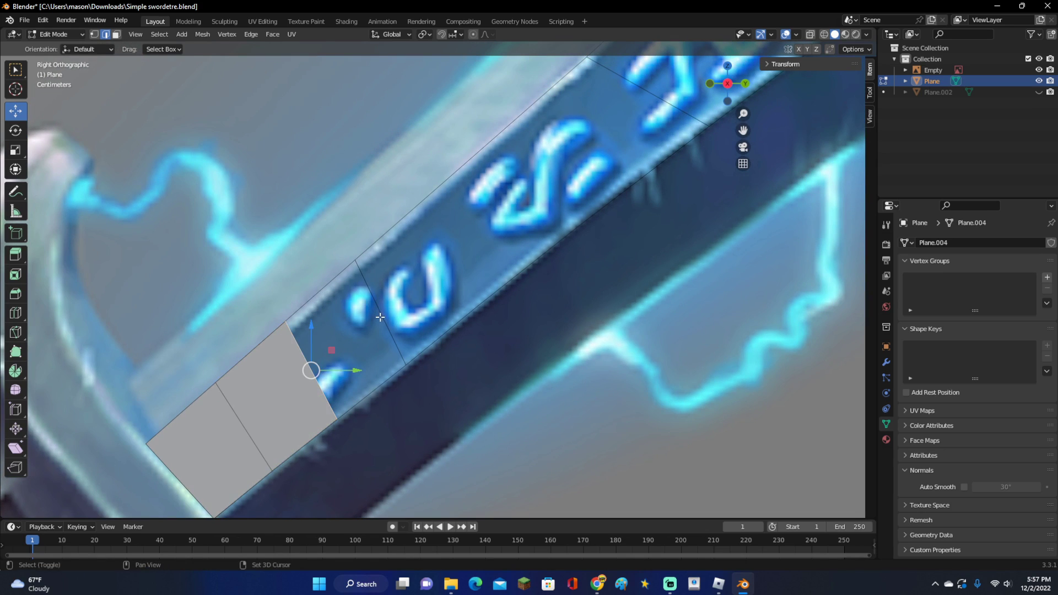
shift+click(385, 351)
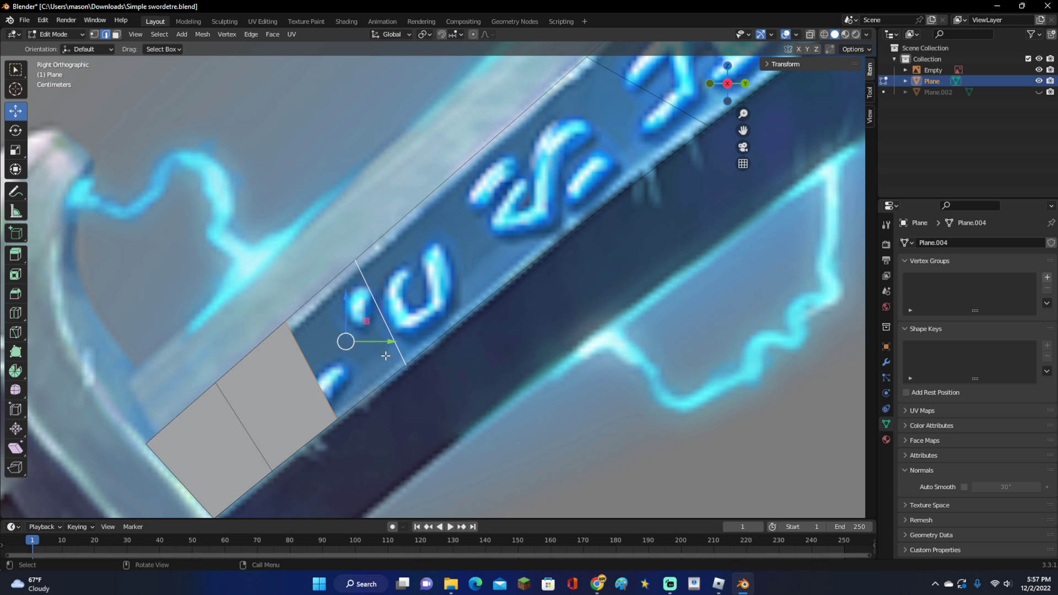
key(f)
click(388, 321)
shift+click(471, 159)
shift+click(663, 102)
shift+click(663, 162)
shift+click(537, 267)
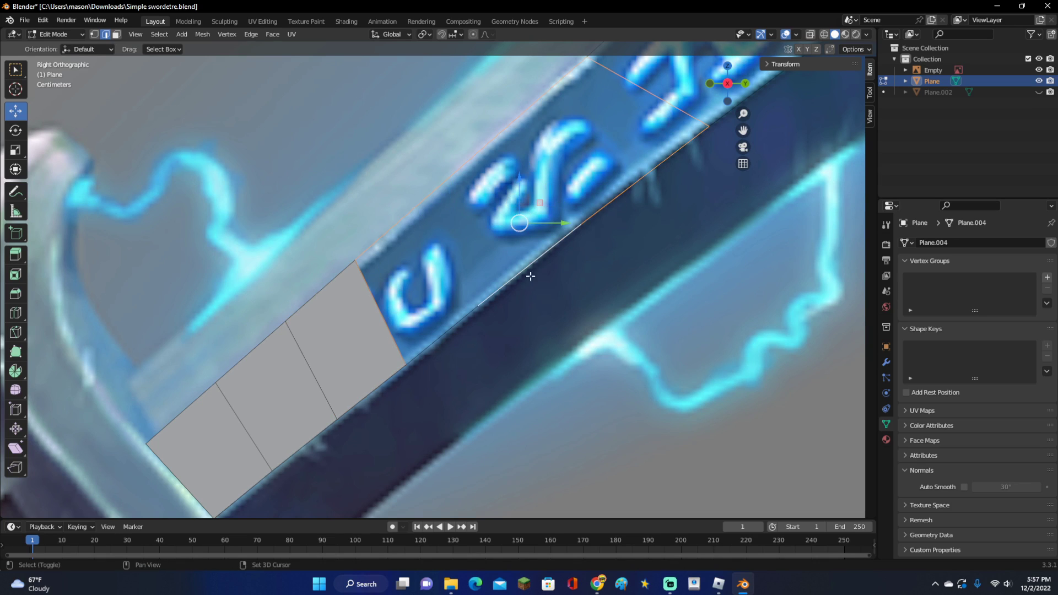
click(546, 249)
Step: Fill the long rune-band section containing the U-shaped rune and the rune after it with a face
click(396, 308)
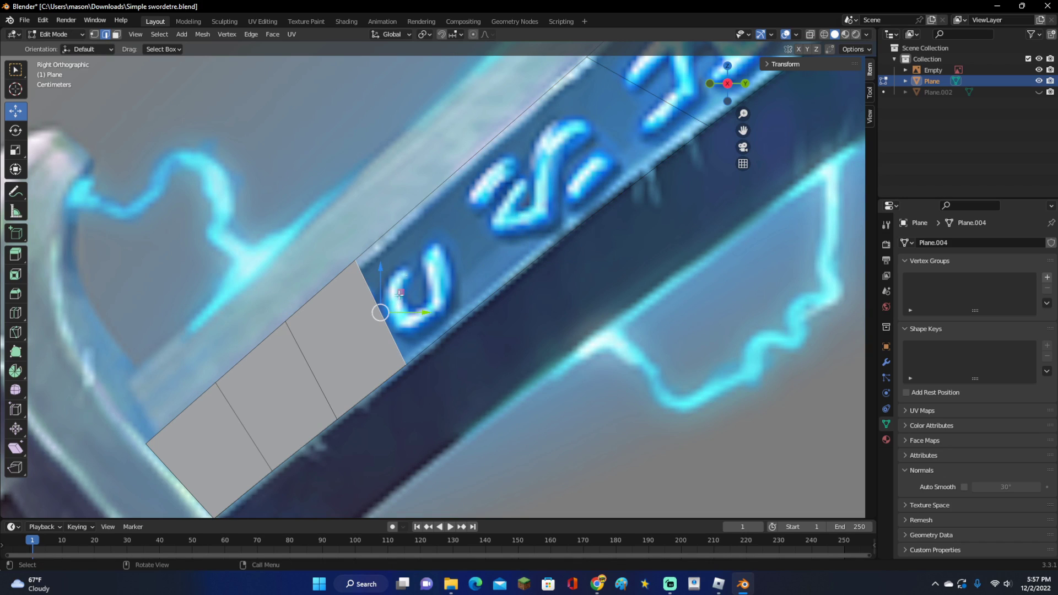
shift+click(473, 157)
shift+click(649, 91)
shift+click(660, 164)
shift+click(556, 243)
shift+click(467, 311)
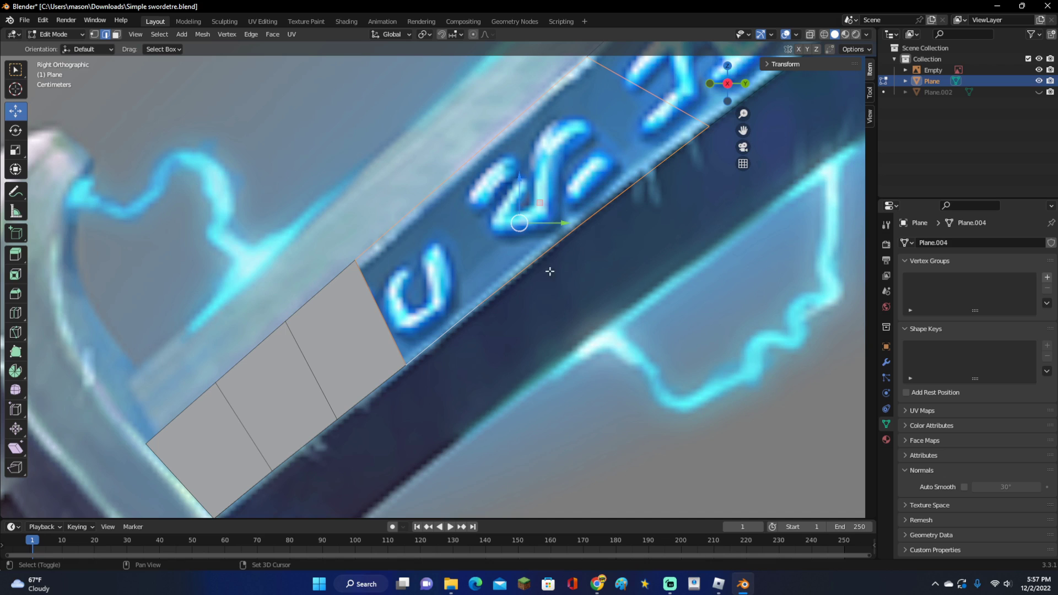
key(f)
Step: Fill the rune-band section just before the V-shaped rune with a face
shift+middle_drag(640, 156, 390, 420)
click(402, 340)
shift+click(389, 290)
shift+click(534, 243)
shift+click(541, 342)
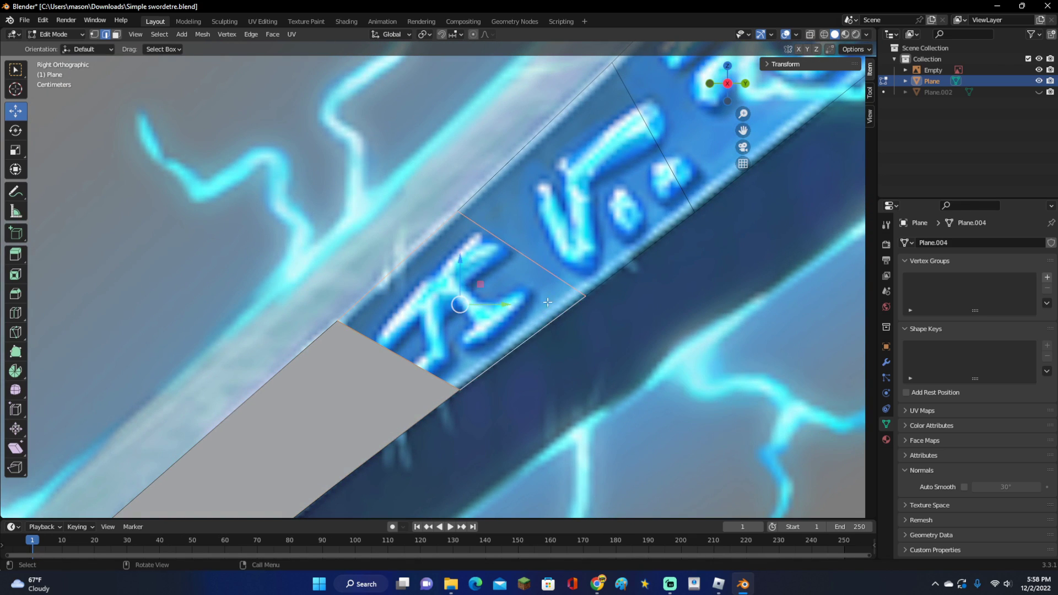
key(f)
Step: Select the edges around the V-shaped rune's section and fill the narrow section beneath the crescent notch with a face
click(551, 246)
shift+click(551, 122)
shift+click(650, 244)
shift+click(680, 184)
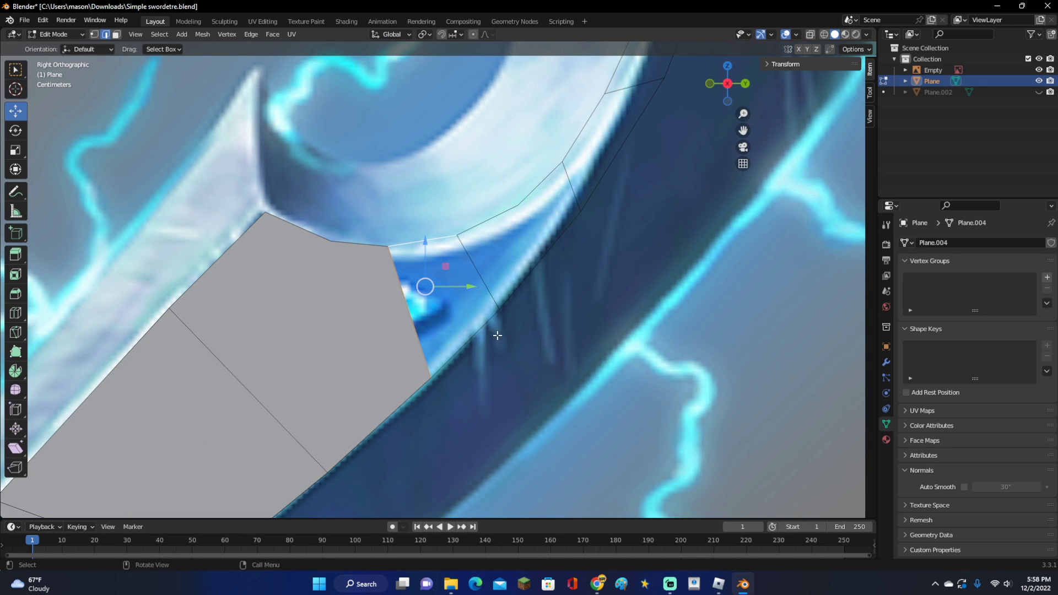
shift+click(488, 291)
shift+click(473, 331)
key(f)
Step: Fill the section where the band starts curving up around the crescent notch with a face
click(479, 272)
shift+click(494, 217)
shift+click(542, 182)
shift+click(569, 185)
shift+click(568, 223)
key(f)
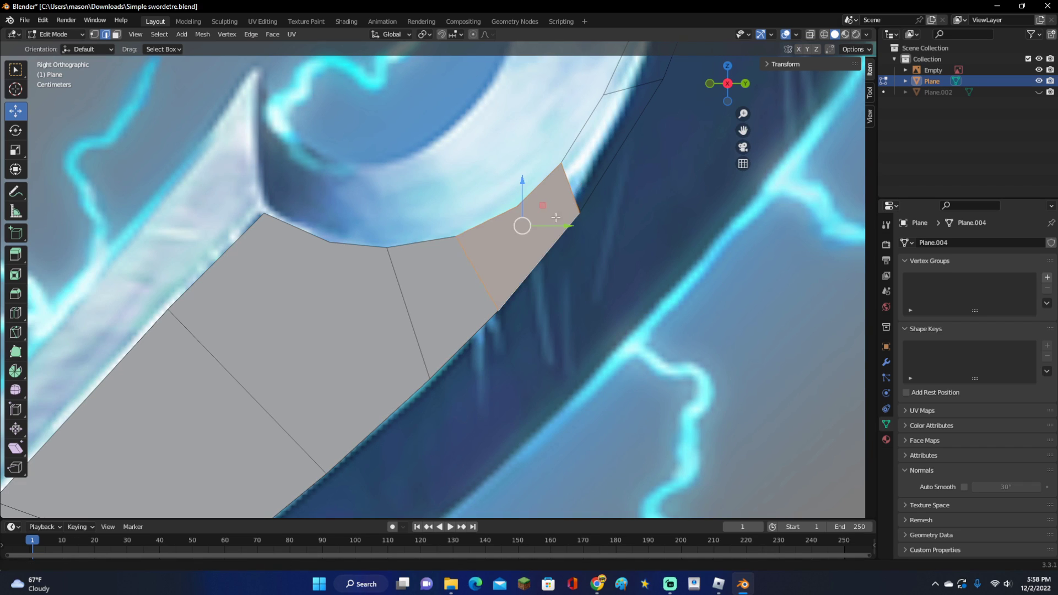
Step: Fill the next two sections up the crescent notch's outer curve with faces
shift+middle_drag(568, 223, 396, 391)
click(397, 339)
shift+click(416, 289)
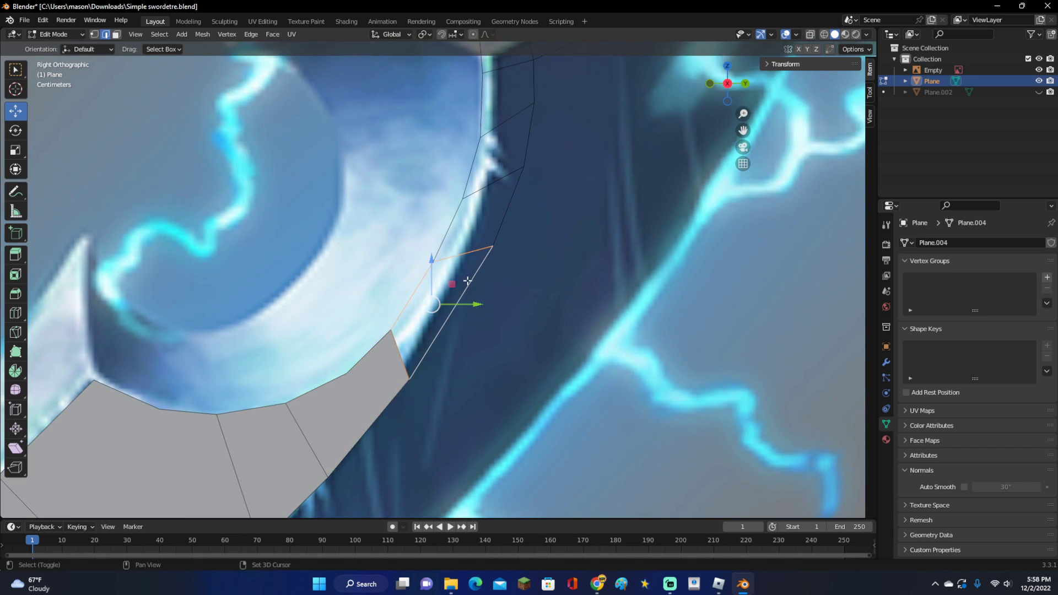
key(f)
click(463, 254)
shift+click(448, 230)
shift+click(509, 197)
click(510, 196)
click(498, 186)
shift+click(455, 223)
shift+click(474, 248)
key(f)
Step: Fill the strip's following section below the notch corner with a face and continue with the section above it
click(496, 177)
shift+click(475, 164)
shift+click(498, 127)
shift+click(526, 140)
key(f)
shift+middle_drag(576, 159, 486, 403)
click(420, 362)
shift+click(393, 345)
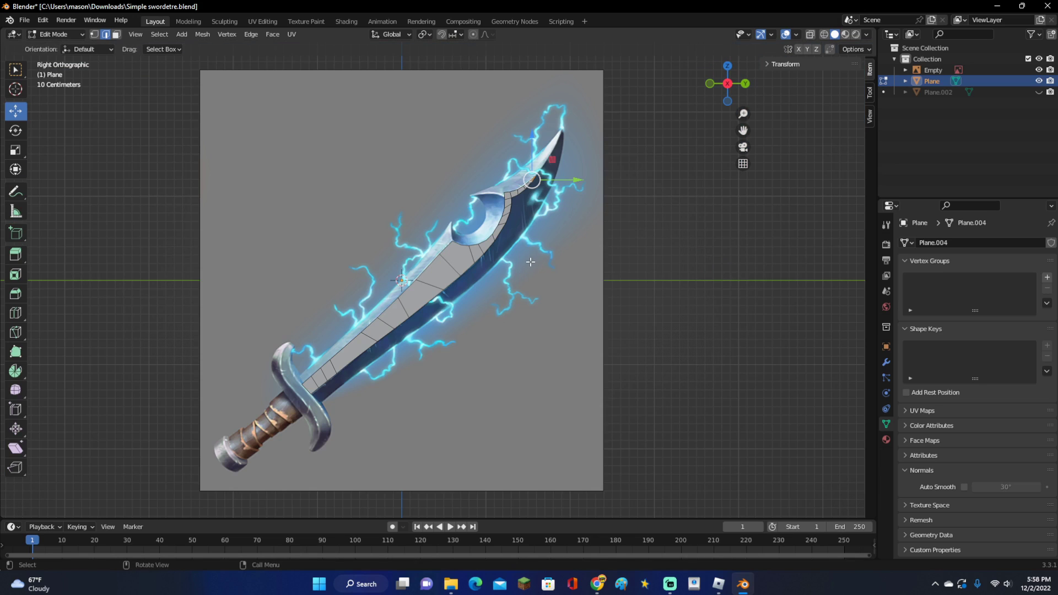
Step: Select all the blade's faces and, in the back view, extrude them about 0.205 m to give the blade thickness
scroll(524, 271, up, 1)
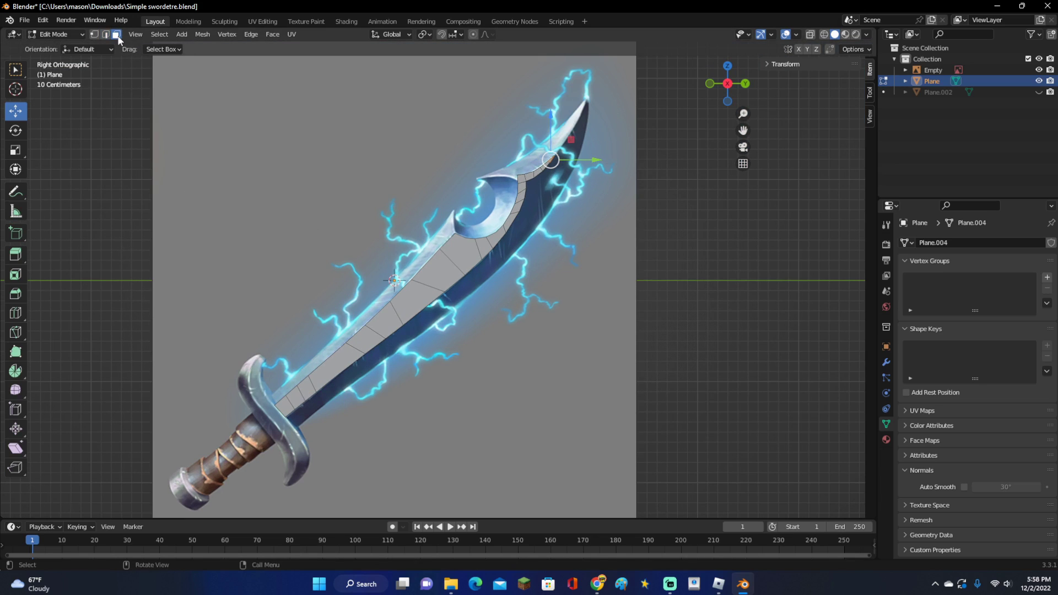
click(745, 83)
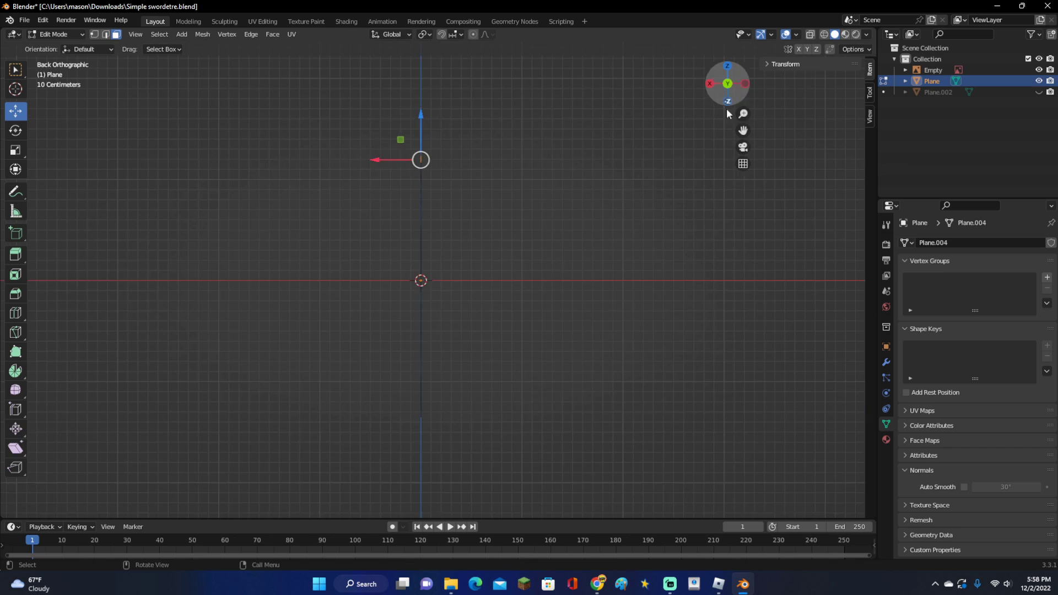
key(a)
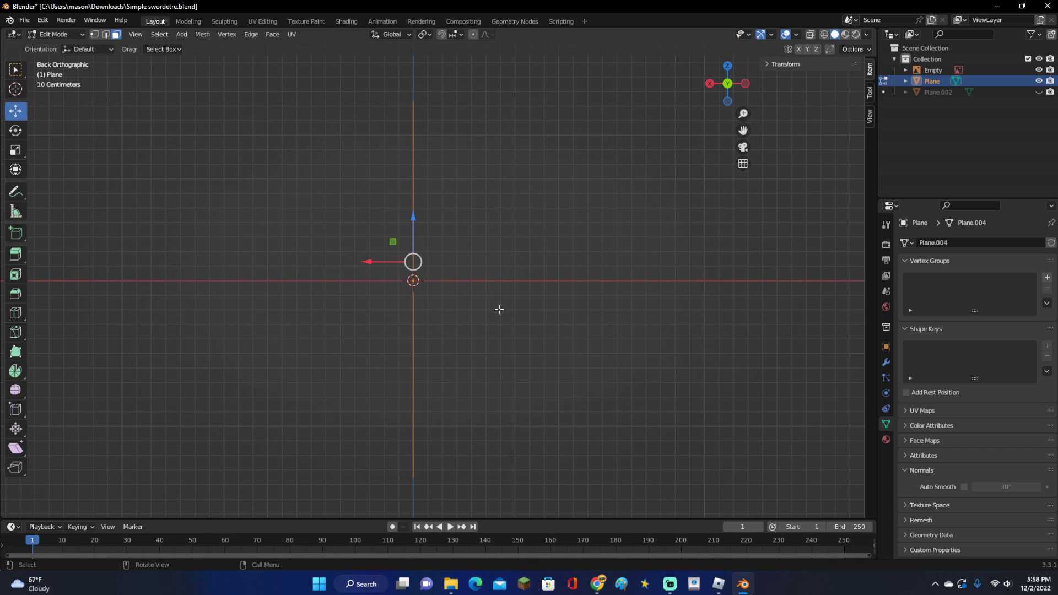
key(e)
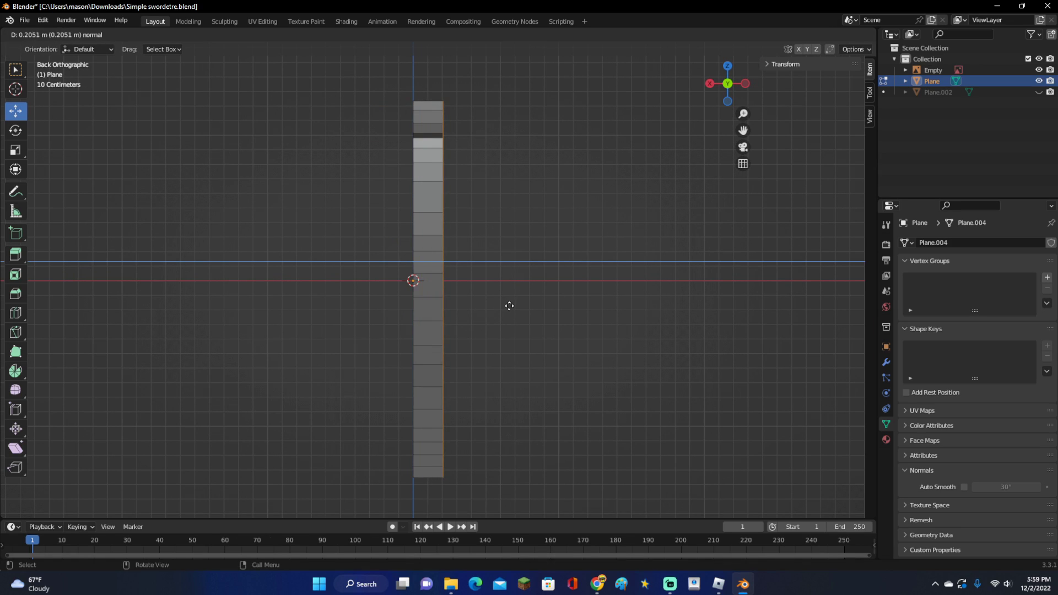
click(509, 306)
Step: Add a centred loop cut around the extruded blade's thickness
middle_drag(509, 306, 520, 365)
key(ctrl+r)
click(515, 294)
right_click(515, 294)
middle_drag(516, 292, 673, 258)
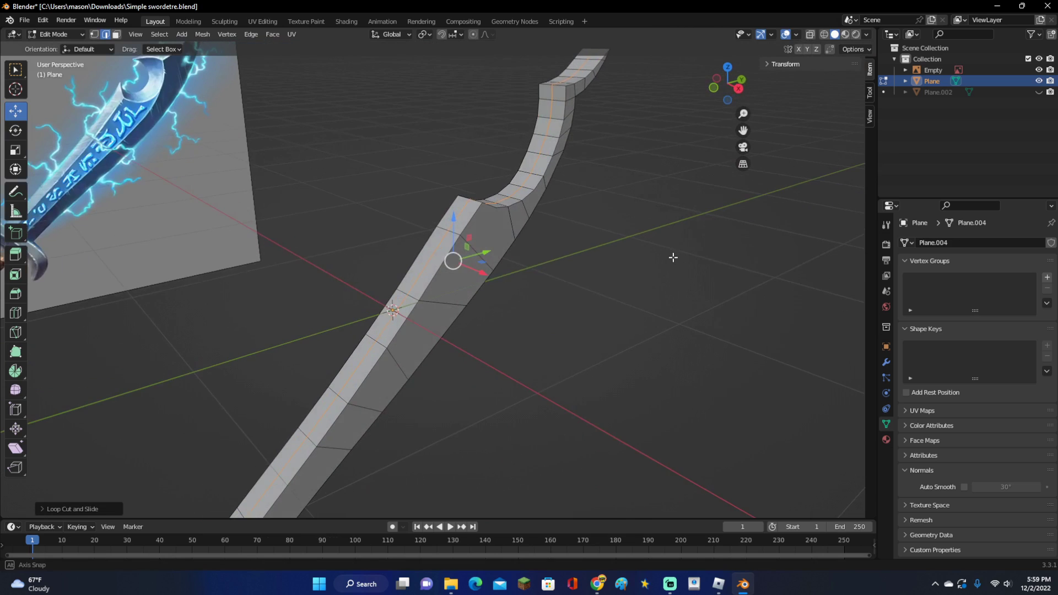
Step: In the right view, scale the new edge loop up by about 1.28 so it extends past the blade faces
click(741, 90)
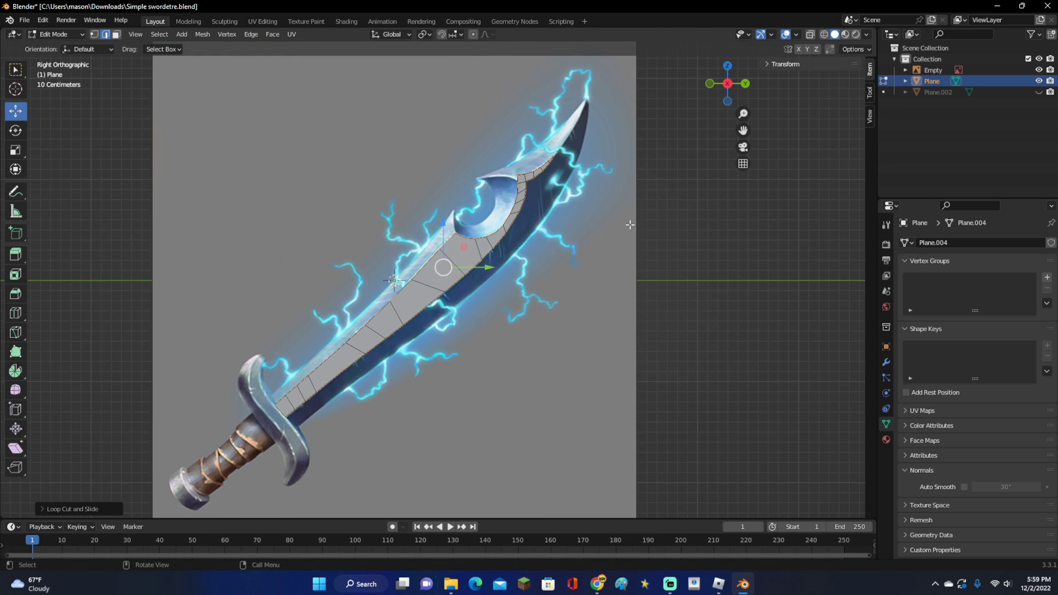
key(s)
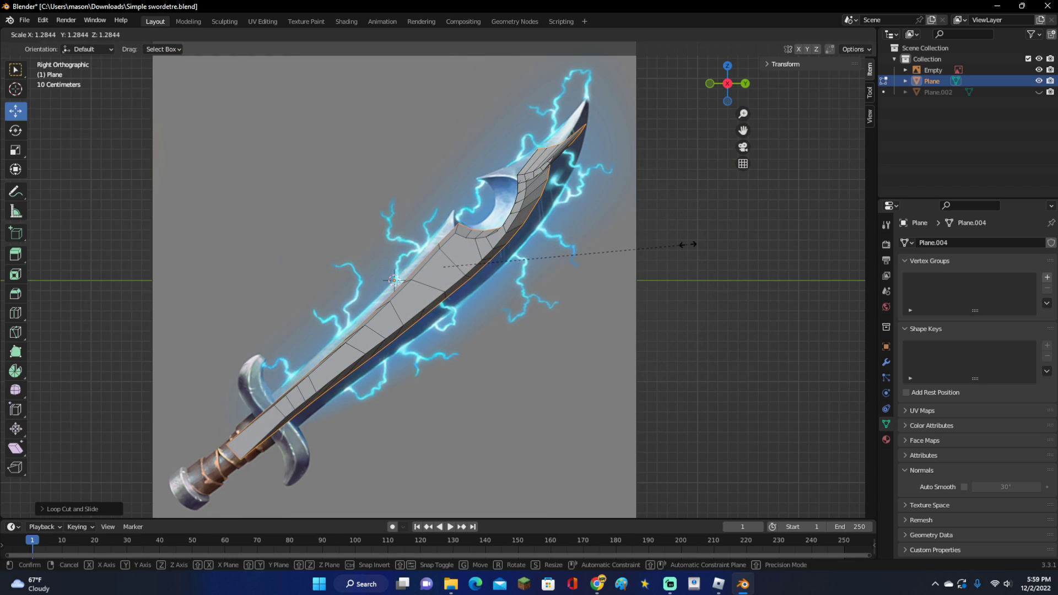
click(687, 245)
key(g)
click(687, 244)
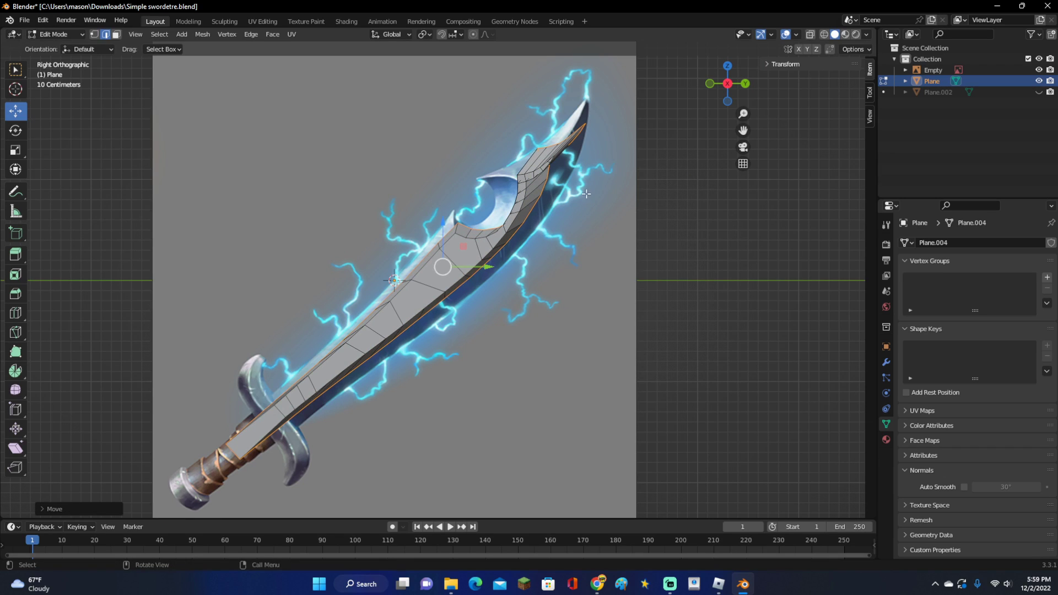
Step: Switch the blade's mesh editing from edge to vertex selection
click(94, 34)
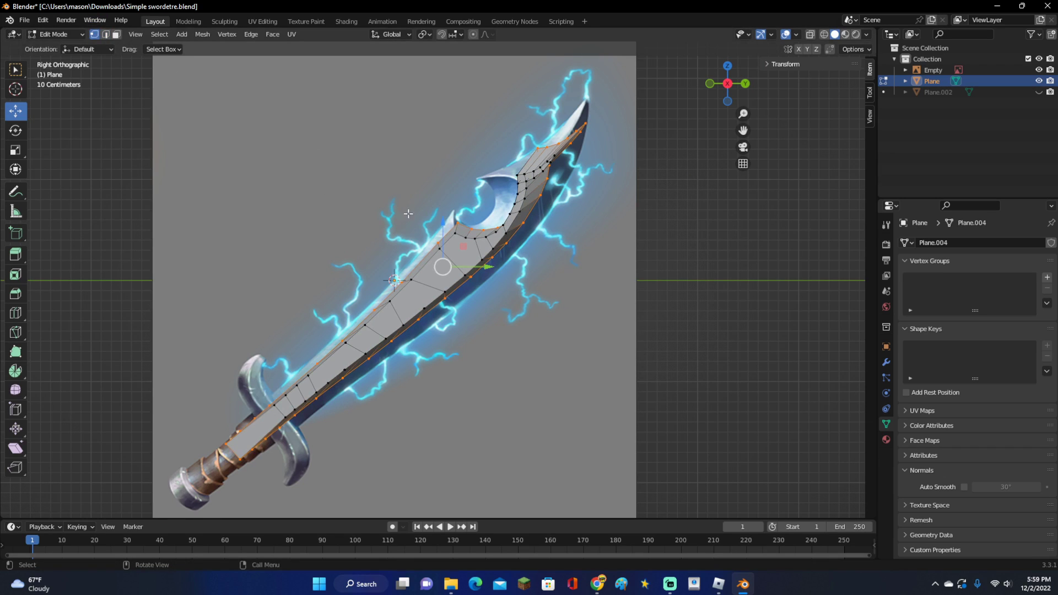
scroll(474, 264, up, 3)
scroll(495, 265, down, 2)
scroll(262, 199, up, 2)
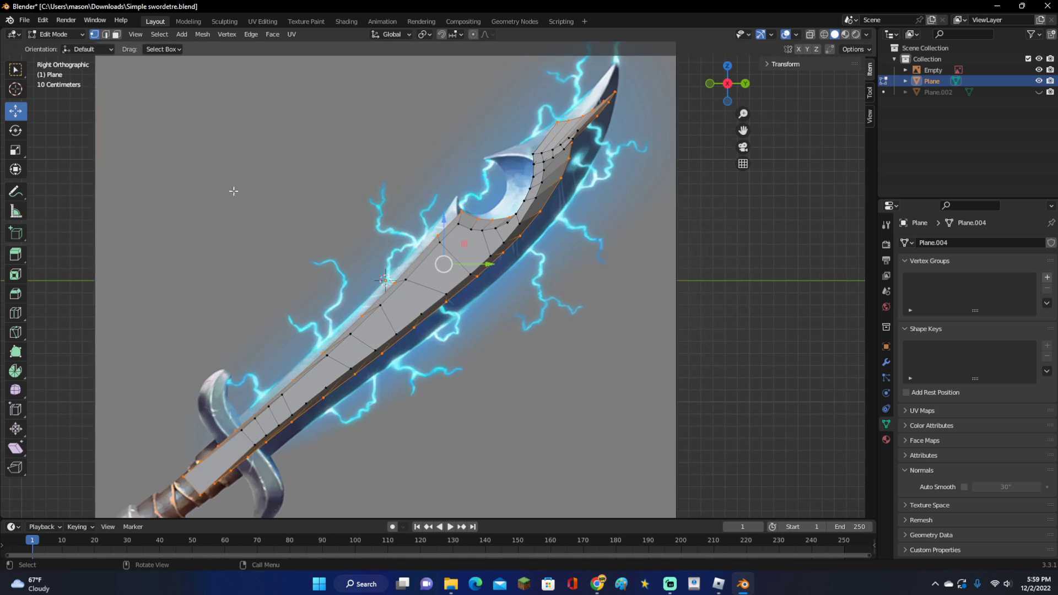
scroll(487, 389, up, 6)
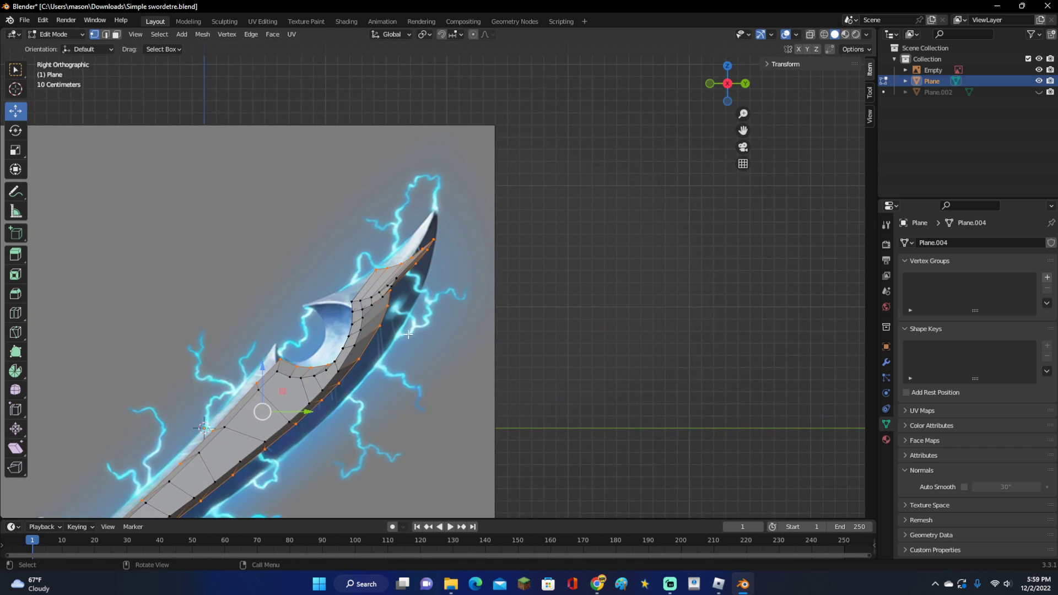
click(477, 262)
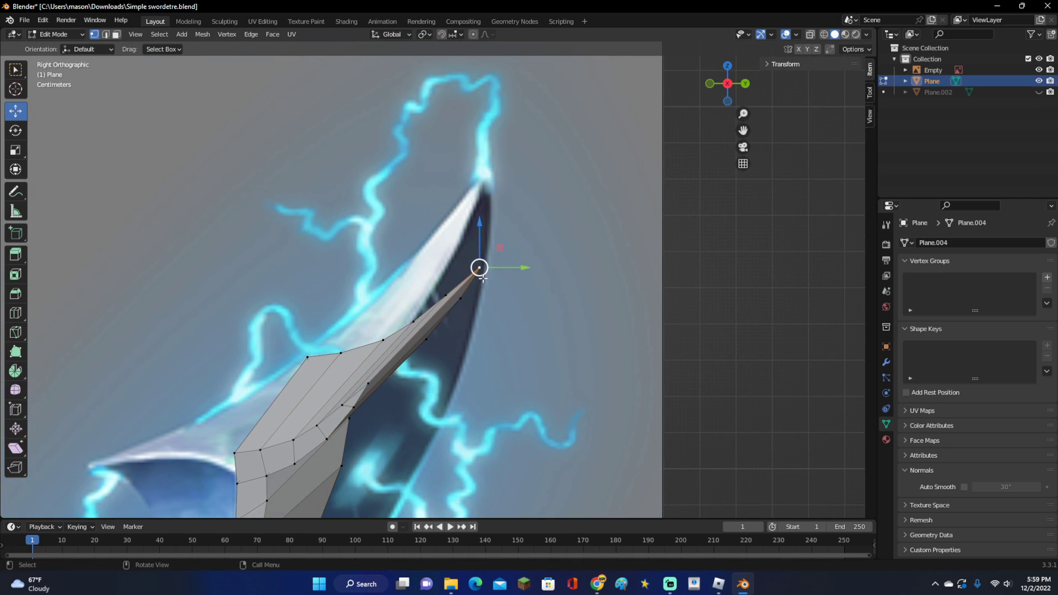
scroll(514, 309, up, 1)
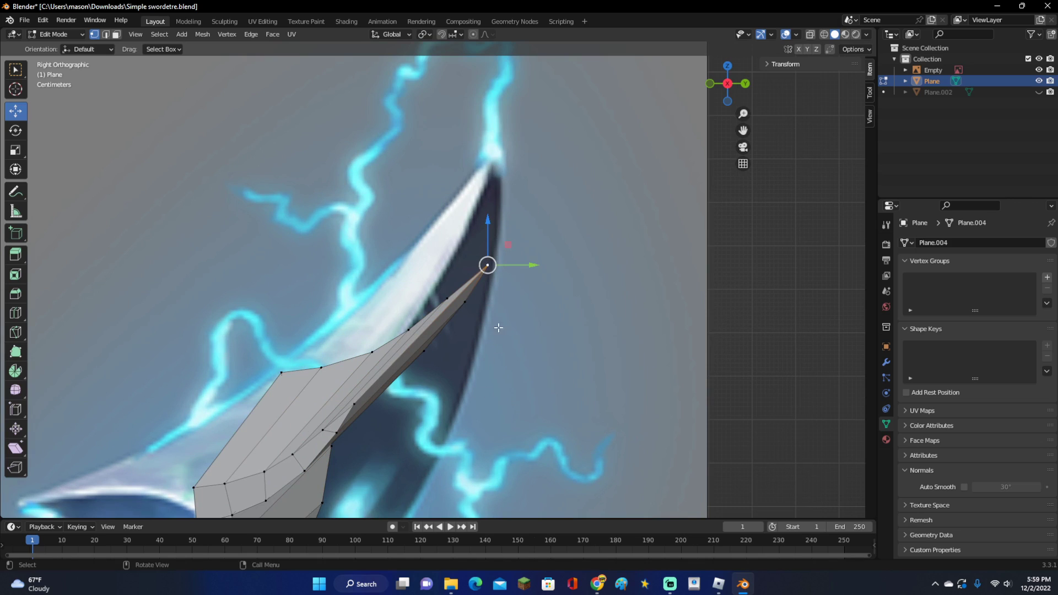
key(g)
click(501, 236)
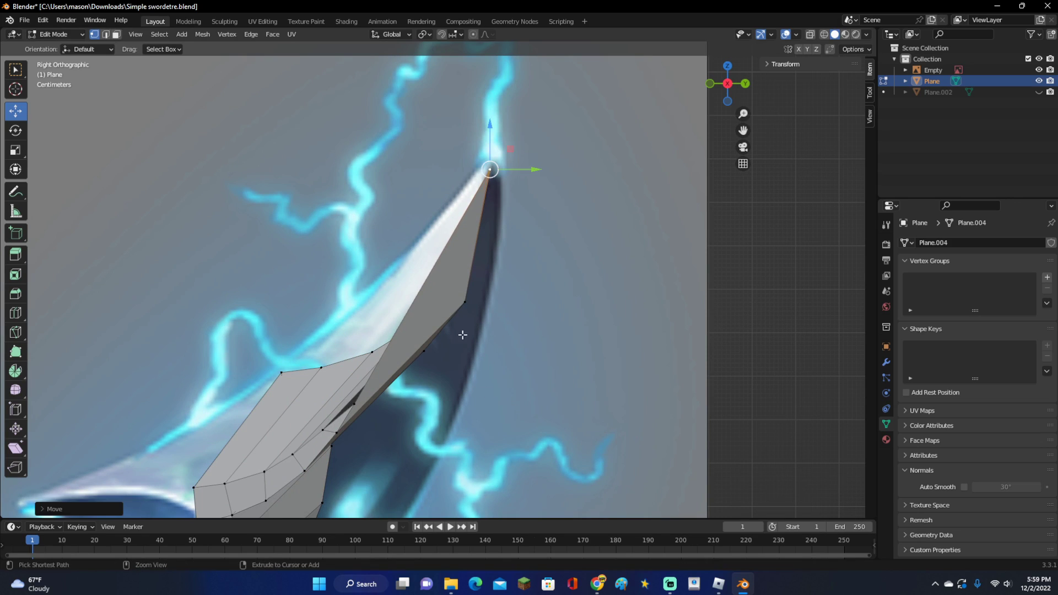
key(ctrl+z)
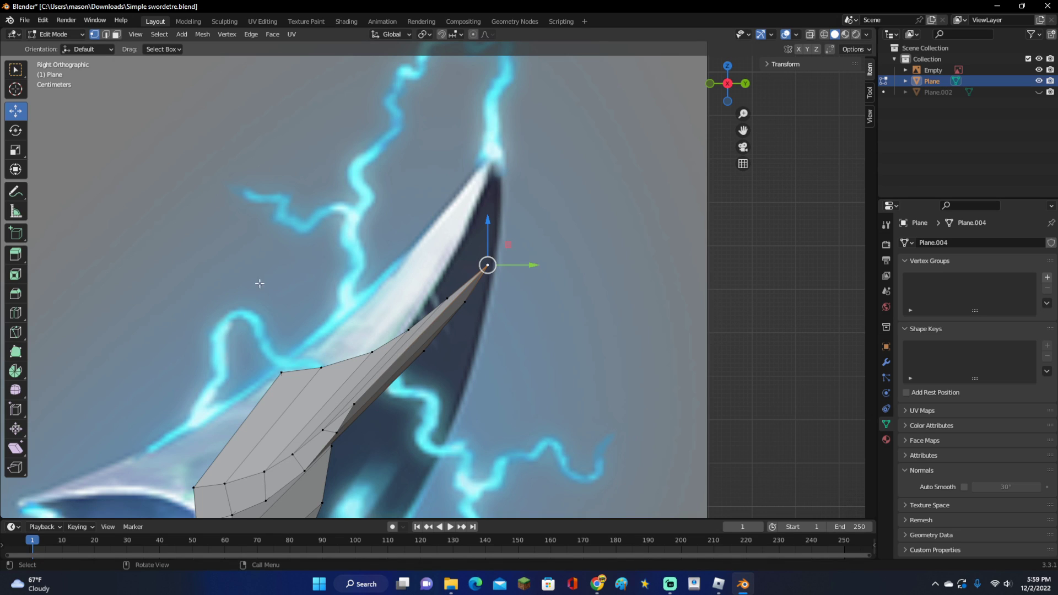
Step: Move the outer loop's tip vertex up about 0.24 m onto the point of the reference blade
scroll(337, 453, up, 2)
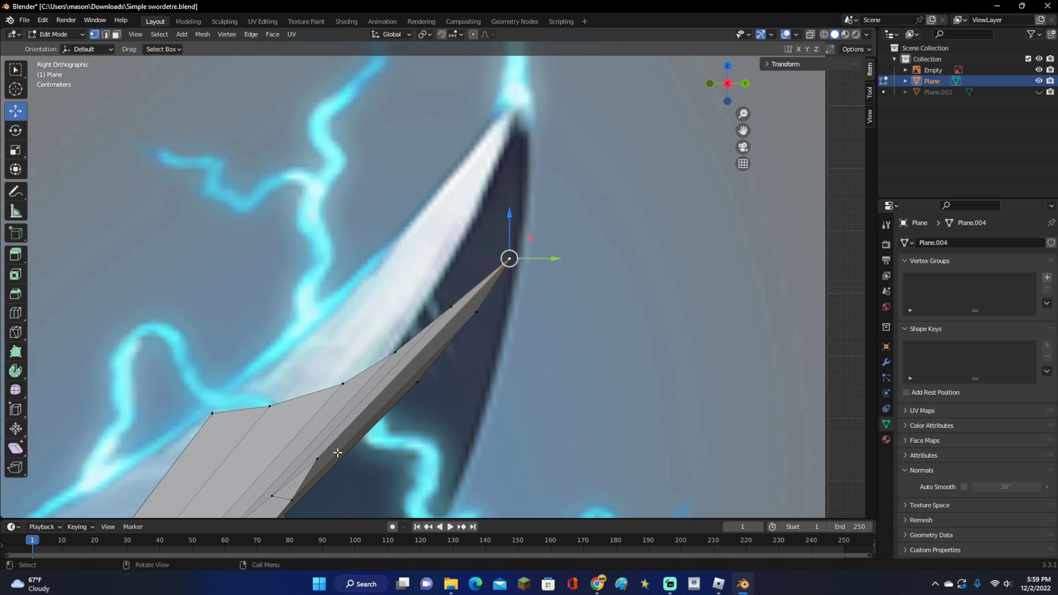
shift+middle_drag(343, 444, 388, 375)
scroll(546, 121, down, 1)
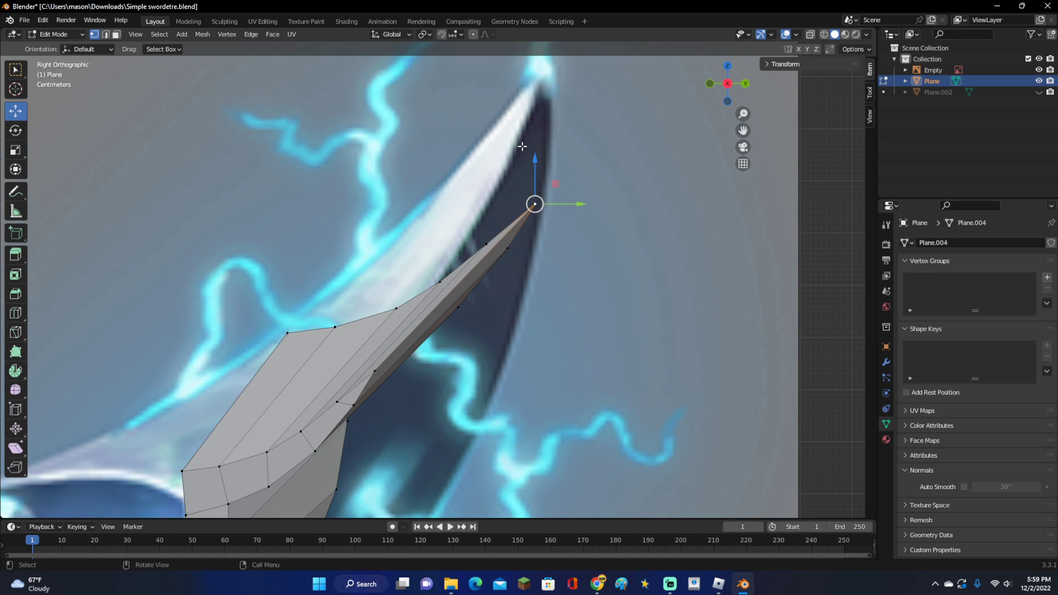
scroll(372, 445, up, 1)
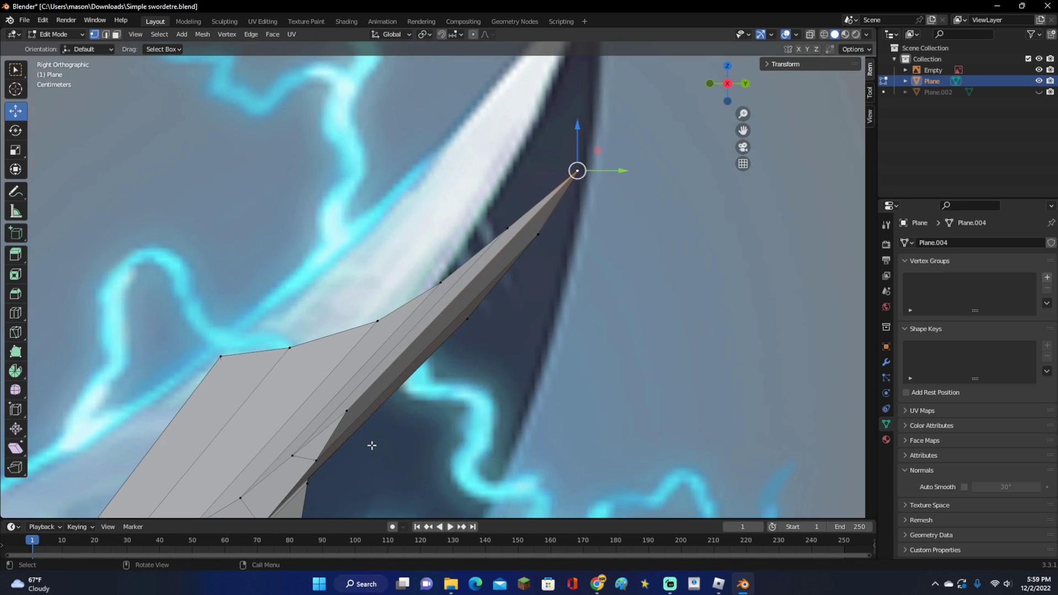
click(345, 412)
scroll(345, 412, down, 3)
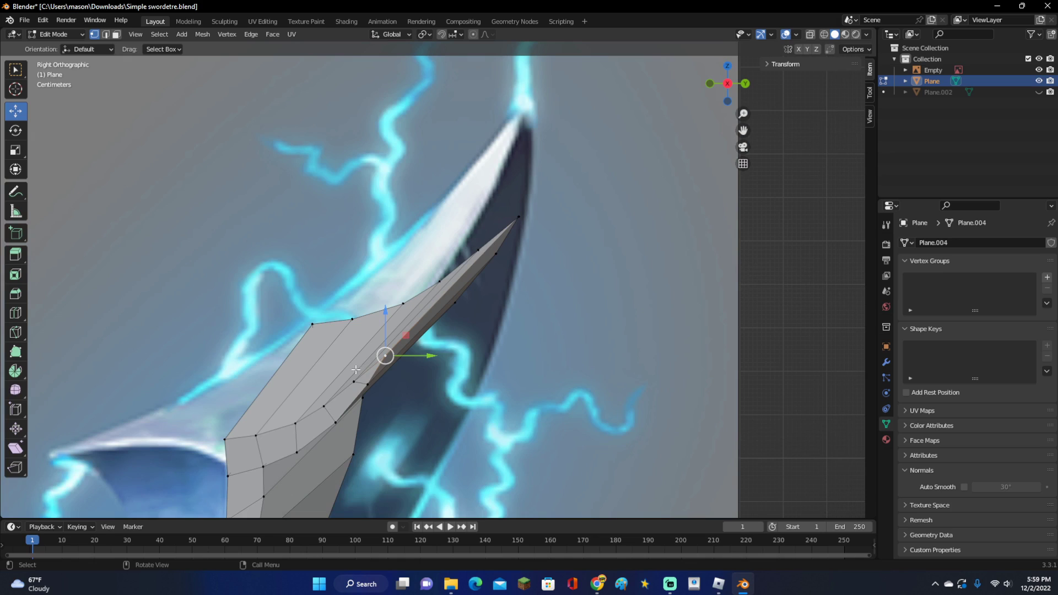
click(517, 218)
key(g)
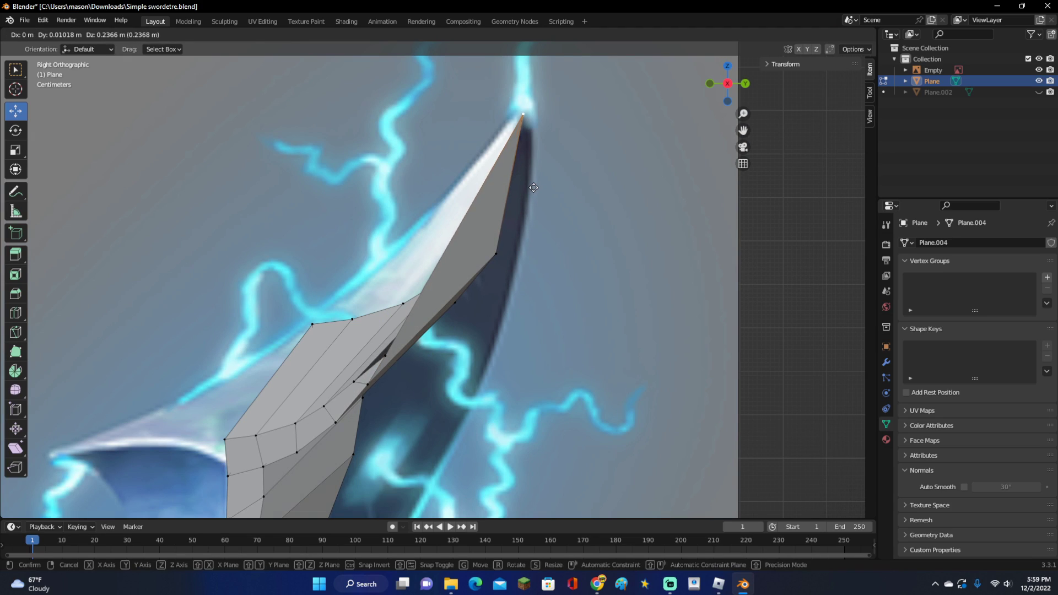
click(521, 212)
Step: Move the two vertices below the tip outward by about 0.17 m and 0.15 m onto the reference blade's cutting edge
click(503, 258)
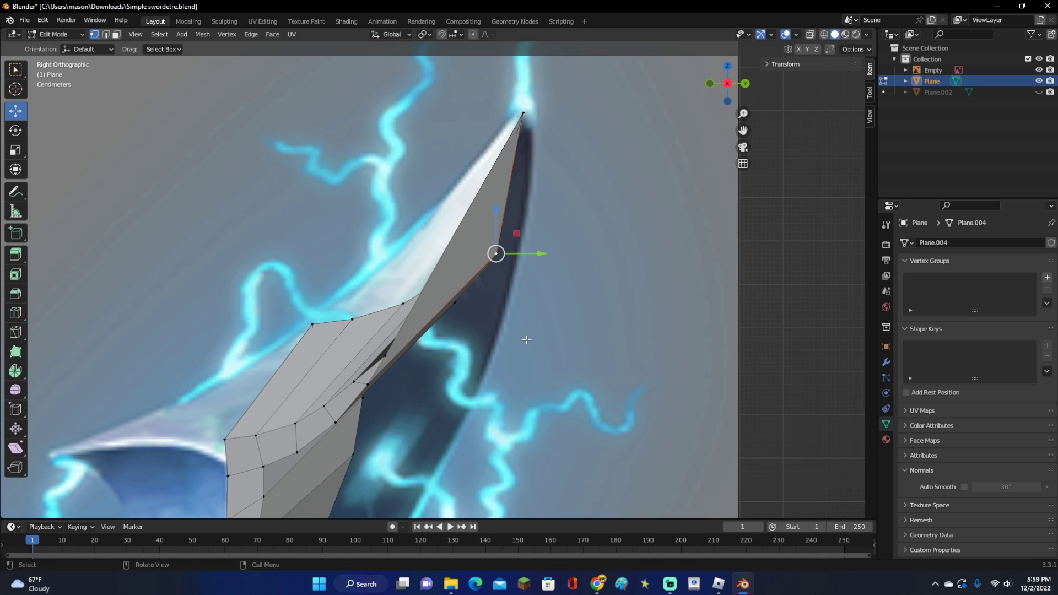
key(g)
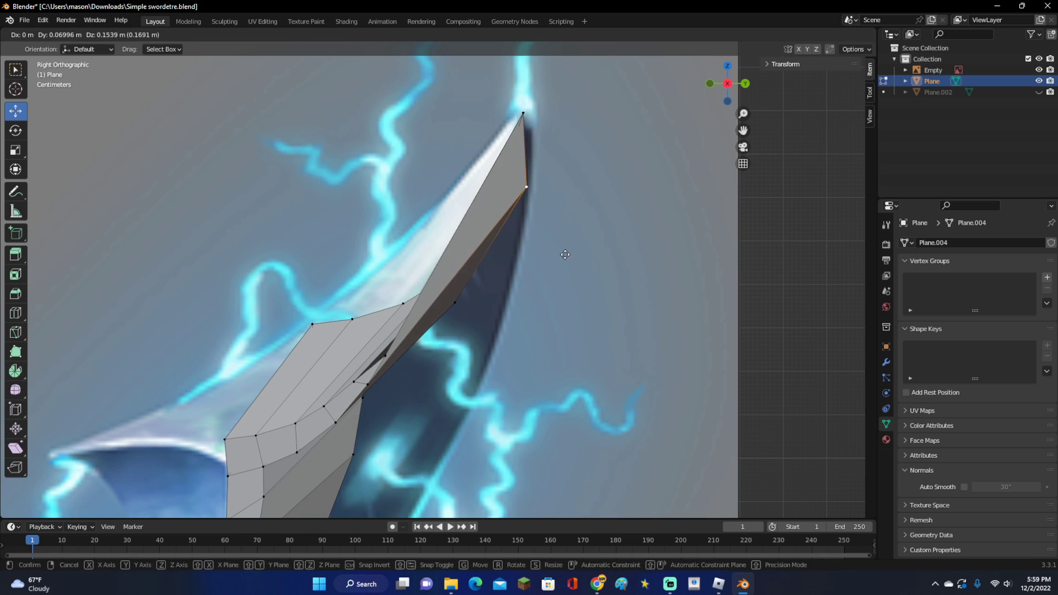
click(482, 289)
click(454, 303)
key(g)
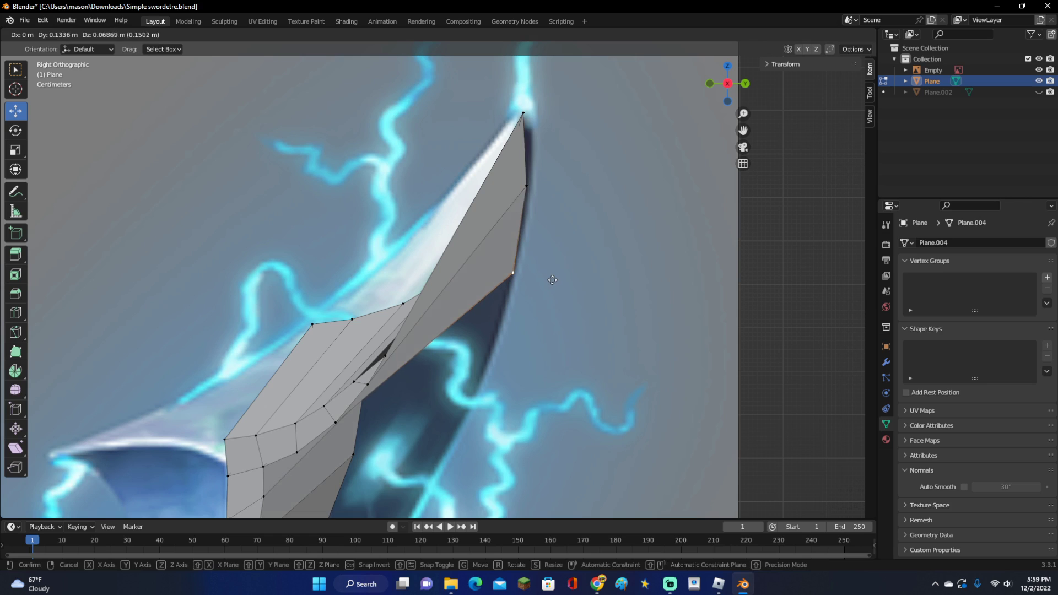
click(552, 280)
Step: Select the next two loop vertices on the blade's edge and move them outward toward the reference's cutting edge in the right view
middle_drag(496, 331, 413, 223)
click(421, 212)
shift+click(398, 275)
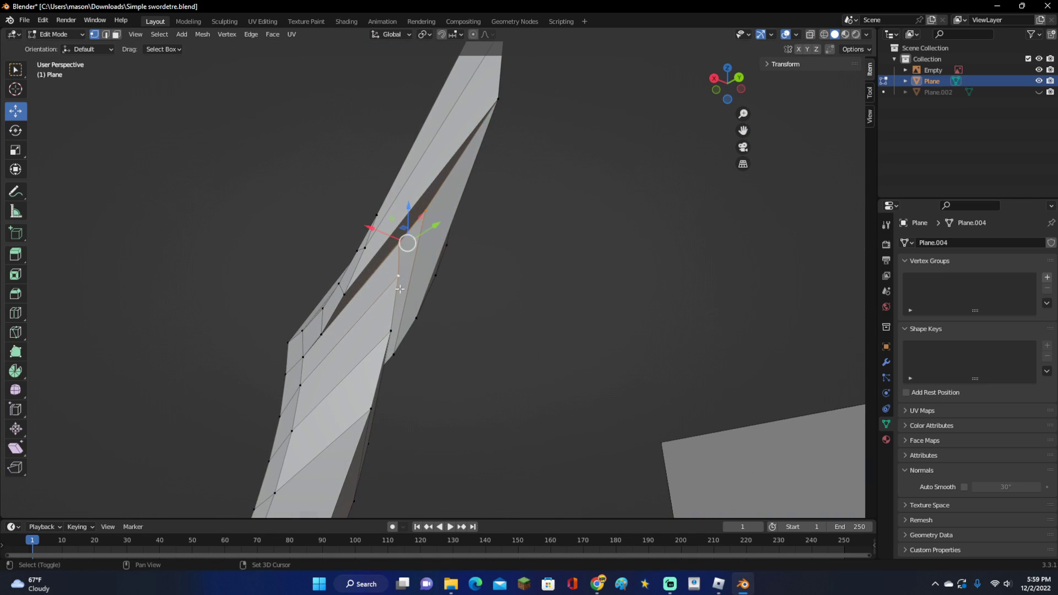
click(713, 82)
key(g)
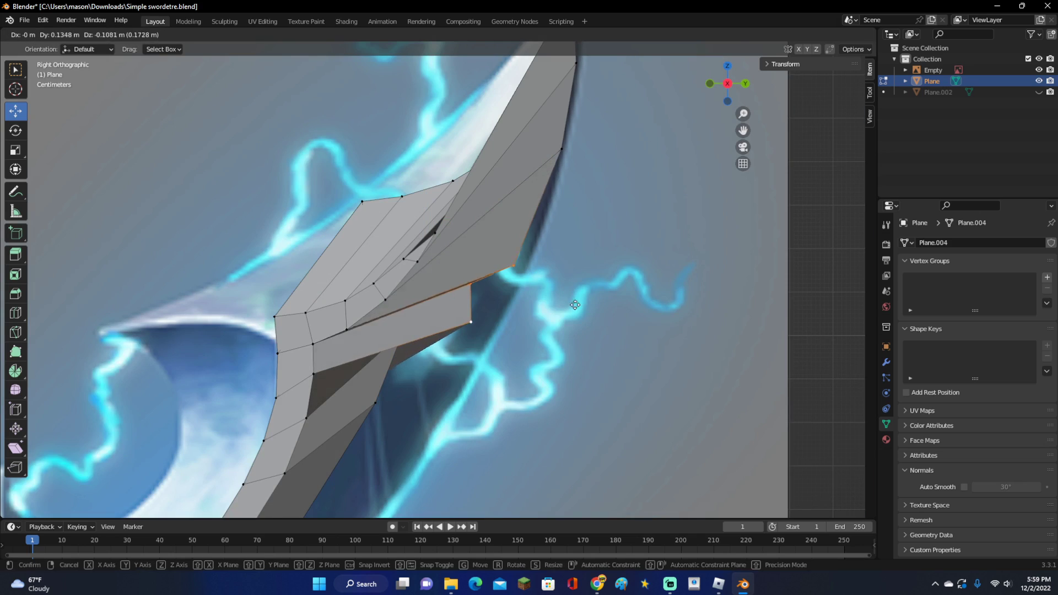
click(556, 247)
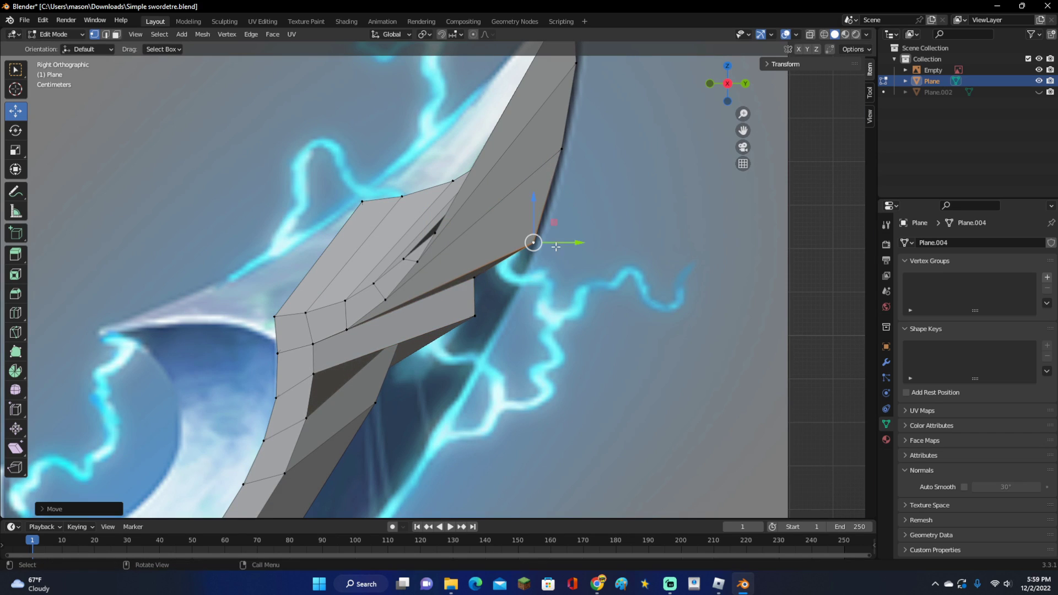
Step: Place the following two loop vertices individually on the reference's cutting edge, continuing down from the tip section
click(477, 276)
key(g)
click(544, 299)
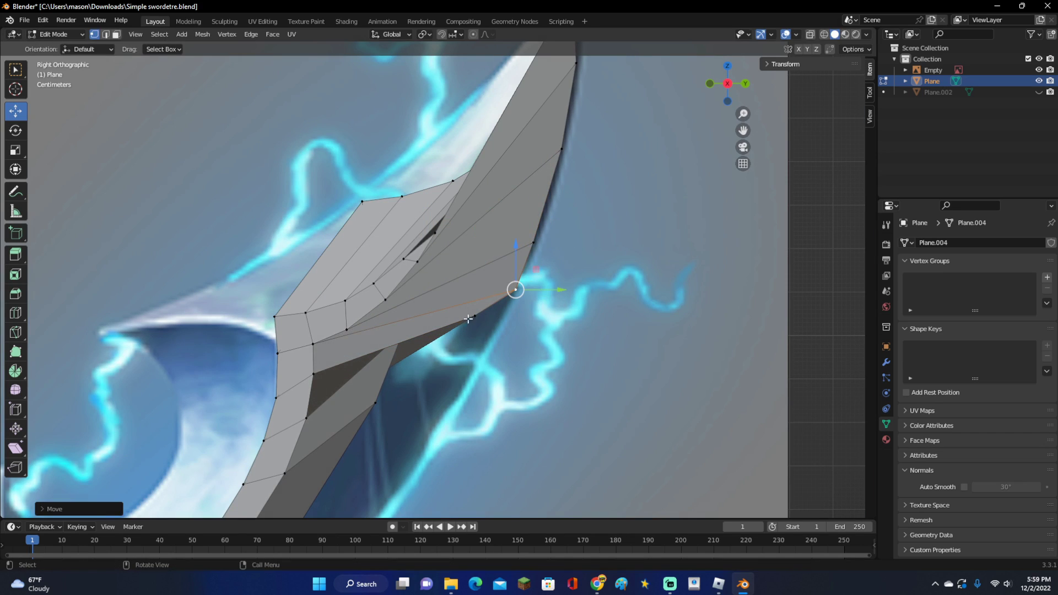
click(478, 316)
key(g)
click(488, 330)
Step: Move the next two outer loop vertices beside the notch onto the reference's cutting edge, including the one hidden behind the blade faces
shift+middle_drag(439, 406, 484, 332)
click(427, 336)
key(g)
click(507, 375)
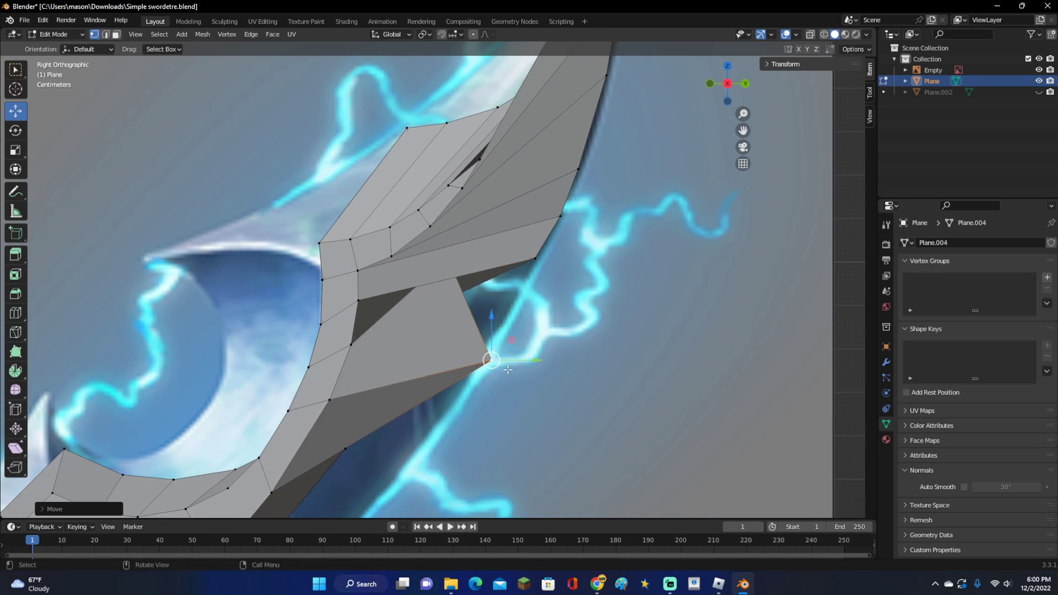
middle_drag(500, 330, 419, 246)
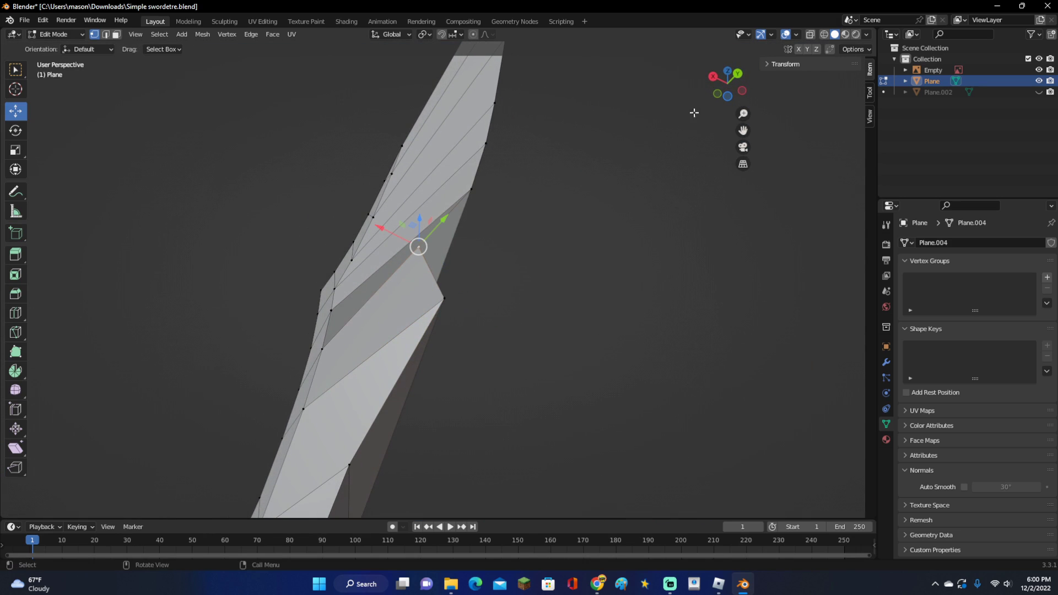
click(714, 77)
key(g)
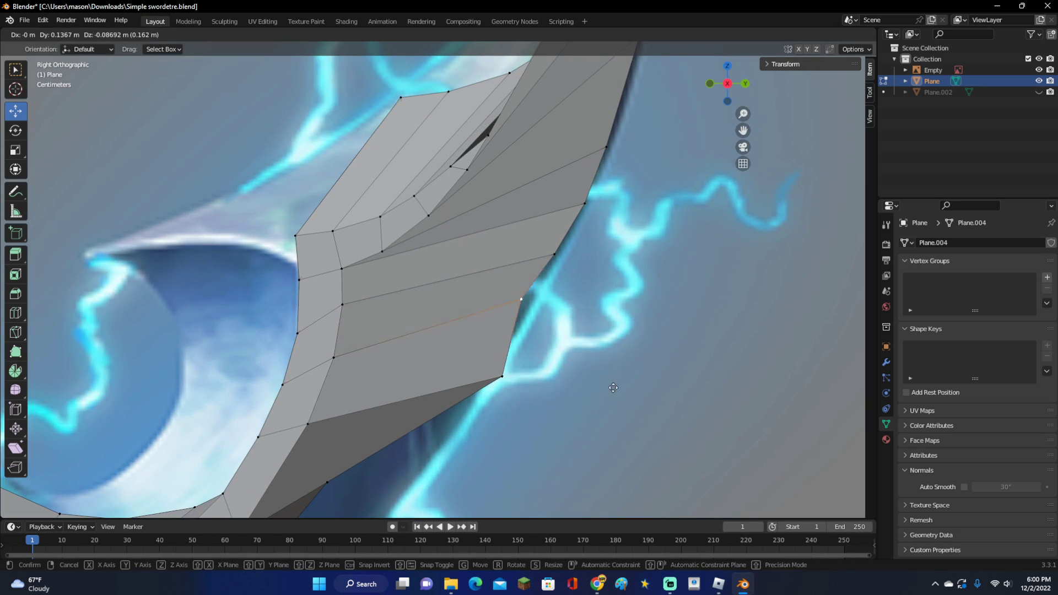
click(617, 392)
click(501, 377)
key(g)
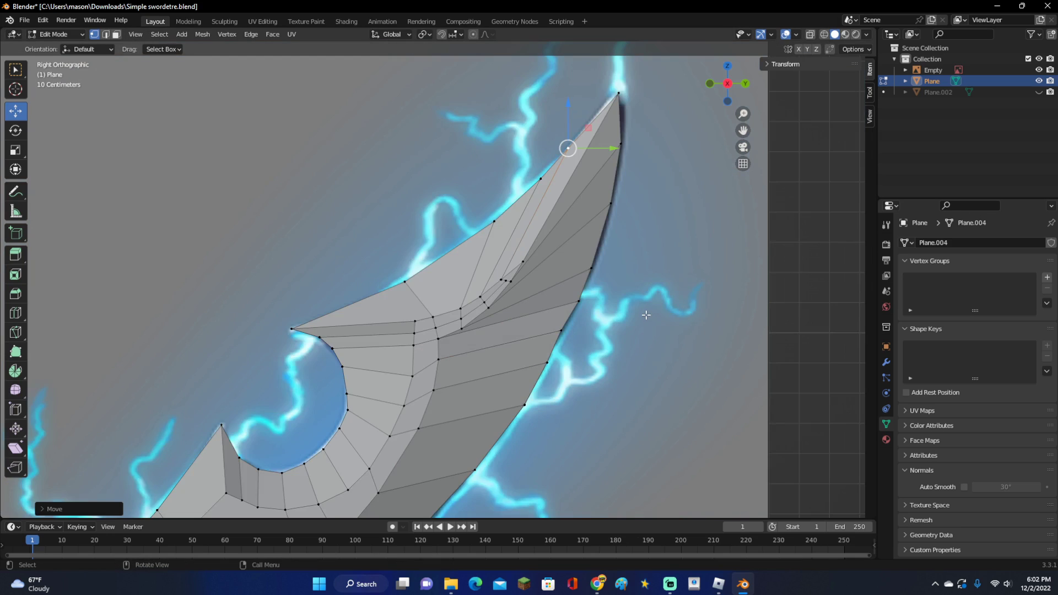
Step: Leave Edit Mode and select the shaped blade in a perspective view
scroll(647, 318, down, 4)
scroll(647, 319, up, 4)
key(Tab)
scroll(646, 363, down, 7)
scroll(606, 341, down, 3)
middle_drag(574, 314, 526, 343)
scroll(549, 331, up, 4)
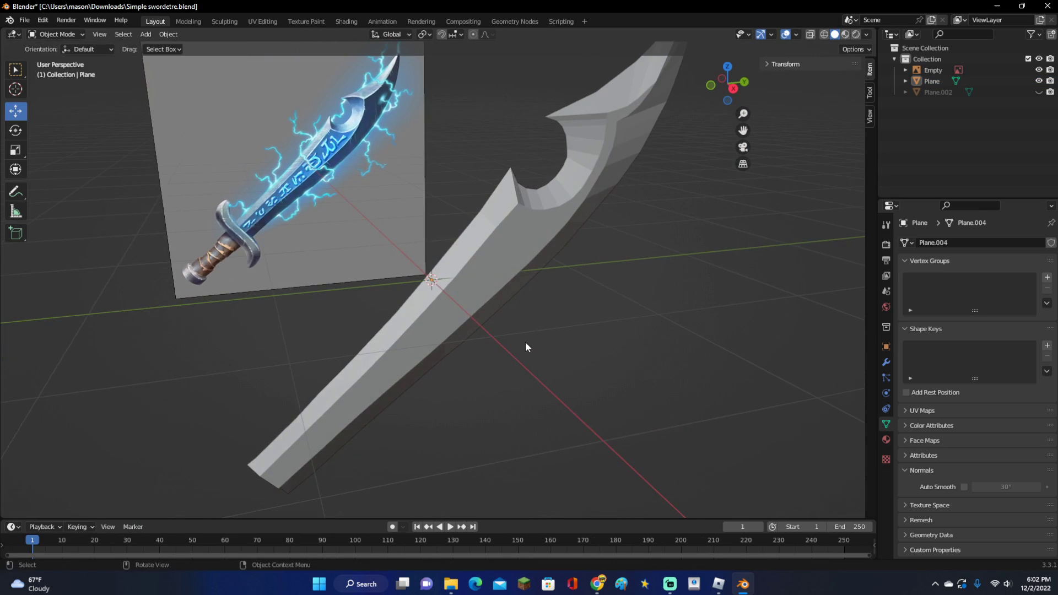
click(502, 268)
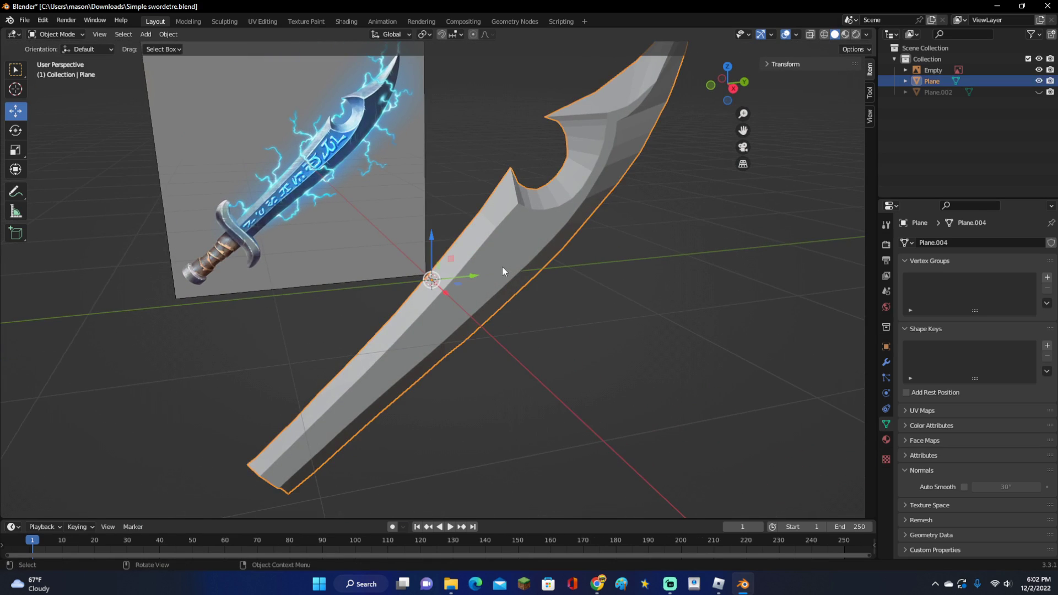
Step: Try Shade Auto Smooth on the blade and return it to Shade Flat
right_click(501, 266)
click(479, 268)
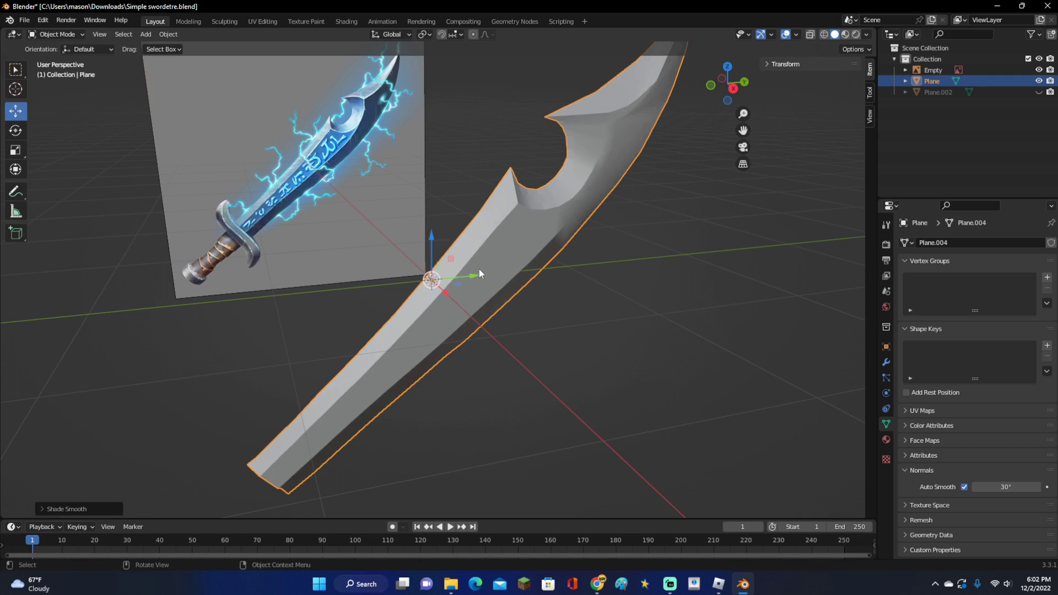
right_click(522, 282)
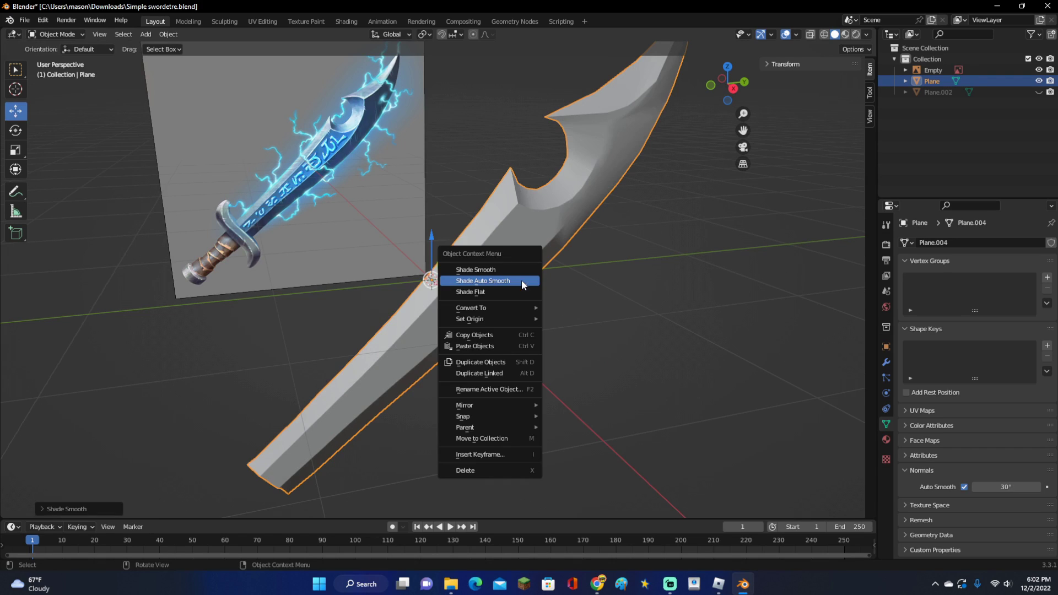
click(514, 292)
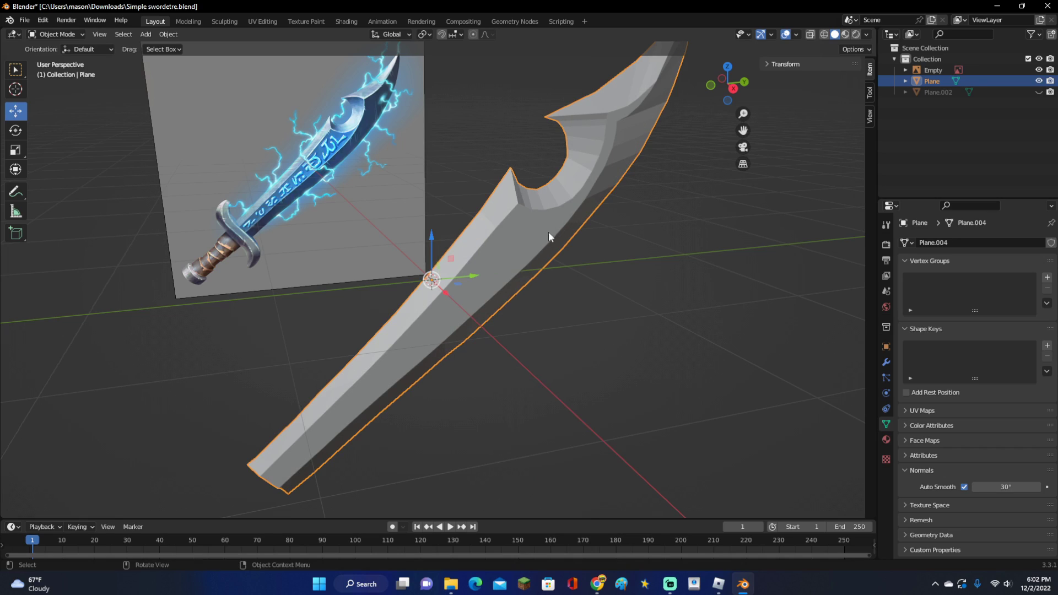
Step: Apply Shade Smooth to the blade and enable Auto Smooth for its normals
right_click(561, 192)
click(552, 166)
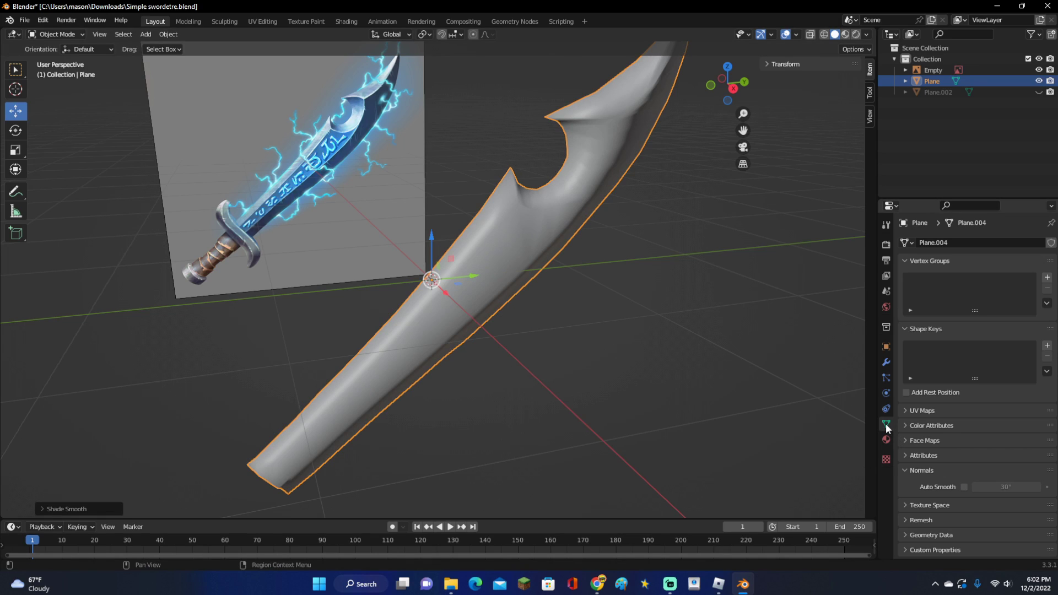
click(911, 471)
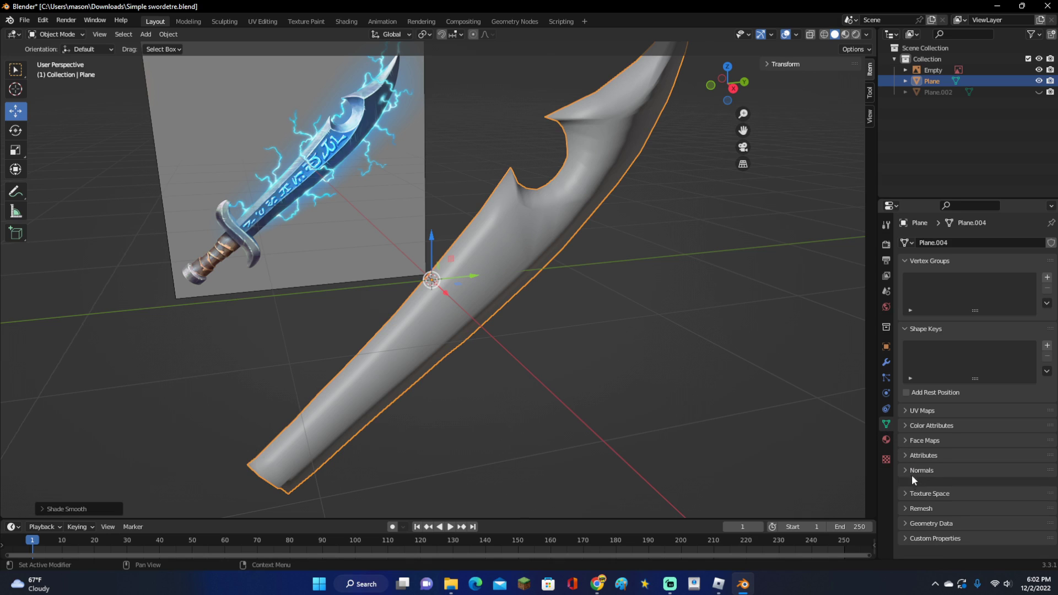
click(908, 468)
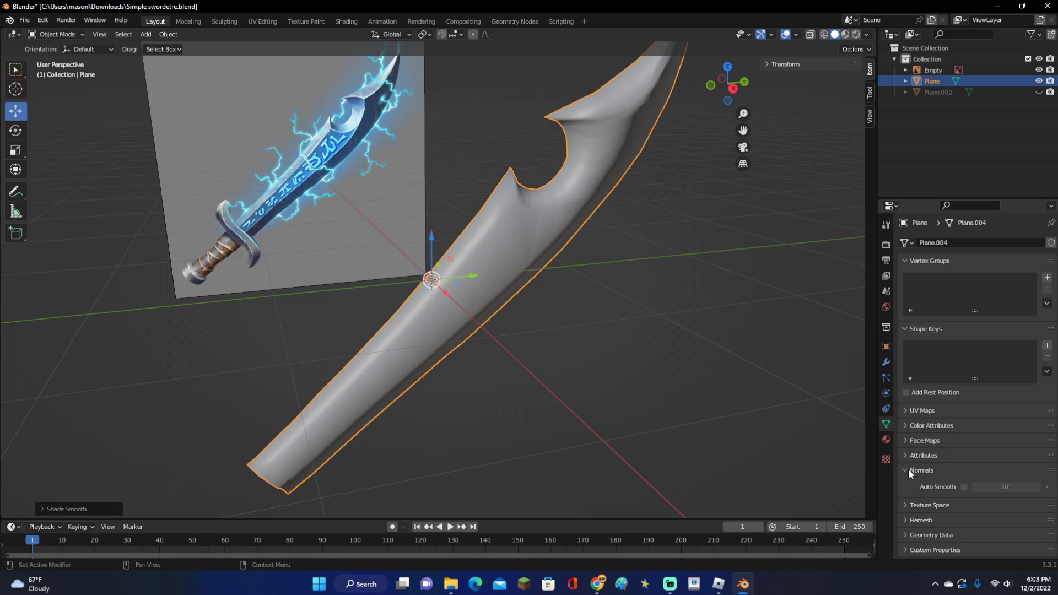
click(964, 487)
mouse_move(677, 408)
middle_down()
mouse_move(720, 404)
mouse_move(744, 369)
middle_up()
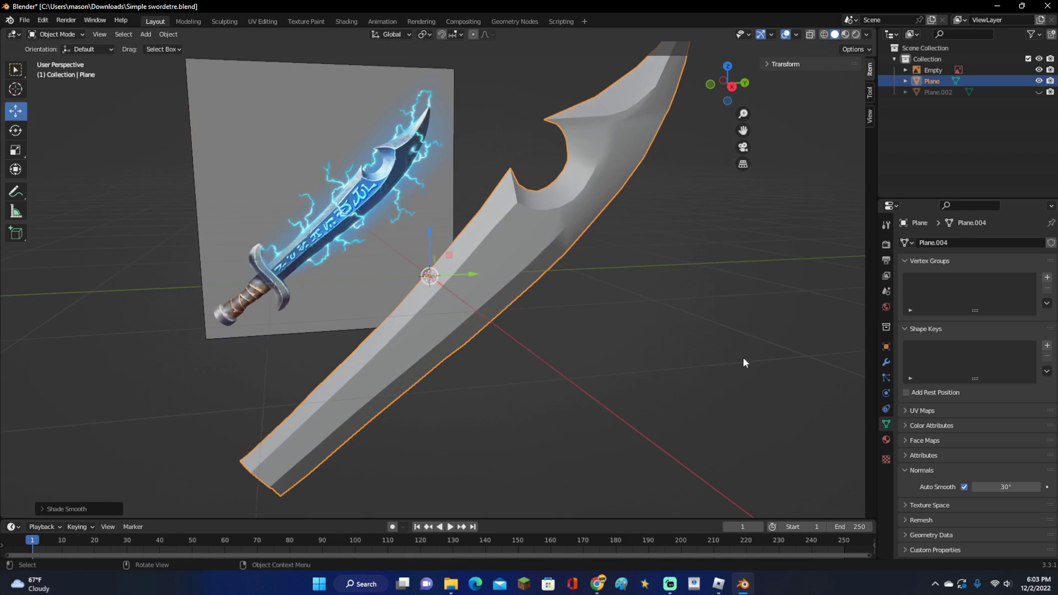
middle_drag(713, 212, 633, 242)
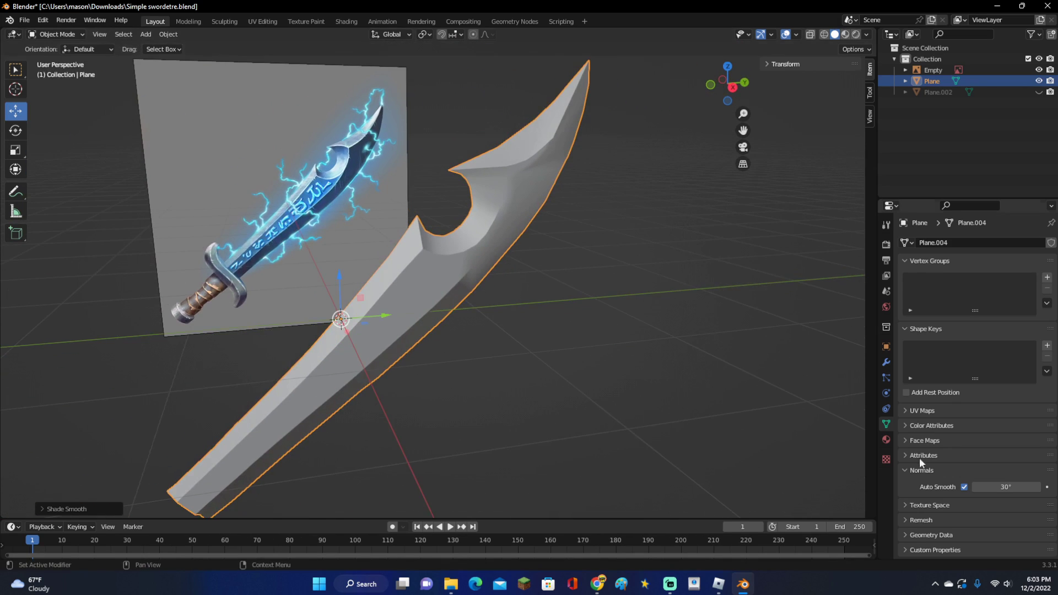
Step: Set the blade's Auto Smooth angle to 14.1° and check the shading around the notch
mouse_move(972, 487)
mouse_down()
mouse_move(936, 487)
mouse_move(1036, 487)
mouse_move(982, 487)
mouse_up()
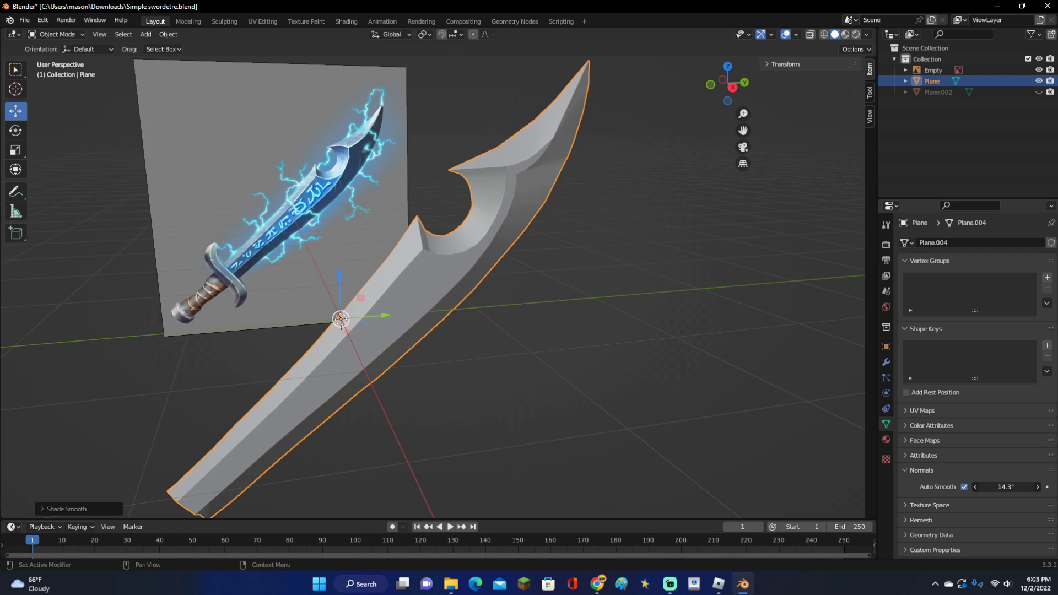
scroll(723, 352, up, 4)
middle_drag(622, 350, 579, 371)
scroll(441, 317, up, 2)
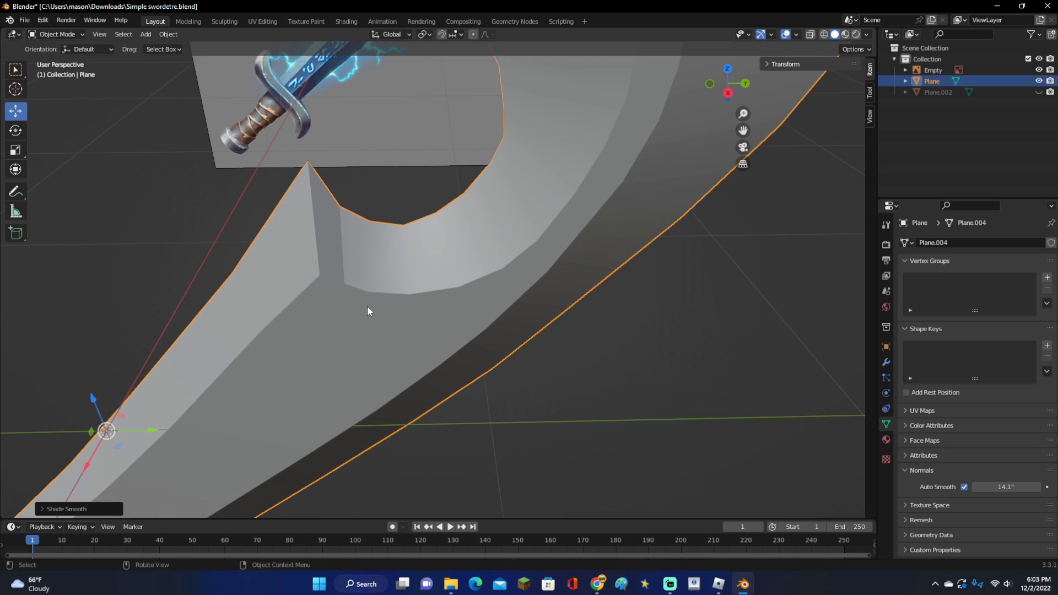
Step: Switch the blade to Shade Flat and back to Shade Smooth to compare the shading around the notch
right_click(484, 189)
click(488, 215)
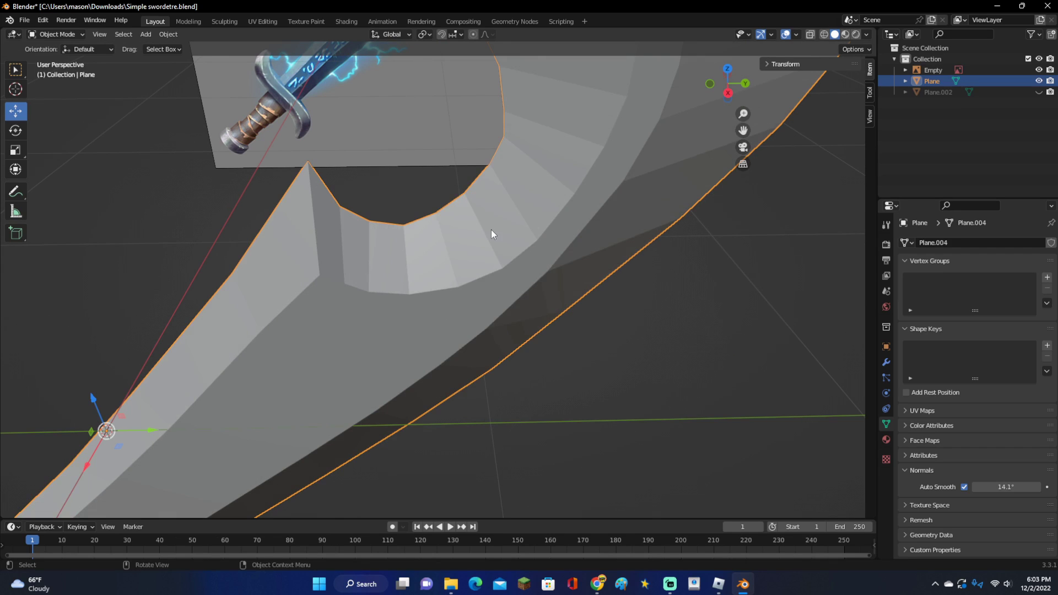
right_click(523, 226)
click(523, 215)
middle_drag(528, 230, 811, 377)
click(964, 487)
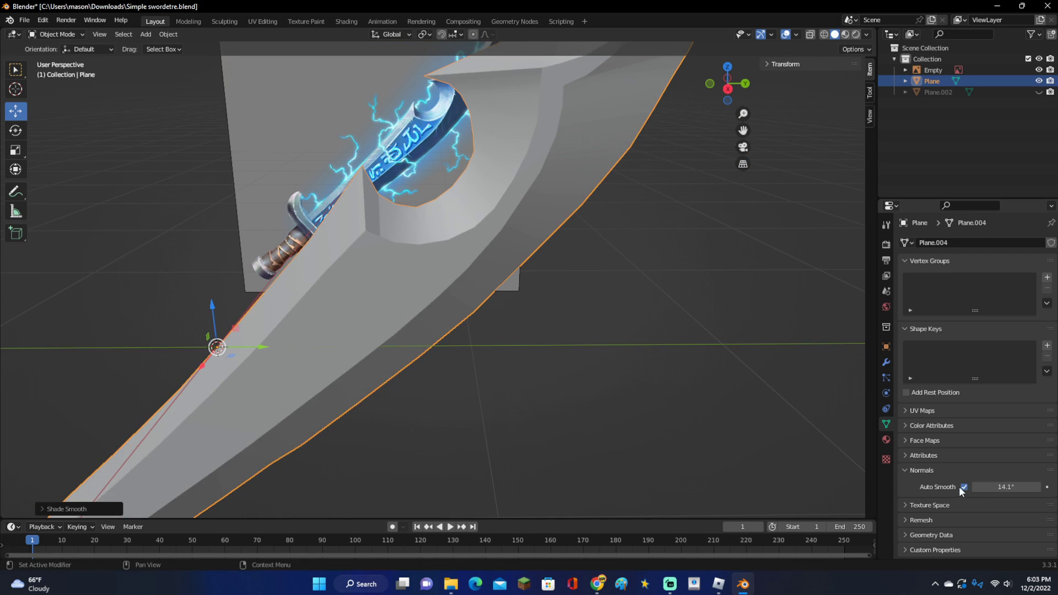
Step: Enter Edit Mode on the blade in the right view, framed on the reference guard
click(727, 89)
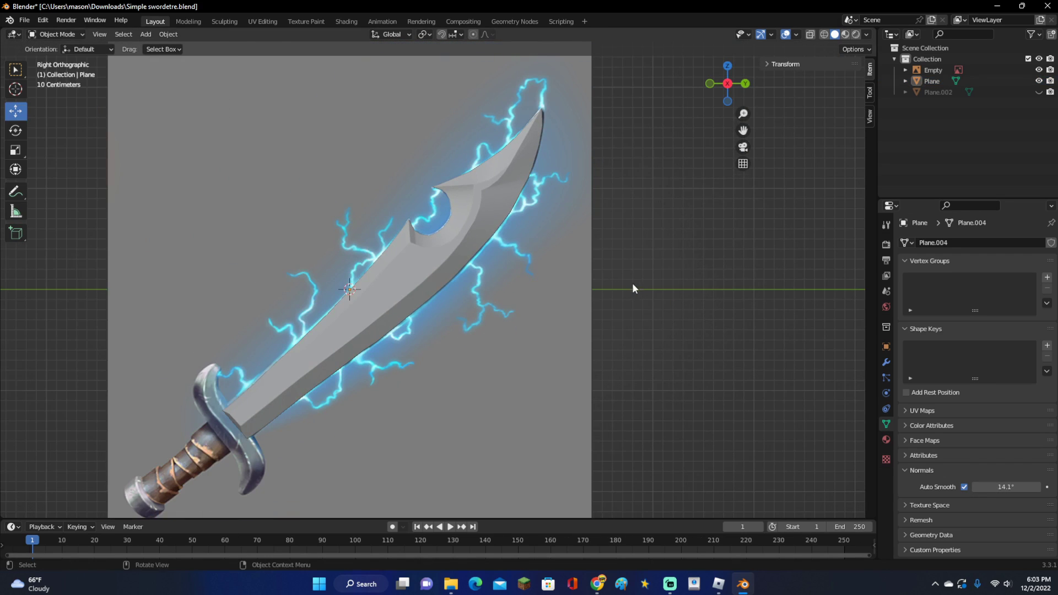
scroll(633, 282, down, 3)
scroll(400, 372, up, 6)
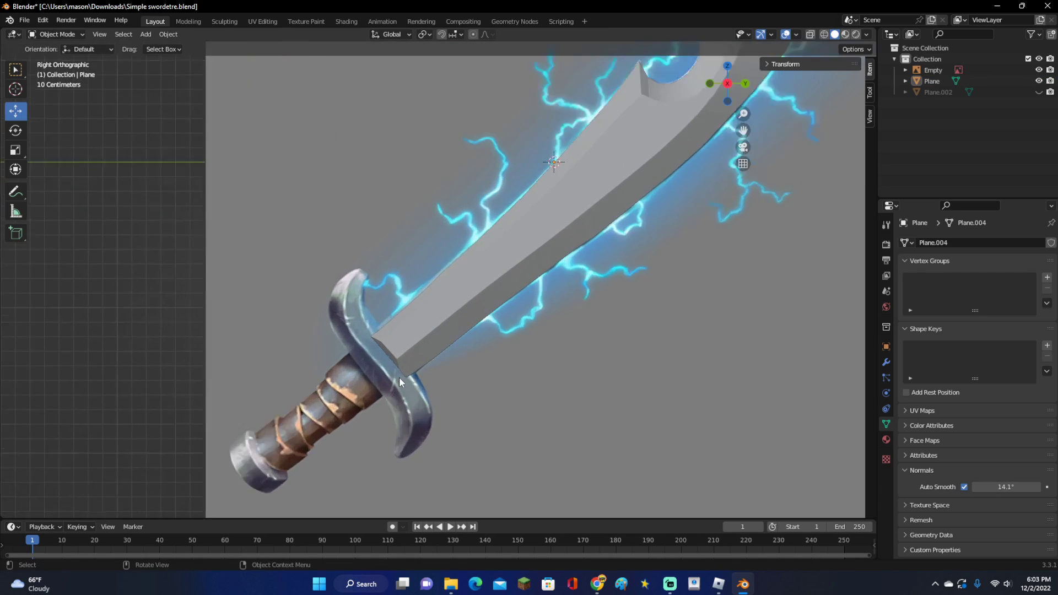
click(516, 263)
scroll(516, 261, up, 2)
key(Tab)
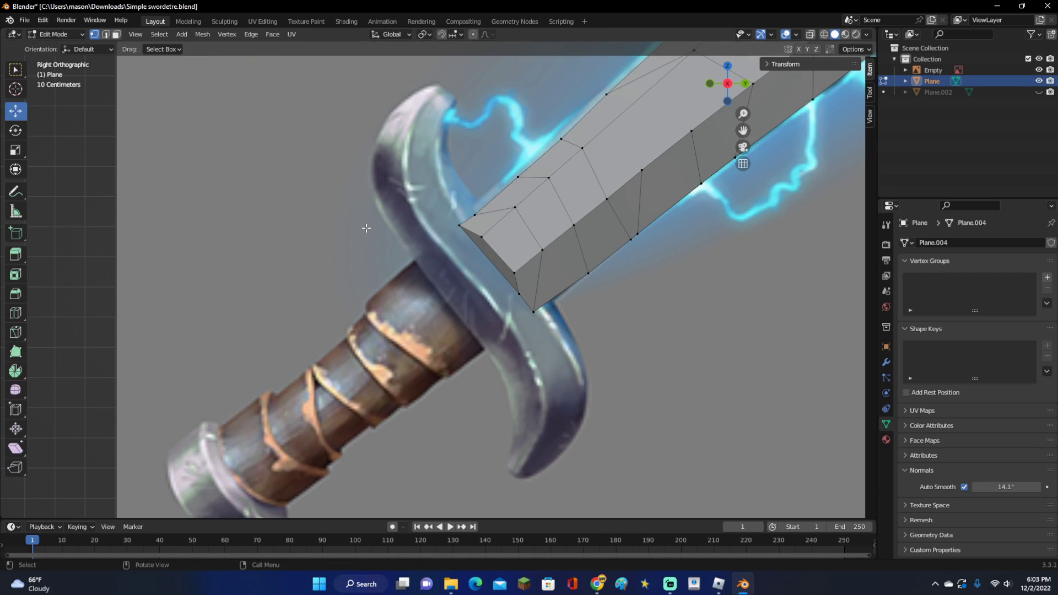
scroll(381, 401, down, 1)
scroll(473, 335, up, 1)
shift+middle_drag(484, 232, 471, 315)
Step: Place a loose vertex at the reference guard's upper tip and duplicate and extrude it to trace the guard's outline
key(g)
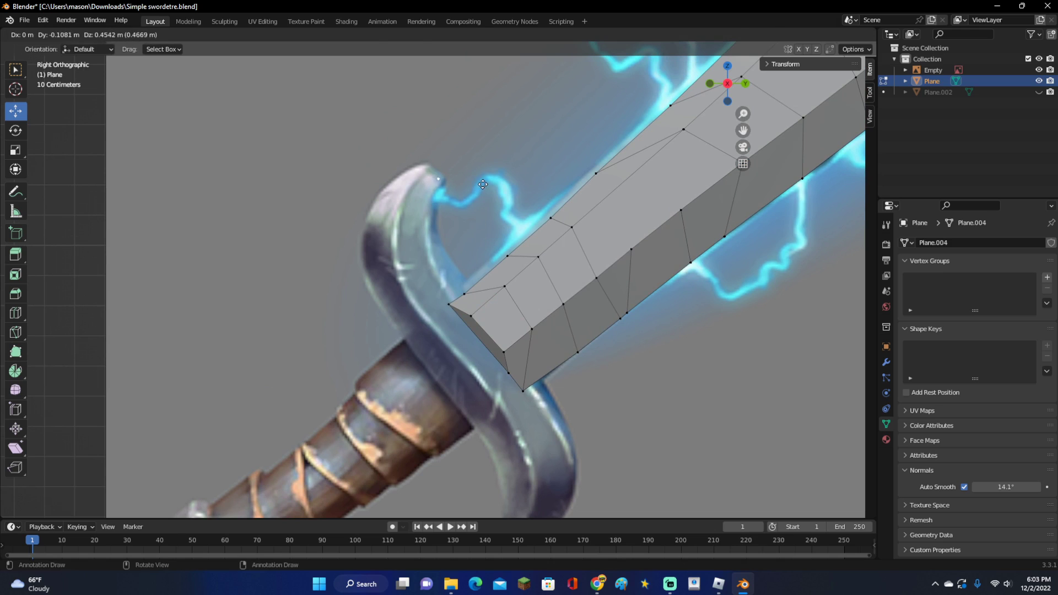
click(482, 185)
key(shift+d)
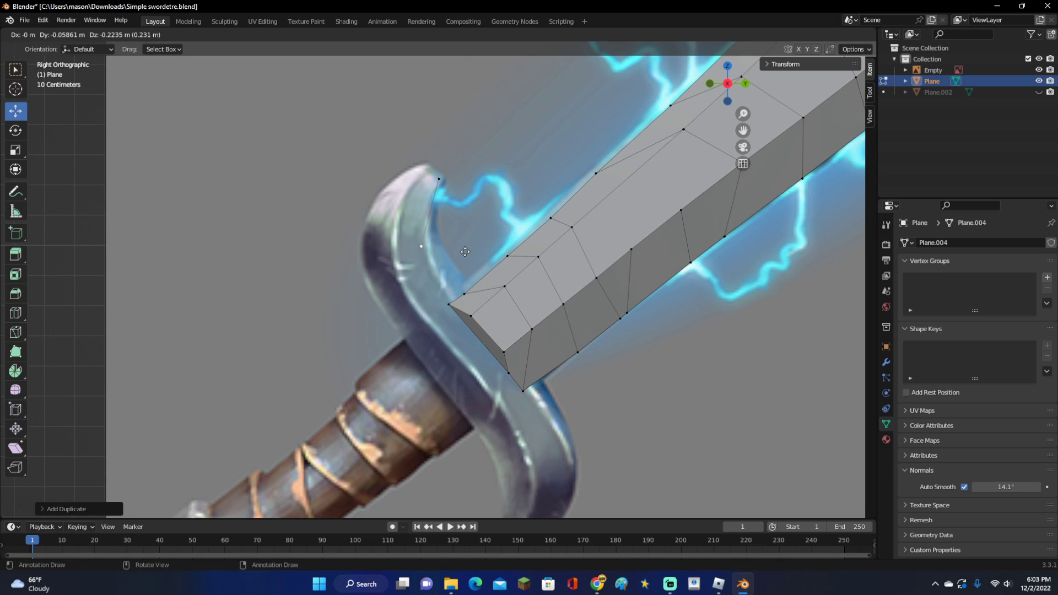
click(465, 249)
scroll(465, 249, down, 3)
key(e)
click(485, 242)
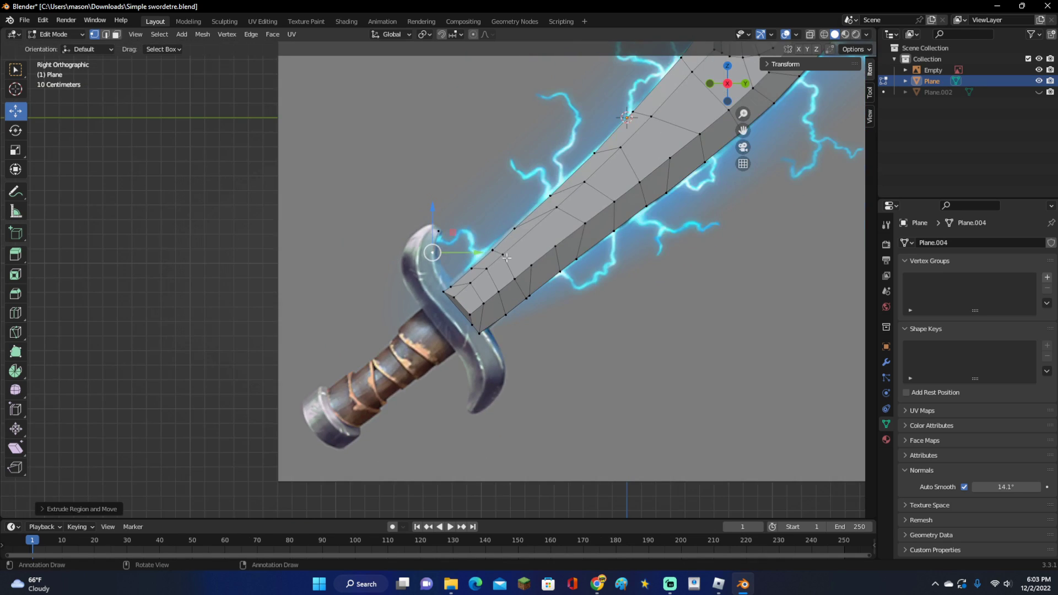
Step: Select the whole linked outline of the guard and fill it with a face
scroll(438, 280, up, 8)
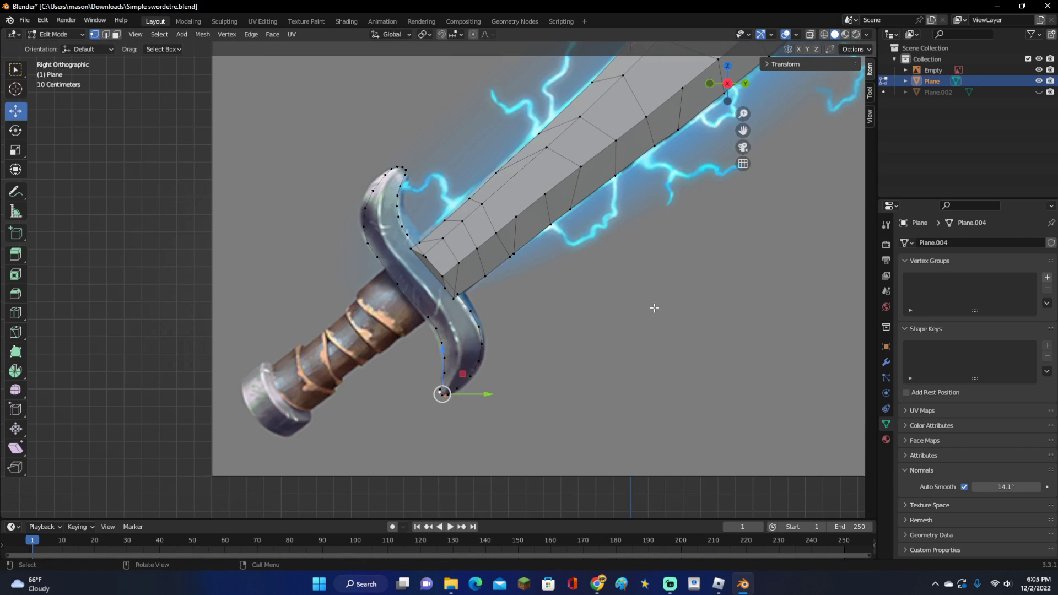
scroll(479, 282, up, 3)
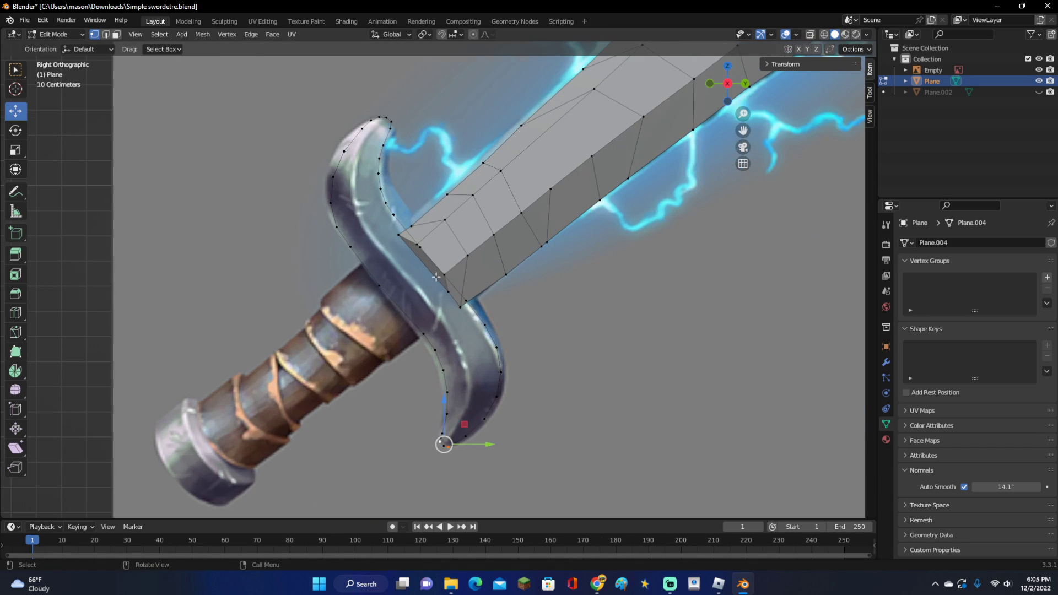
scroll(431, 233, up, 1)
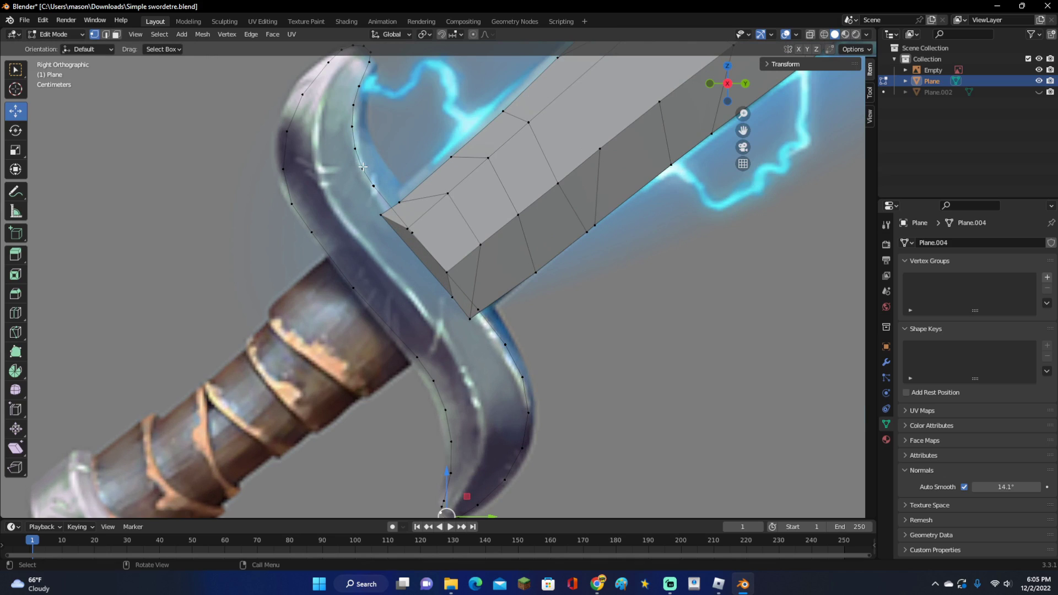
key(l)
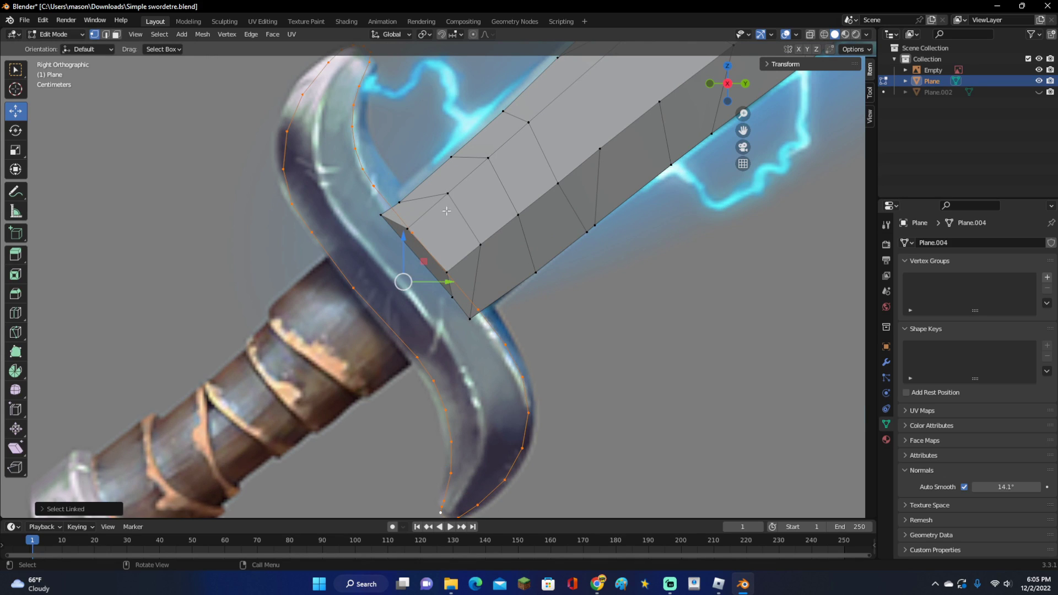
key(f)
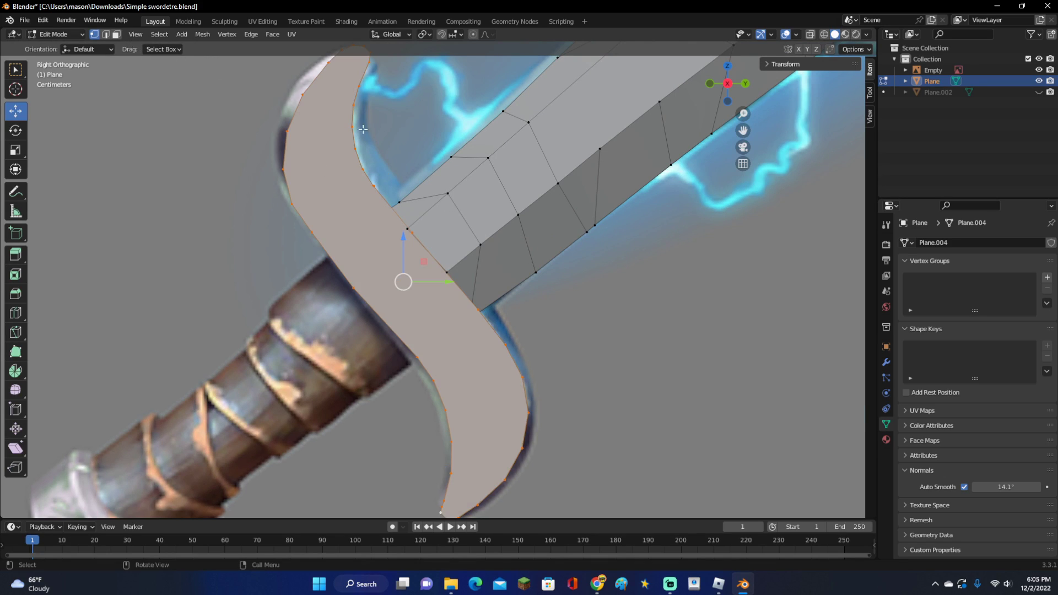
Step: Extrude the filled guard face along its normal, judging the thickness from the back view
click(117, 33)
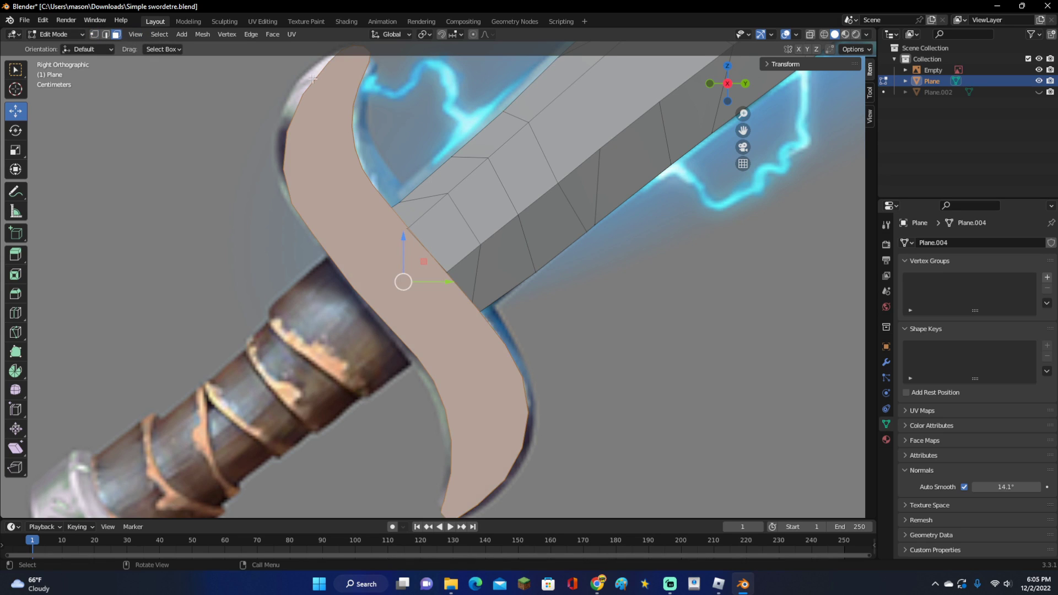
click(744, 84)
key(e)
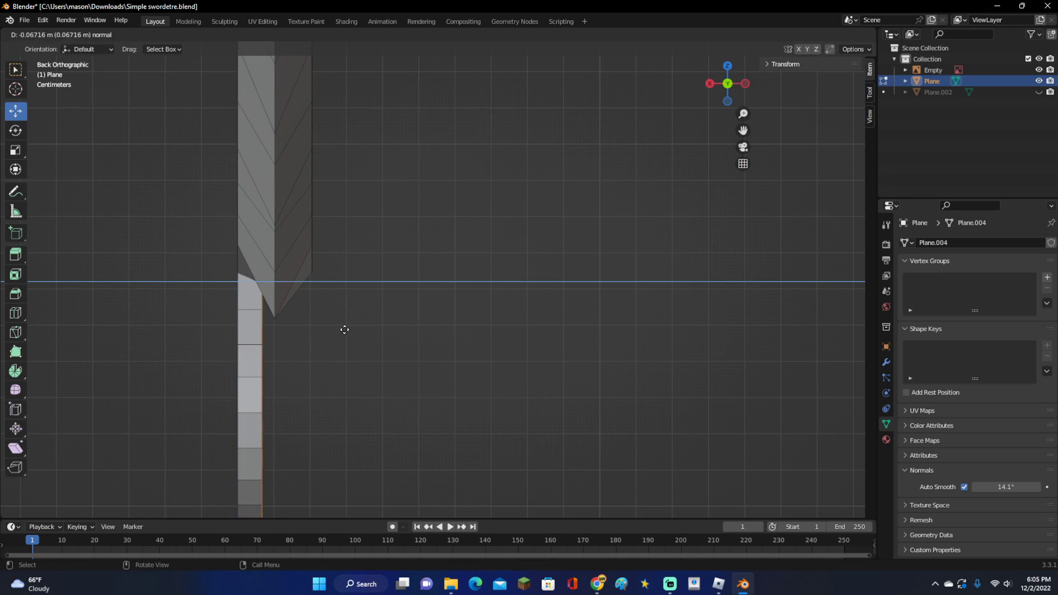
click(384, 339)
Step: Select the entire linked guard and scale it up along global X so it extends past the blade's thickness
key(l)
middle_drag(326, 333, 425, 359)
key(s)
key(x)
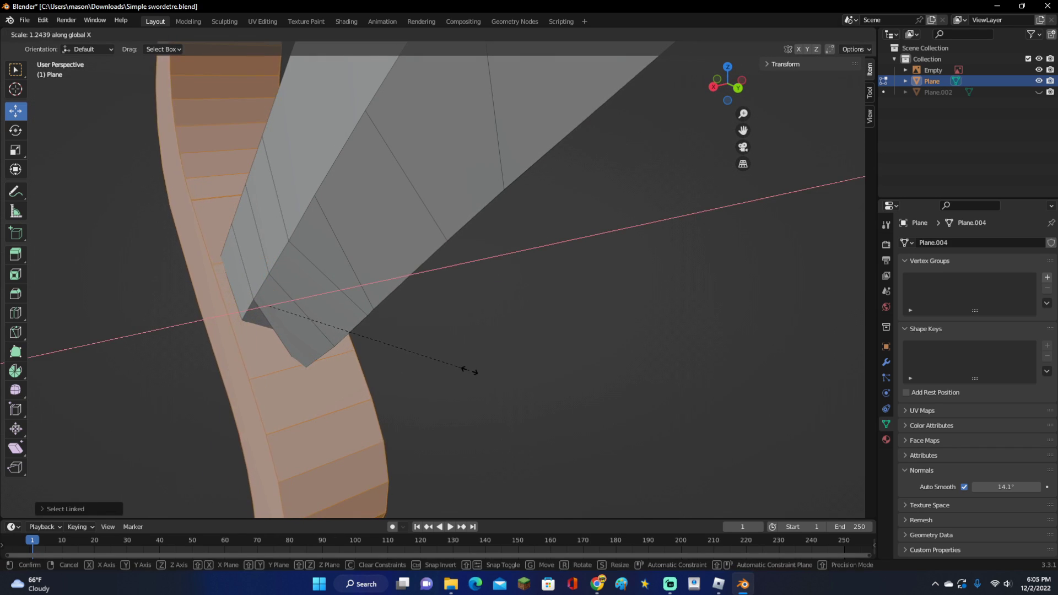
click(493, 375)
middle_drag(494, 376, 431, 329)
key(Tab)
key(Tab)
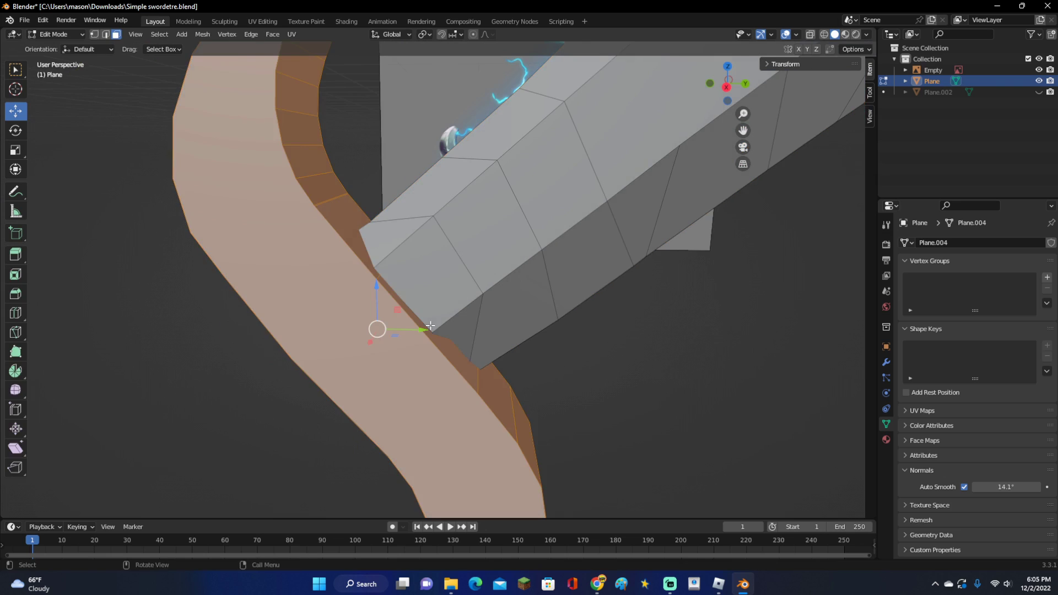
Step: Move the guard along Y away from the blade to expose the blade's base
scroll(431, 330, down, 1)
click(728, 87)
drag(454, 285, 399, 282)
scroll(481, 274, up, 5)
key(Tab)
middle_drag(480, 273, 358, 270)
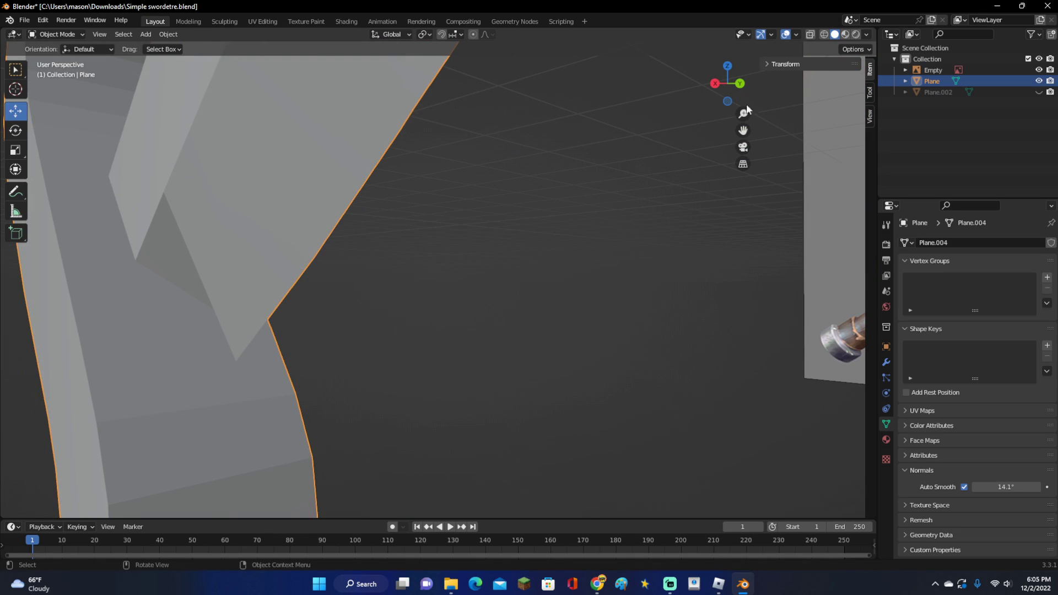
Step: Move the lower corner vertex of the blade's base about 0.061 m along Y and -0.057 m along Z
click(713, 86)
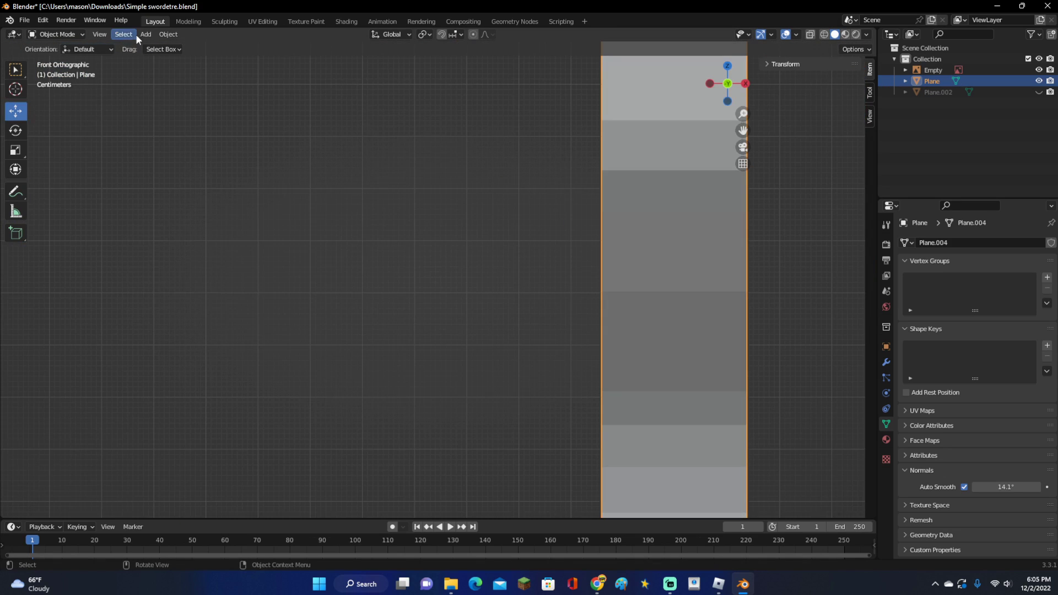
click(744, 85)
key(Tab)
scroll(441, 281, up, 2)
click(95, 36)
shift+middle_drag(496, 302, 438, 341)
click(444, 397)
key(g)
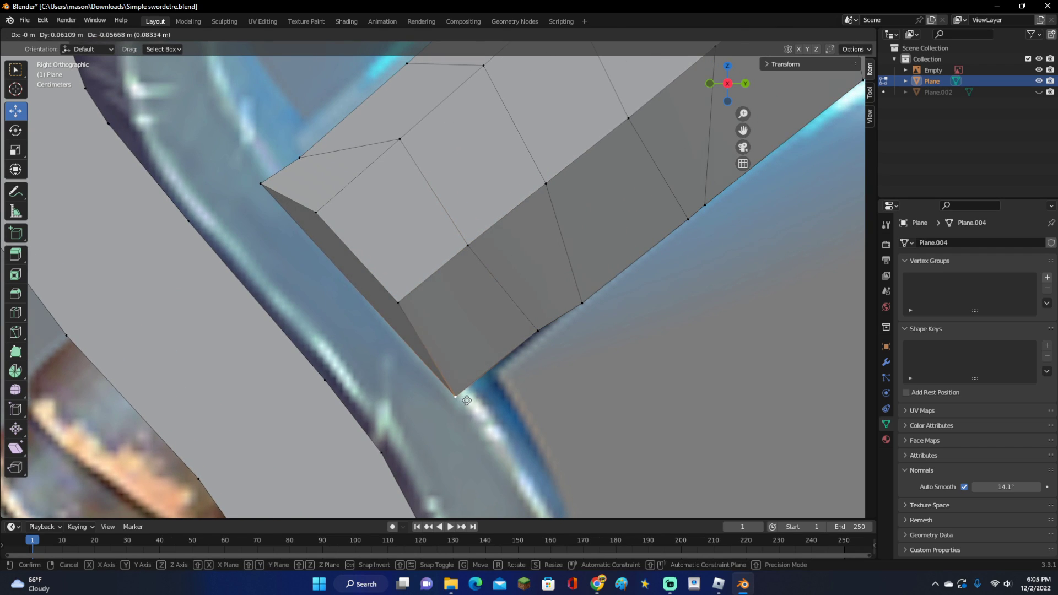
click(466, 401)
key(Tab)
middle_drag(525, 385, 474, 382)
scroll(474, 381, down, 3)
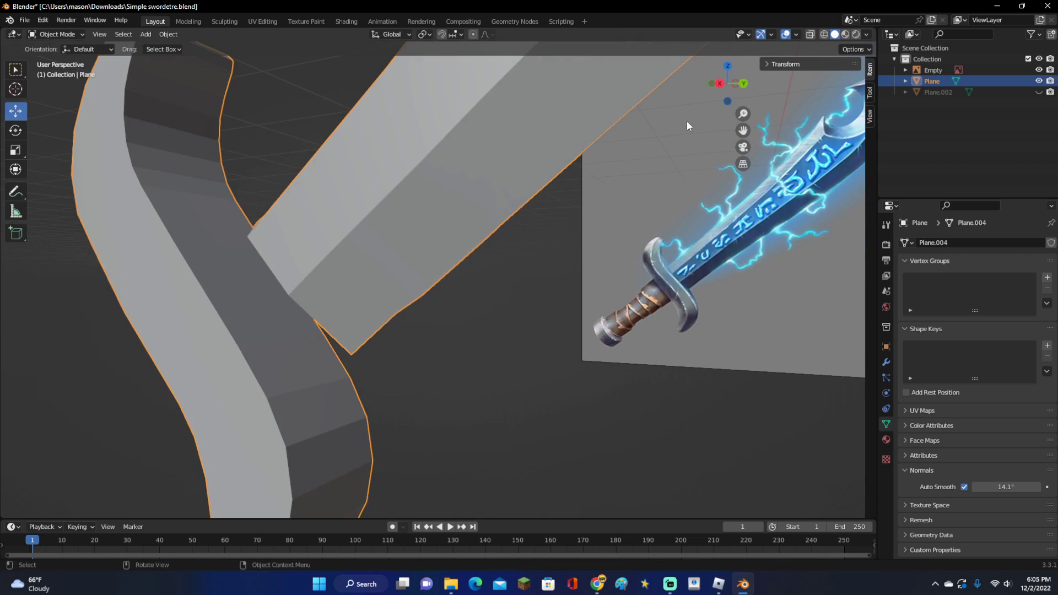
Step: Select the whole linked guard and move it back along Y against the blade's base
click(720, 83)
key(Tab)
click(324, 277)
key(l)
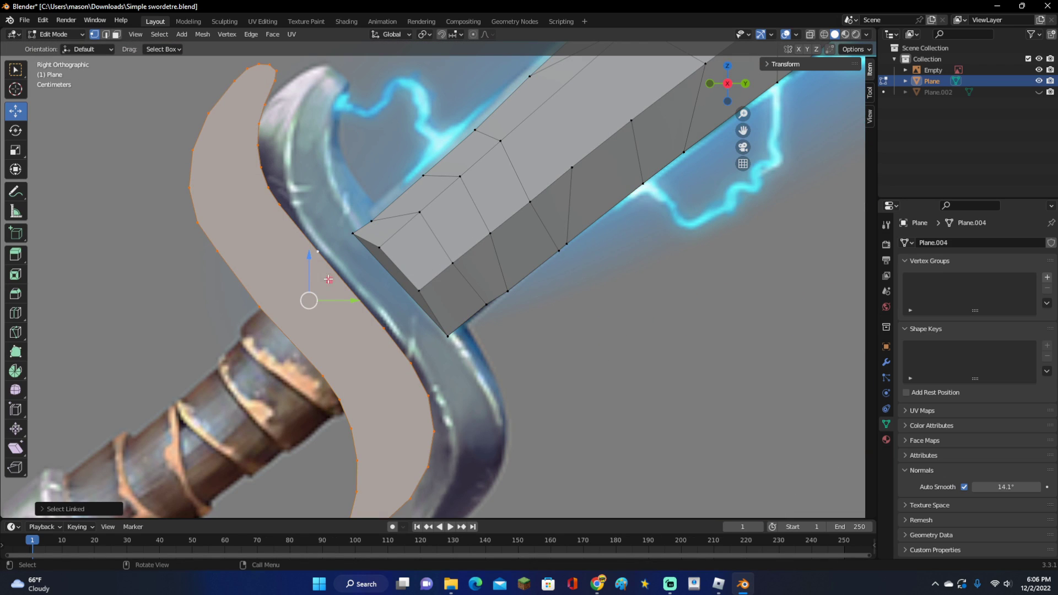
drag(348, 300, 436, 308)
click(438, 308)
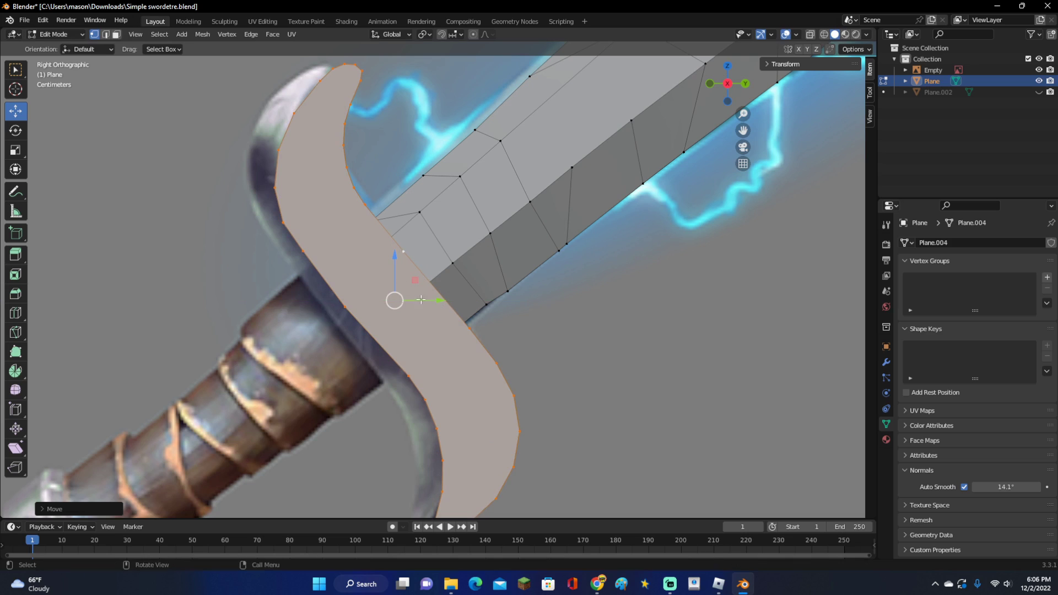
Step: Apply Shade Auto Smooth at 30° to the blade and guard in Object Mode and inspect the shading
click(116, 34)
scroll(375, 331, down, 3)
middle_drag(375, 331, 456, 365)
key(Tab)
right_click(457, 366)
click(456, 365)
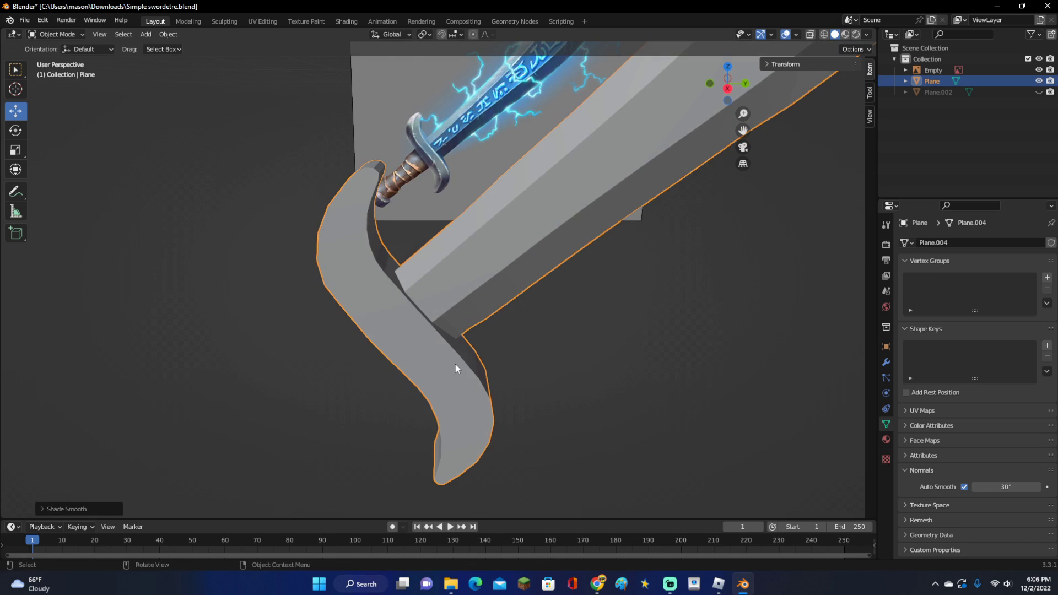
middle_drag(540, 317, 606, 125)
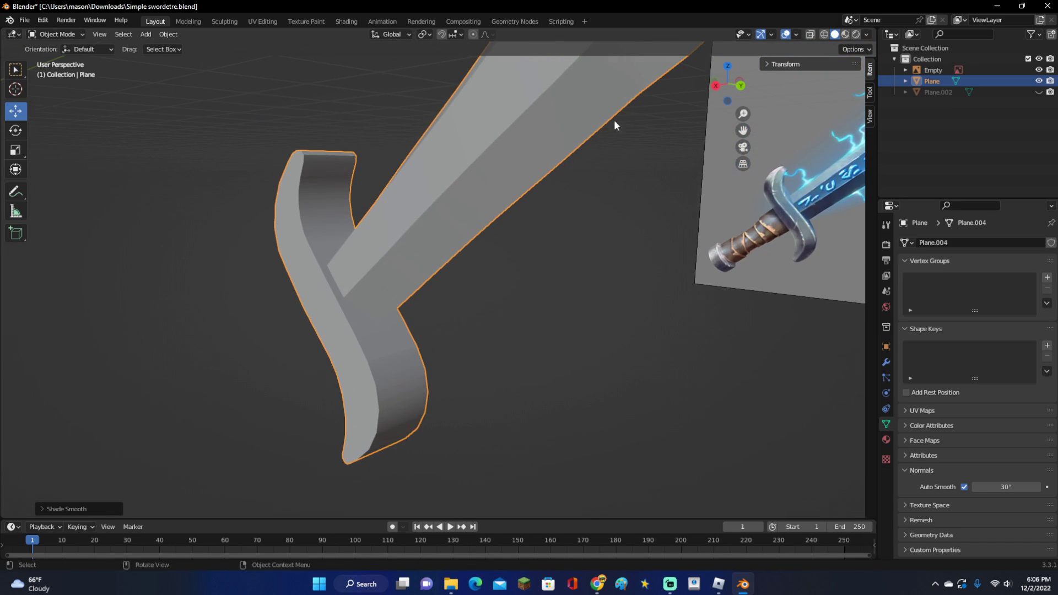
Step: Try insetting the guard's front face and extruding the inset area
key(Tab)
middle_drag(533, 205, 517, 269)
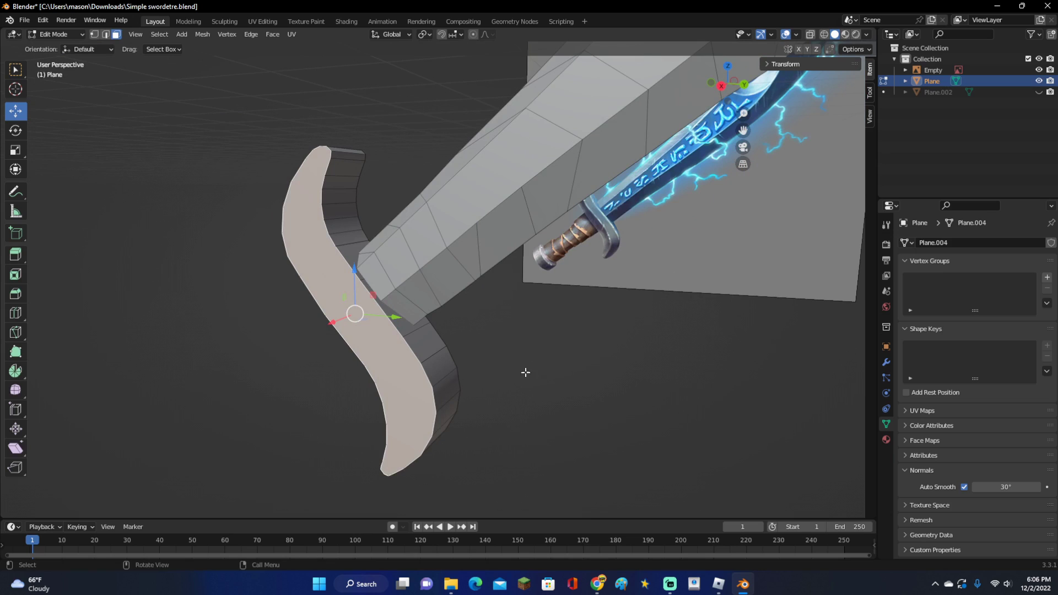
key(i)
click(570, 366)
key(e)
click(576, 366)
key(Tab)
middle_drag(576, 366, 395, 363)
key(Tab)
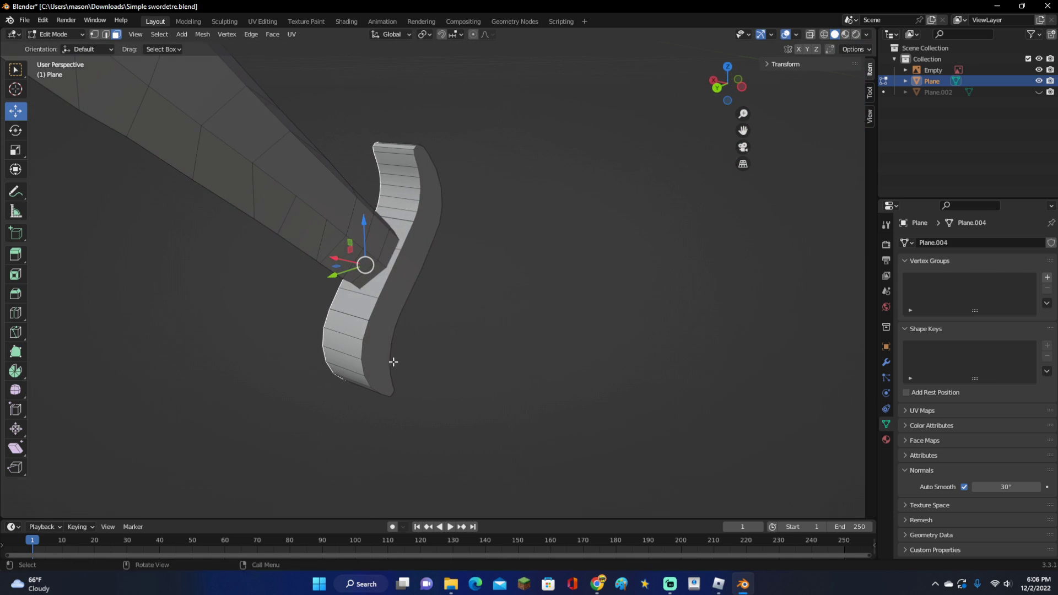
Step: Try different inset thicknesses on the guard's flat faces and undo the last inset
middle_drag(378, 323, 656, 355)
key(i)
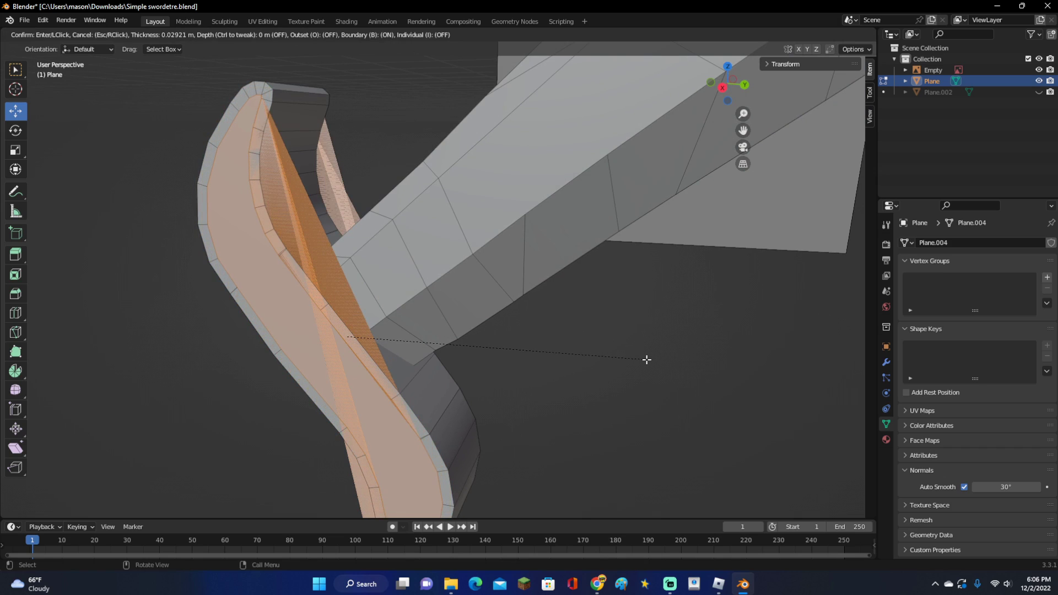
click(645, 361)
scroll(406, 231, down, 3)
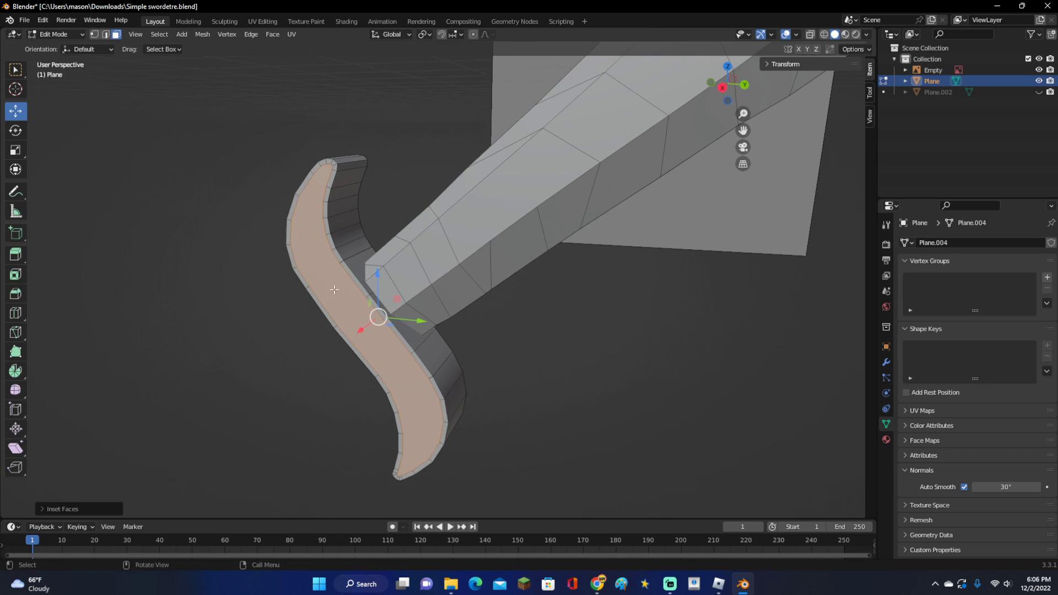
middle_drag(478, 294, 637, 342)
key(i)
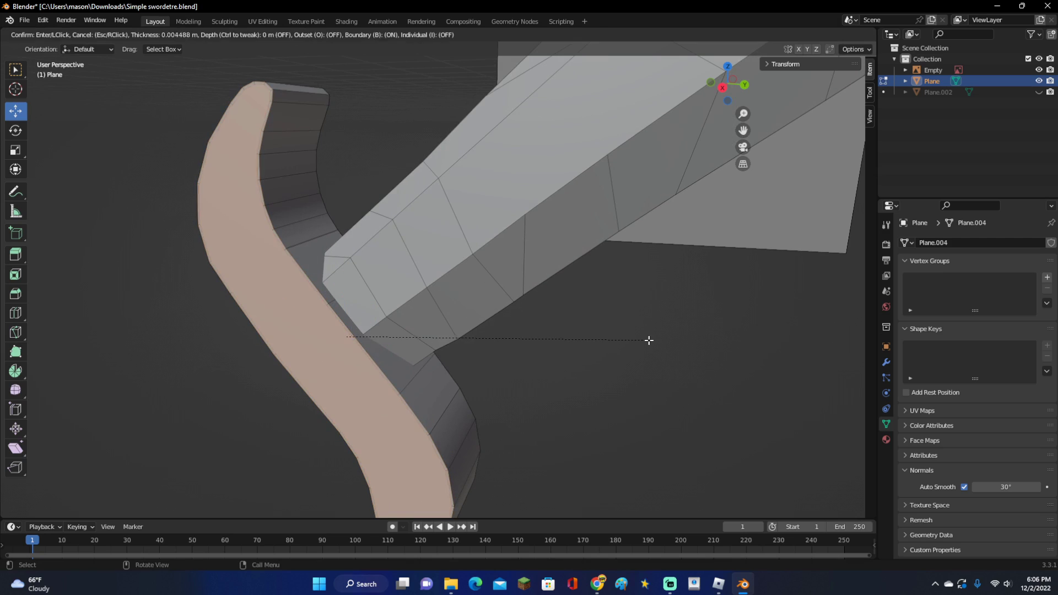
click(632, 339)
key(ctrl+z)
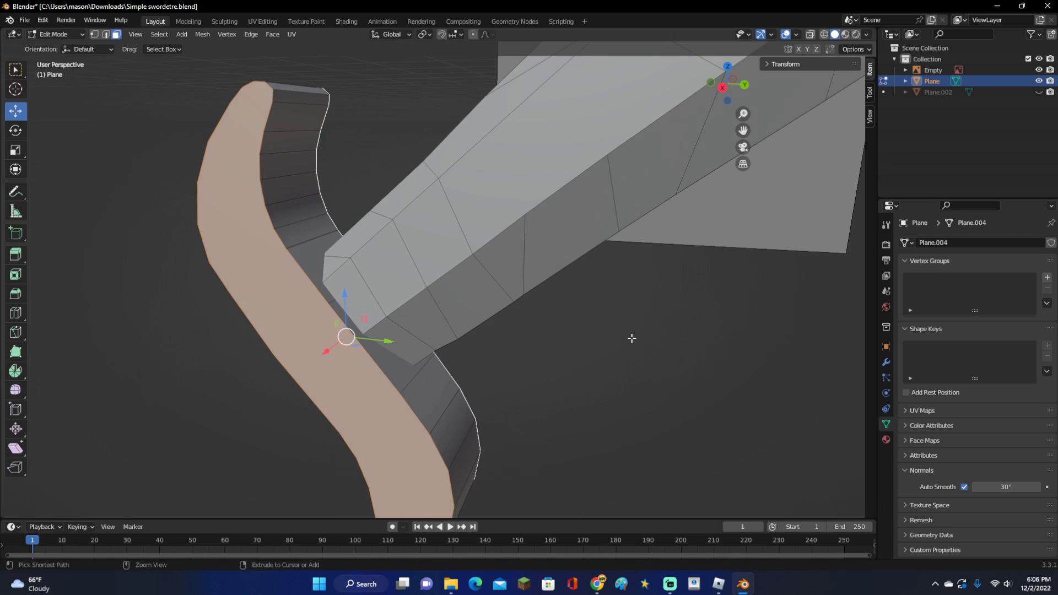
Step: Inset the guard's flat faces by about 0.019 m and extrude the inset faces along their normals
key(i)
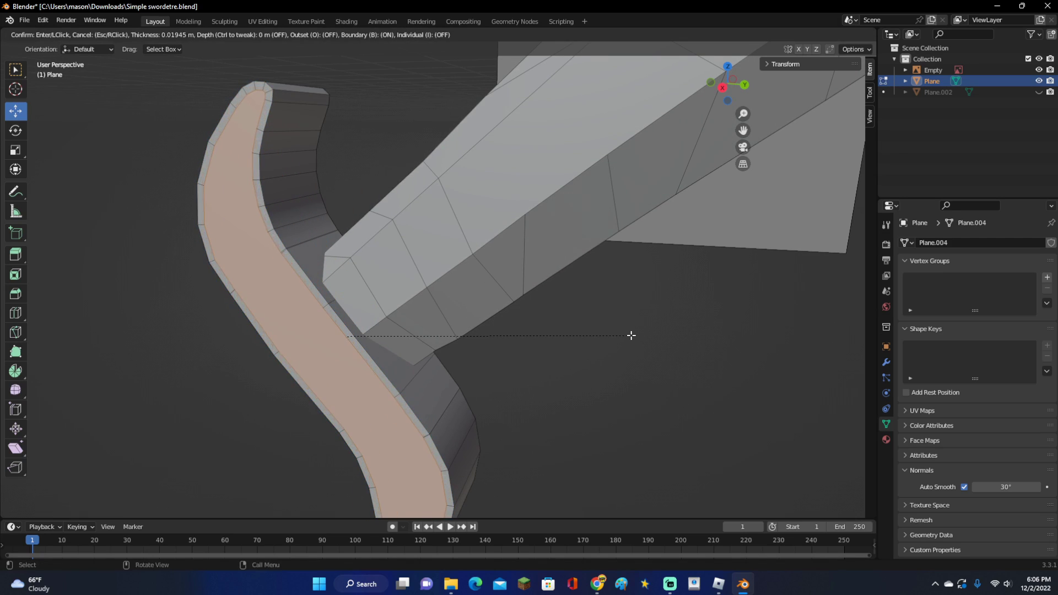
click(631, 335)
middle_drag(630, 332, 690, 348)
scroll(692, 348, up, 2)
key(alt+e)
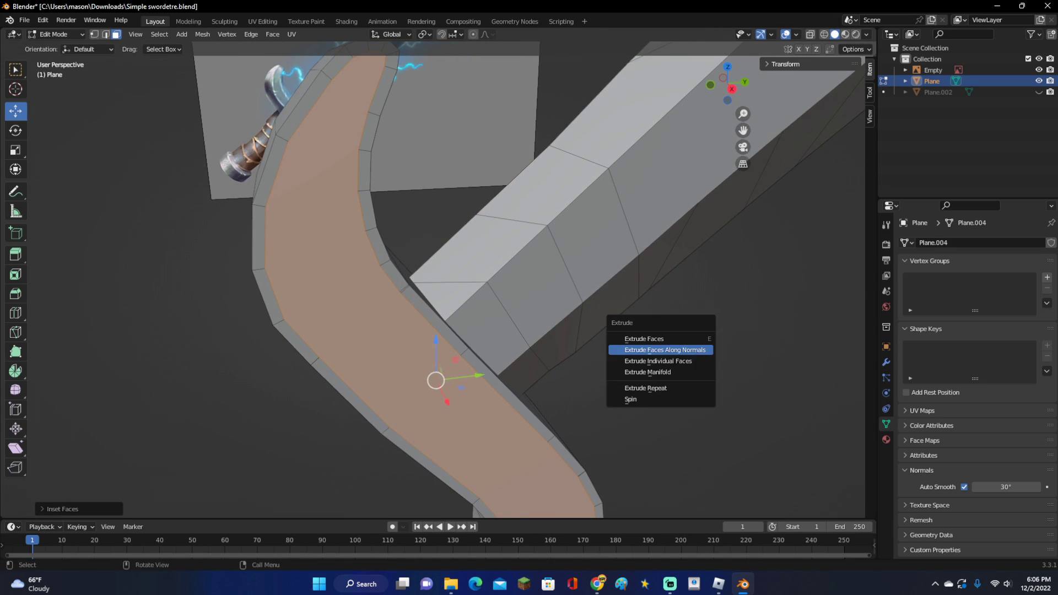
click(694, 349)
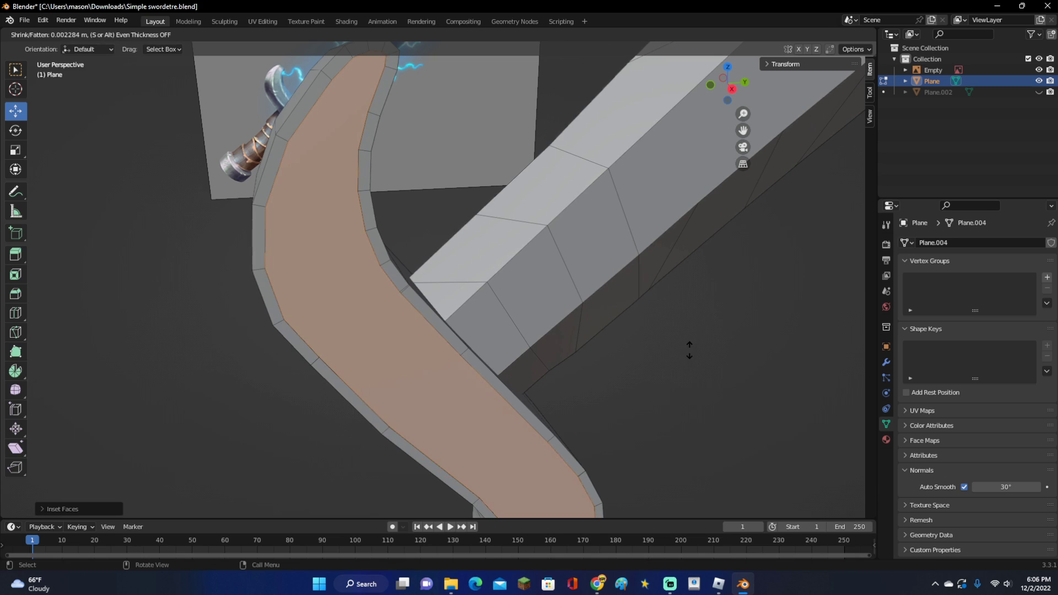
click(685, 350)
key(Tab)
middle_drag(685, 350, 616, 339)
scroll(616, 339, down, 2)
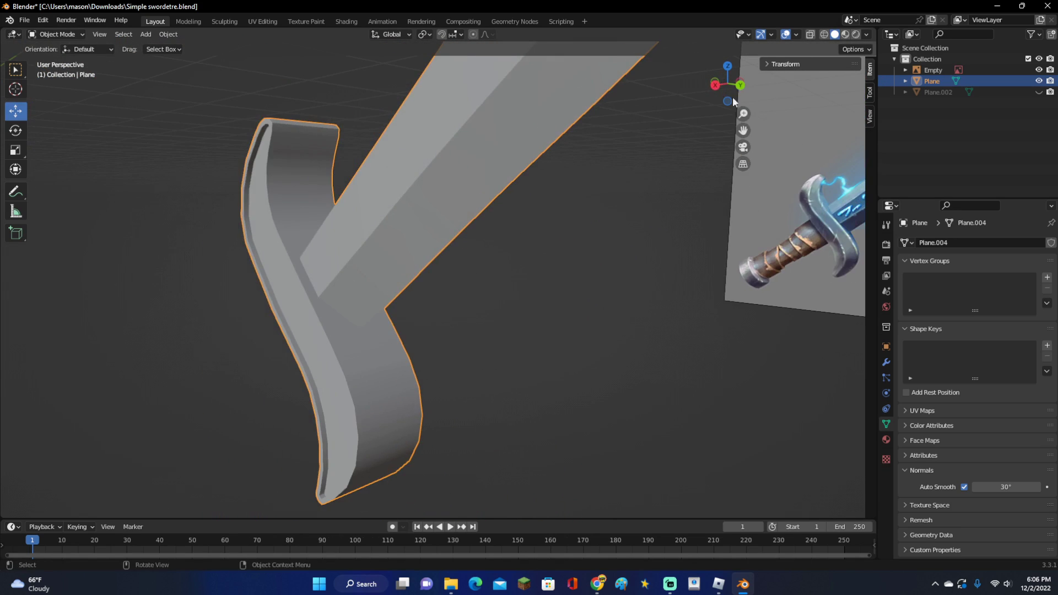
Step: Add a cylinder to the sword mesh in Edit Mode, shrink it and move it onto the reference handle
click(712, 86)
key(Tab)
scroll(639, 179, up, 4)
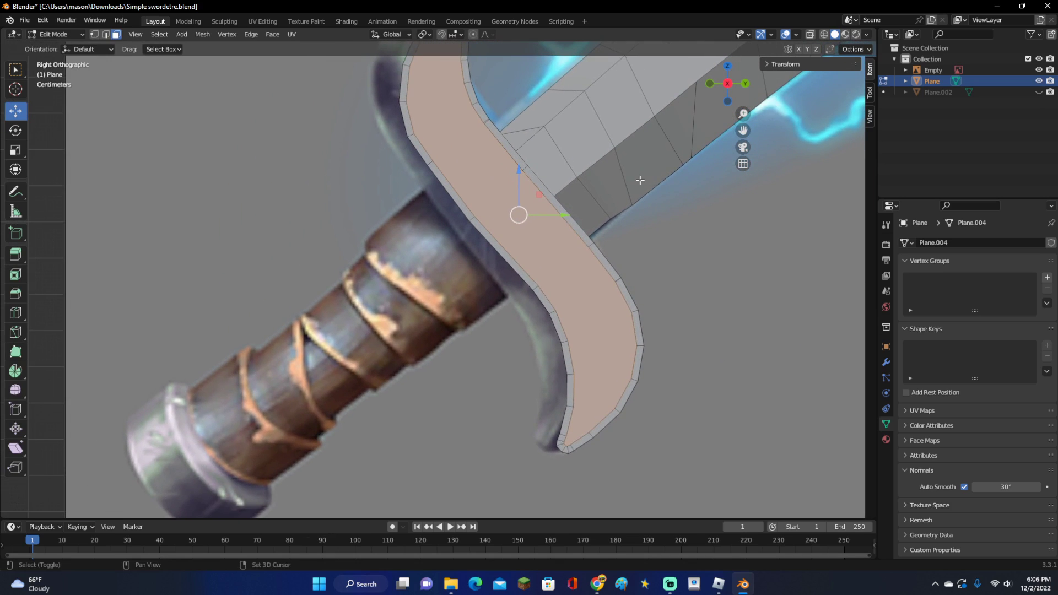
key(shift+a)
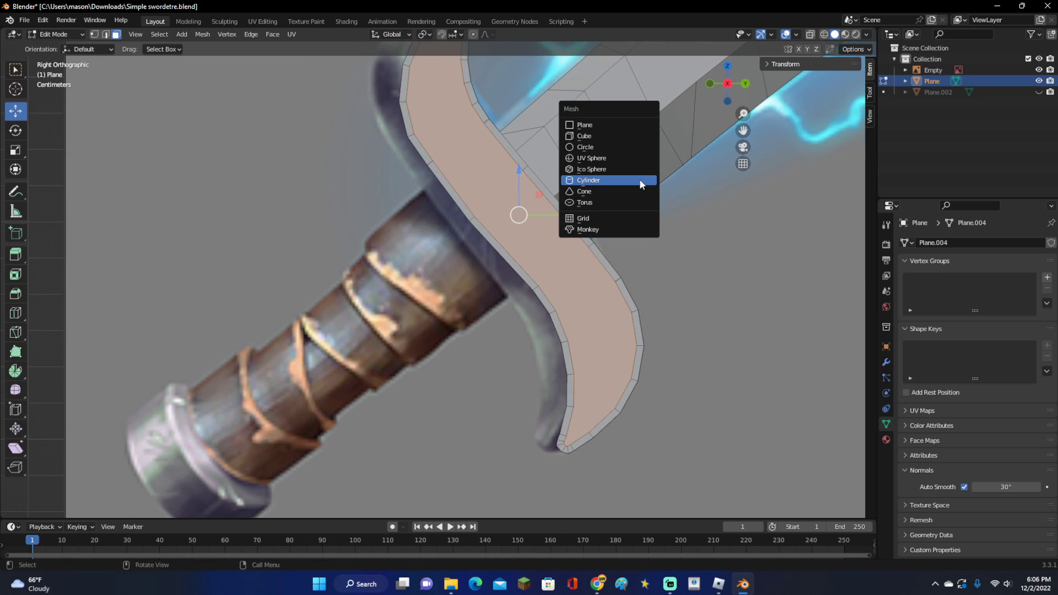
click(606, 181)
scroll(605, 182, down, 7)
key(s)
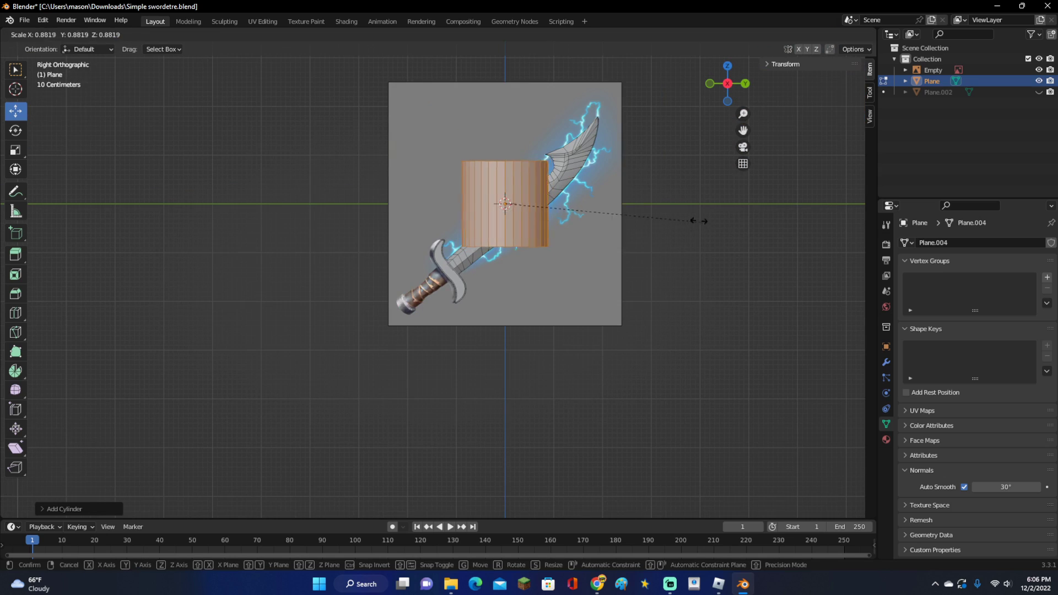
click(534, 183)
key(g)
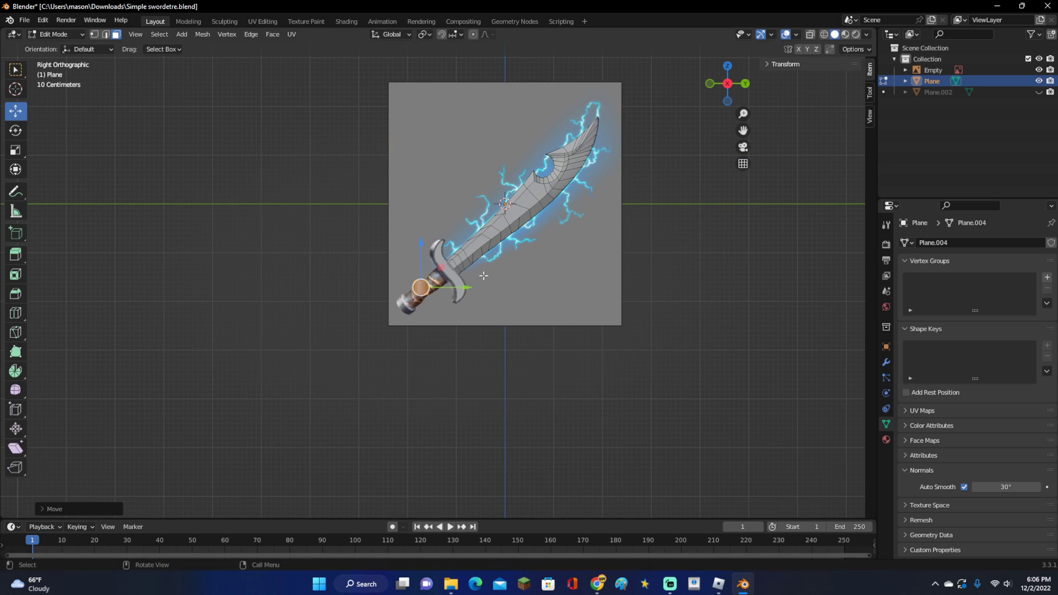
click(480, 274)
Step: Scale, rotate and move the cylinder so it follows the handle's slant and butts against the guard
scroll(553, 287, up, 5)
scroll(553, 287, up, 1)
key(s)
click(512, 294)
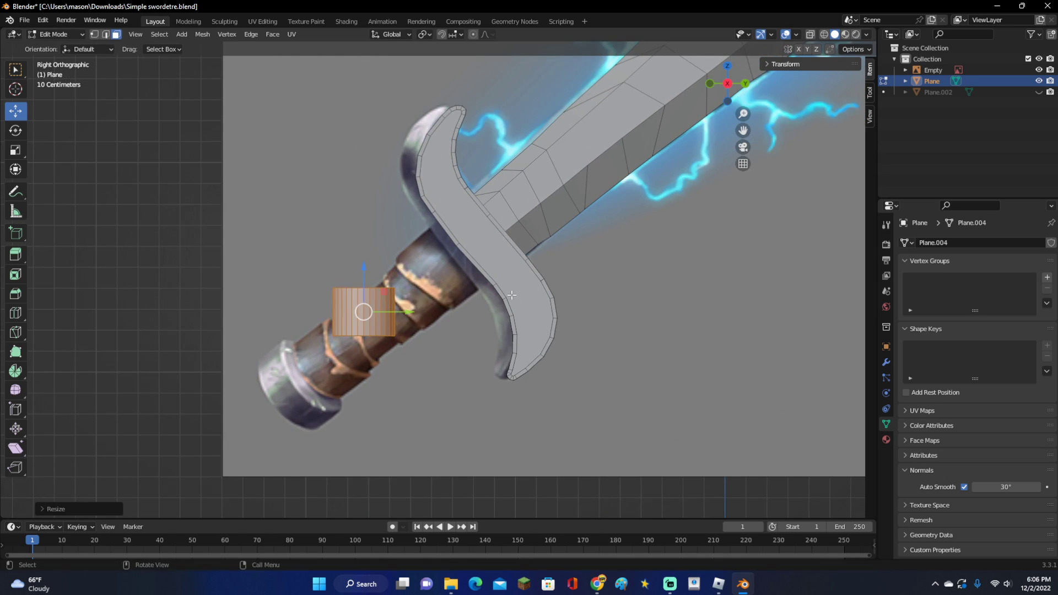
scroll(543, 297, up, 2)
key(s)
click(539, 374)
key(r)
click(485, 364)
scroll(479, 358, up, 1)
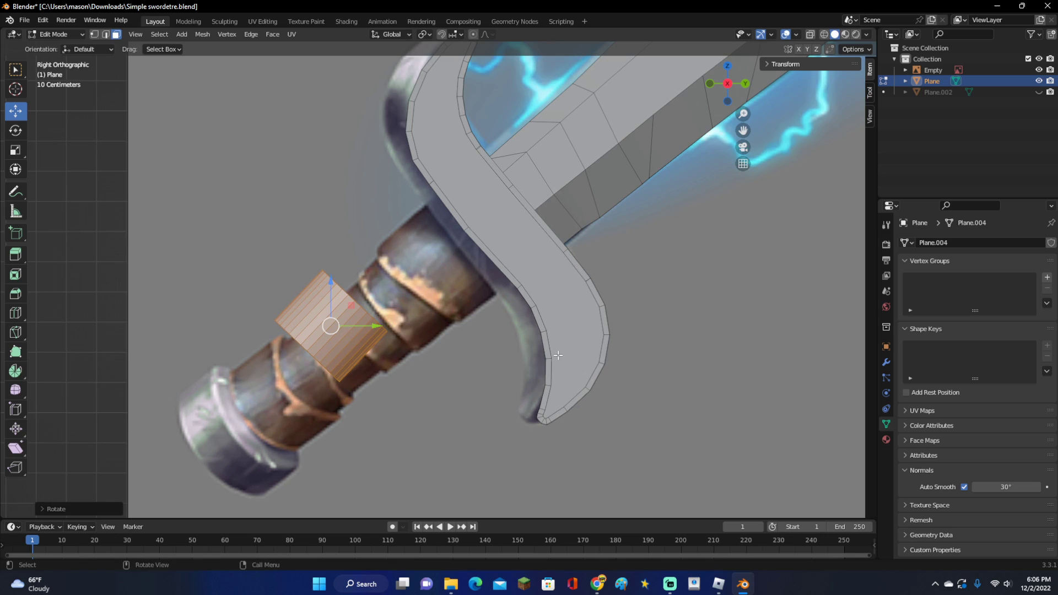
key(g)
click(674, 289)
key(r)
click(695, 333)
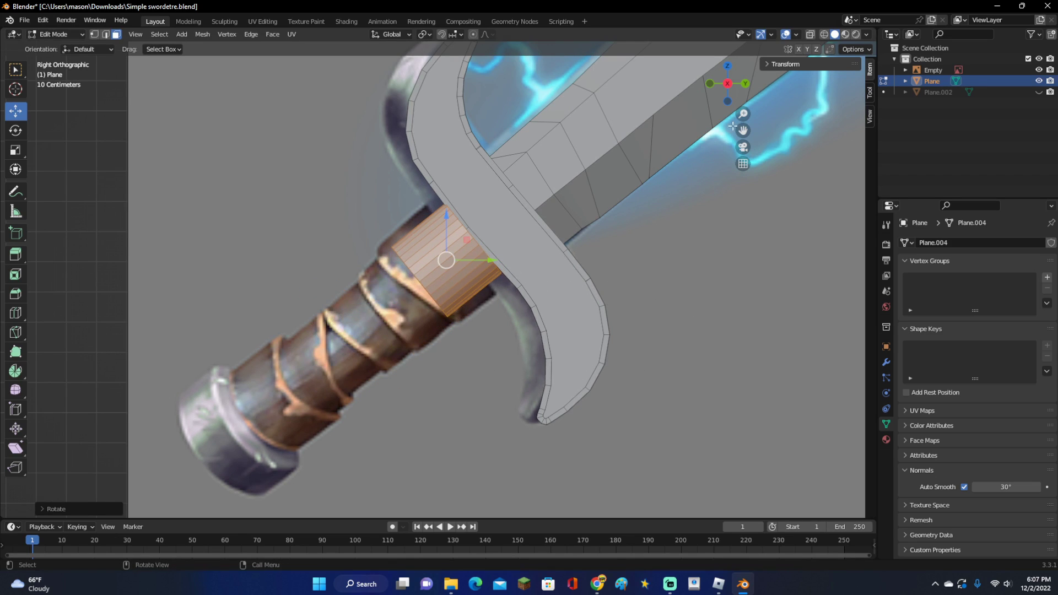
Step: Center the handle cylinder on the guard's thickness and resize it to fit within the guard's width
click(710, 83)
drag(649, 259, 618, 259)
key(s)
click(695, 243)
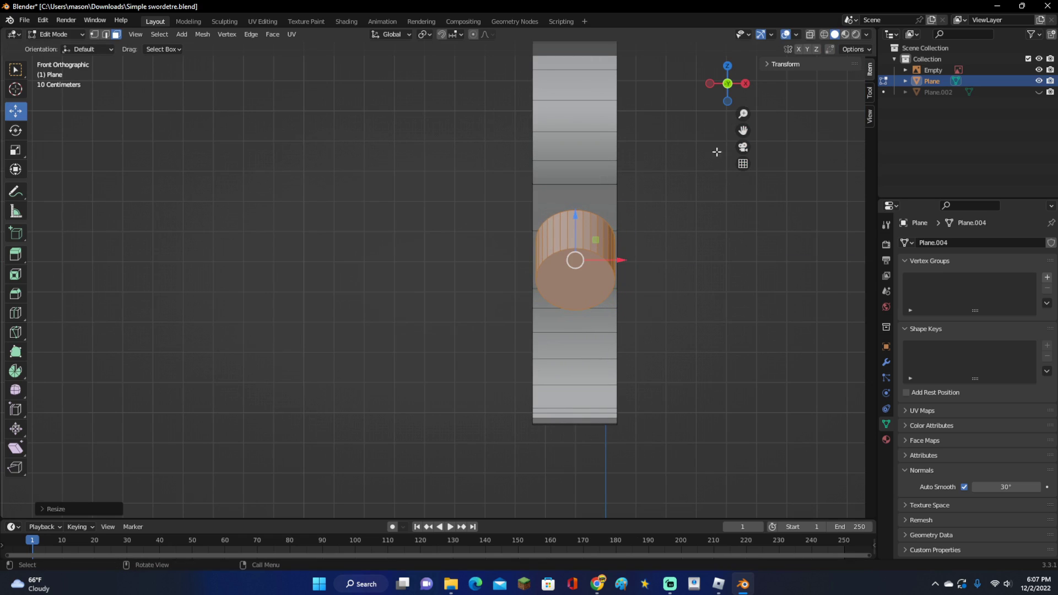
click(745, 83)
key(g)
click(546, 238)
key(s)
click(544, 239)
key(g)
click(542, 237)
middle_drag(543, 237, 604, 240)
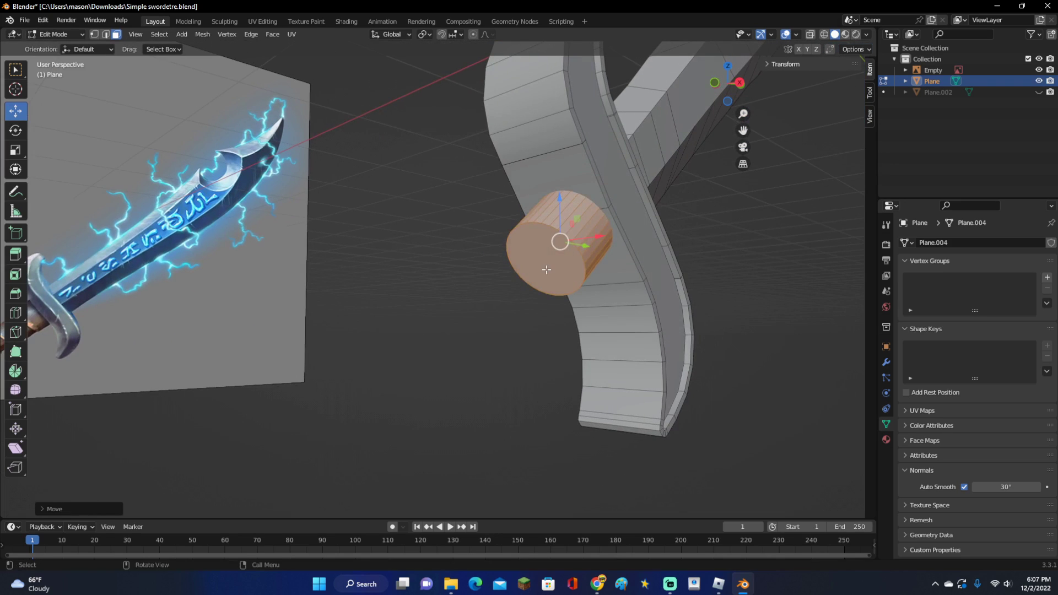
Step: Try stretching the cylinder's end face along the reference handle toward the pommel
click(560, 256)
click(736, 83)
key(g)
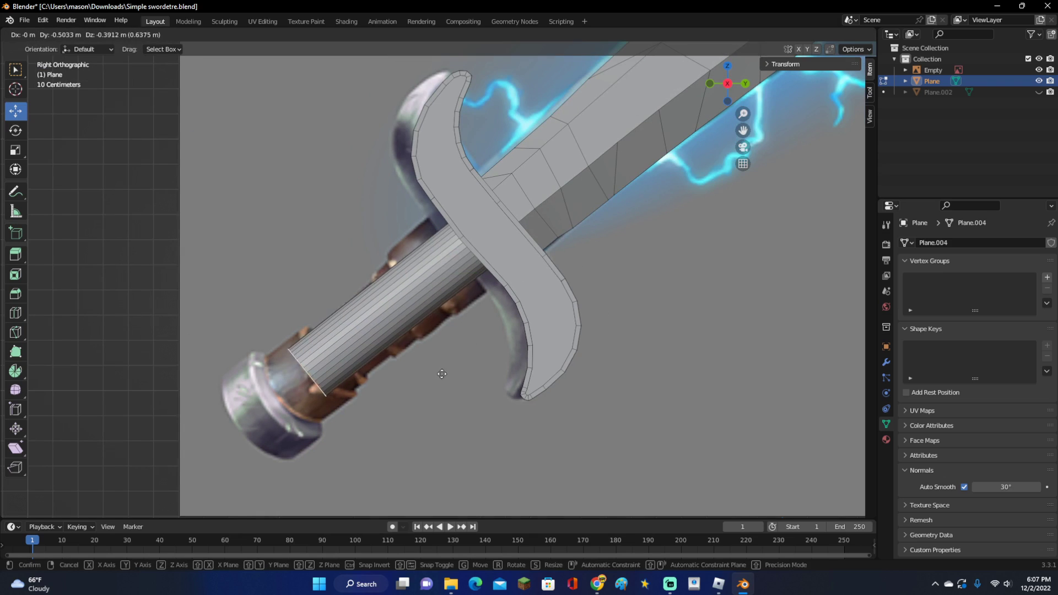
right_click(423, 396)
scroll(472, 359, down, 2)
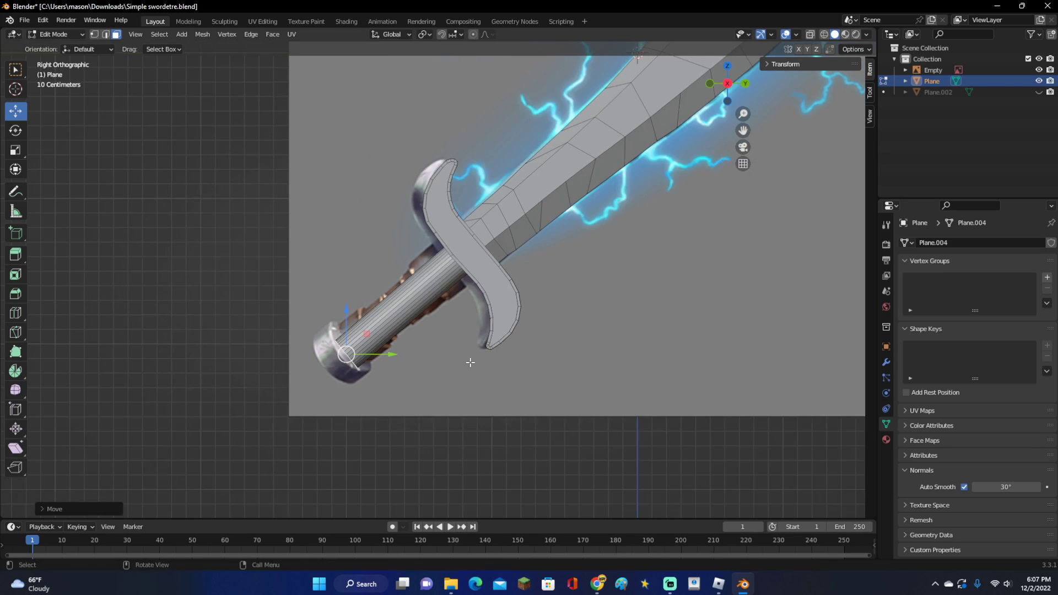
scroll(472, 359, up, 5)
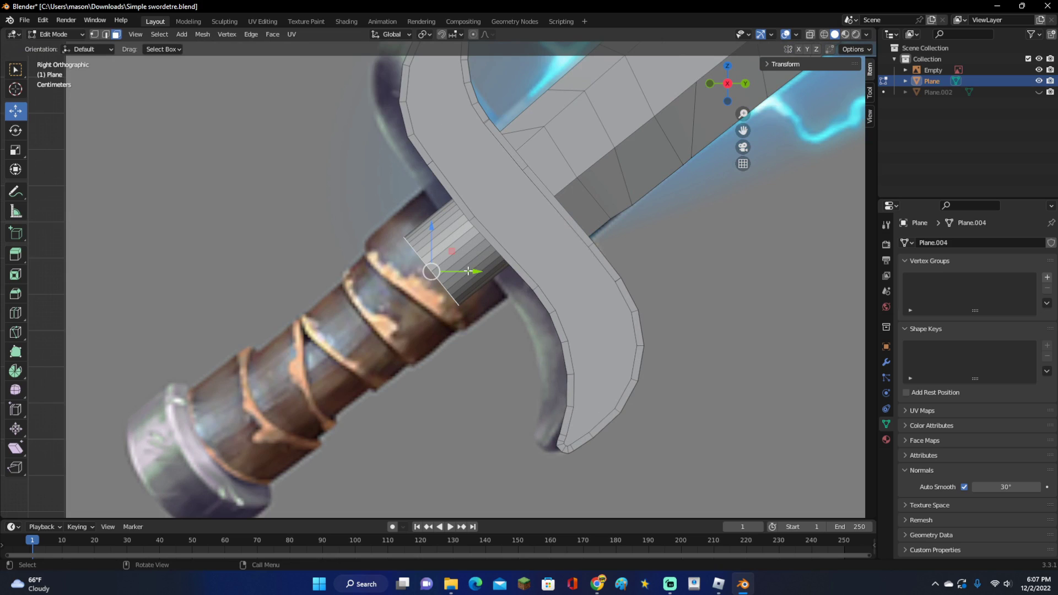
Step: Duplicate the whole handle cylinder and scale, rotate and move the copy into place as the second grip segment
key(ctrl+l)
scroll(525, 259, up, 1)
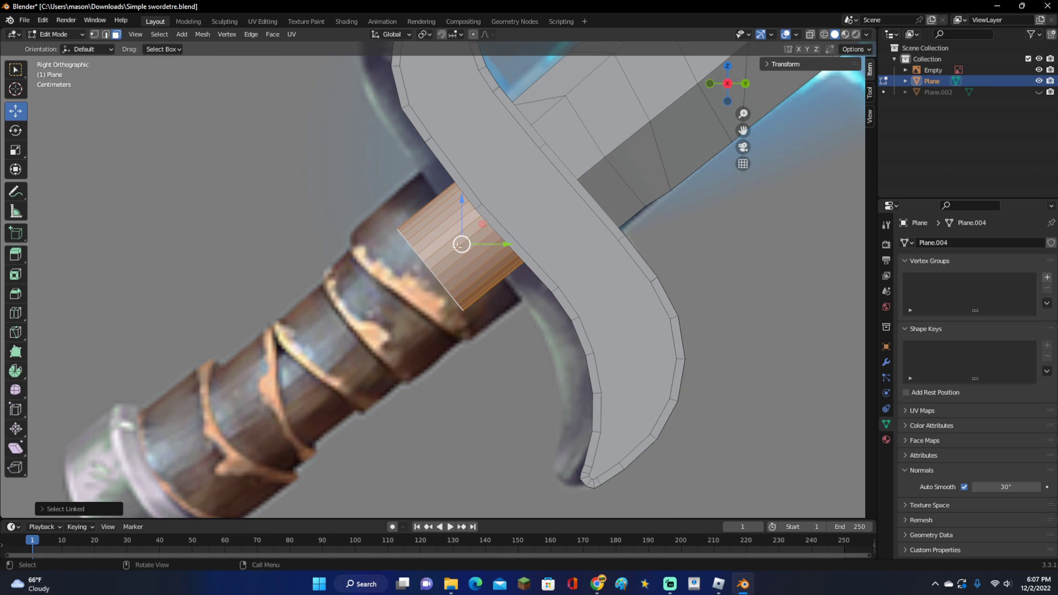
key(shift+d)
right_click(551, 212)
key(s)
click(560, 223)
key(g)
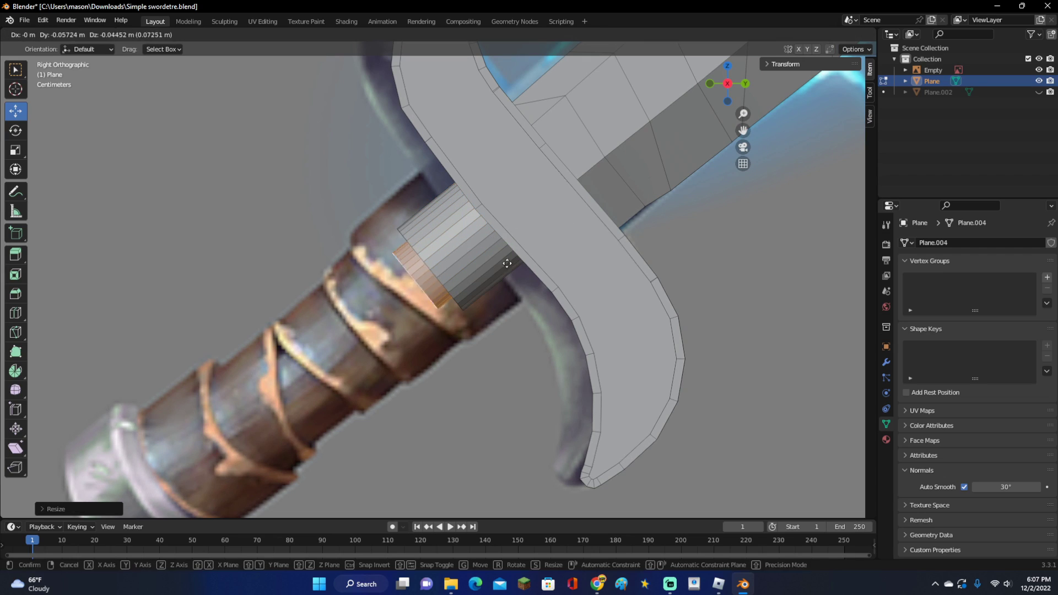
click(501, 279)
key(s)
click(522, 293)
key(r)
click(525, 304)
key(g)
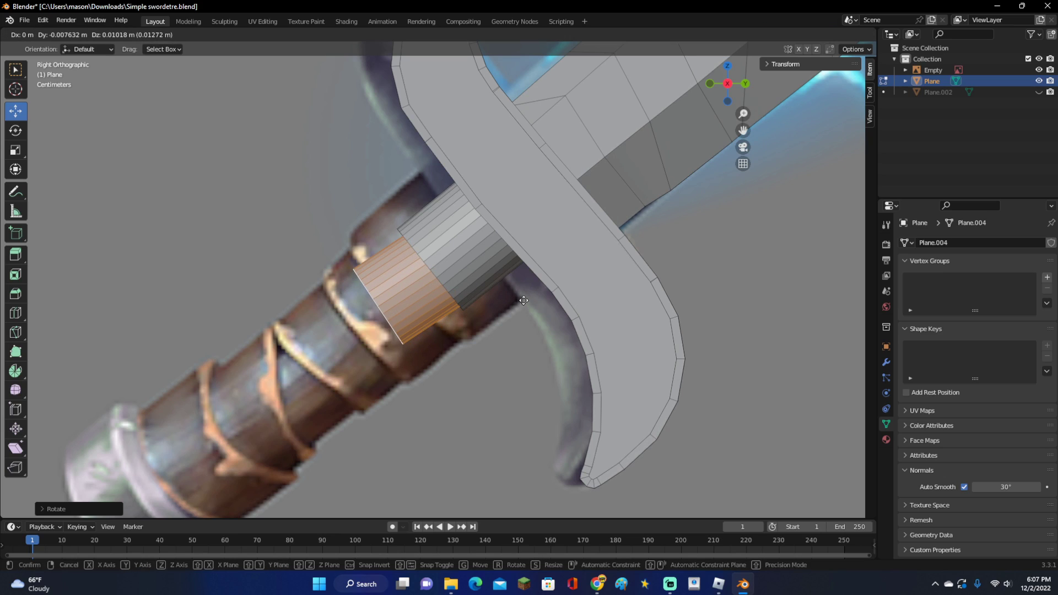
click(523, 301)
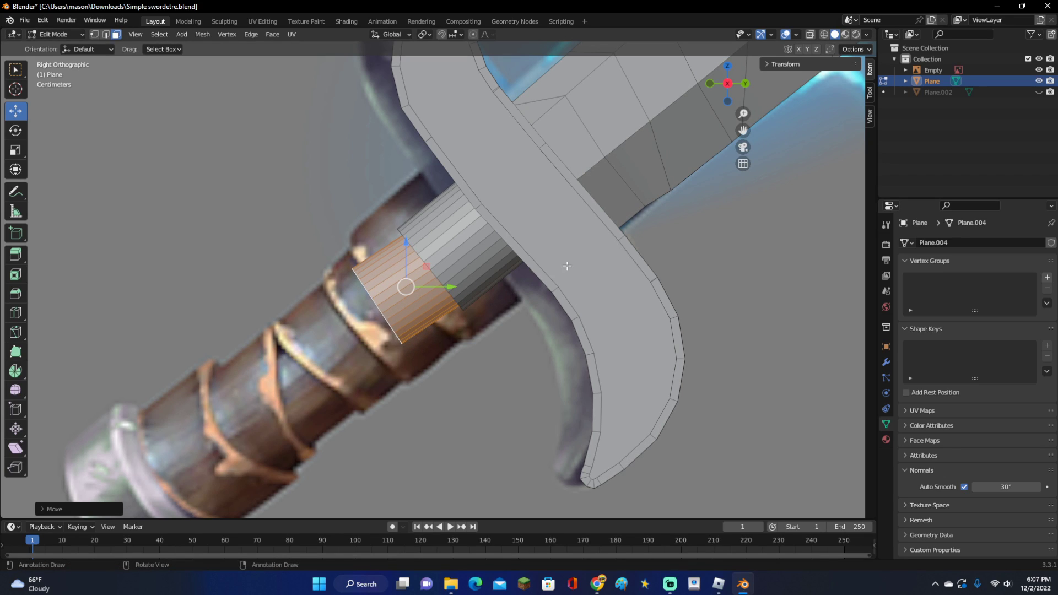
Step: Continue the grip down to the pommel with more duplicated segments, scaling, rotating and aligning each along the reference handle
key(g)
click(514, 300)
key(s)
click(488, 304)
key(r)
click(495, 286)
key(g)
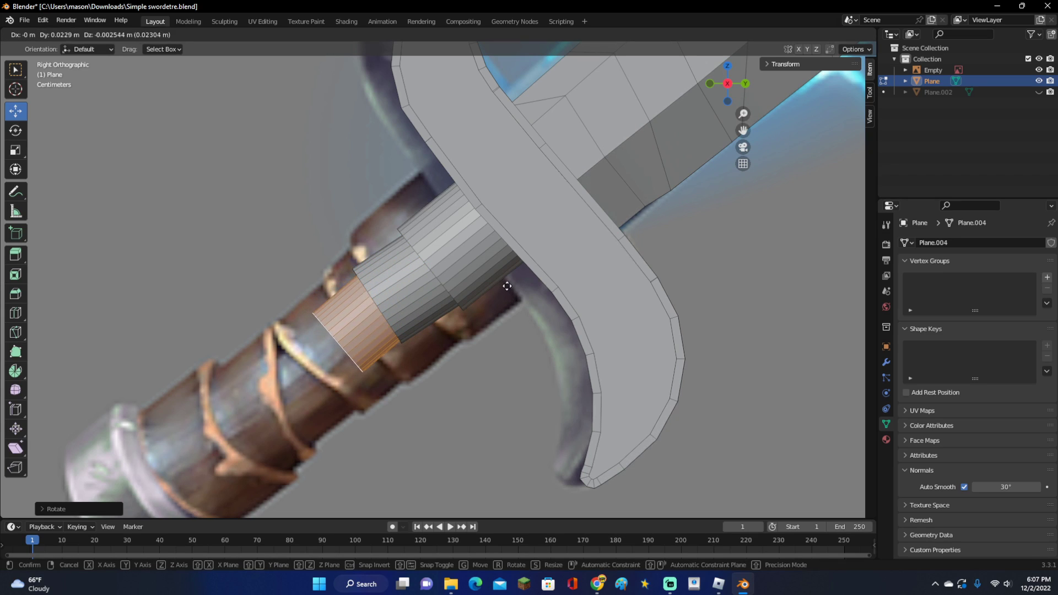
click(509, 284)
key(s)
click(510, 285)
key(g)
click(508, 288)
scroll(508, 292, down, 2)
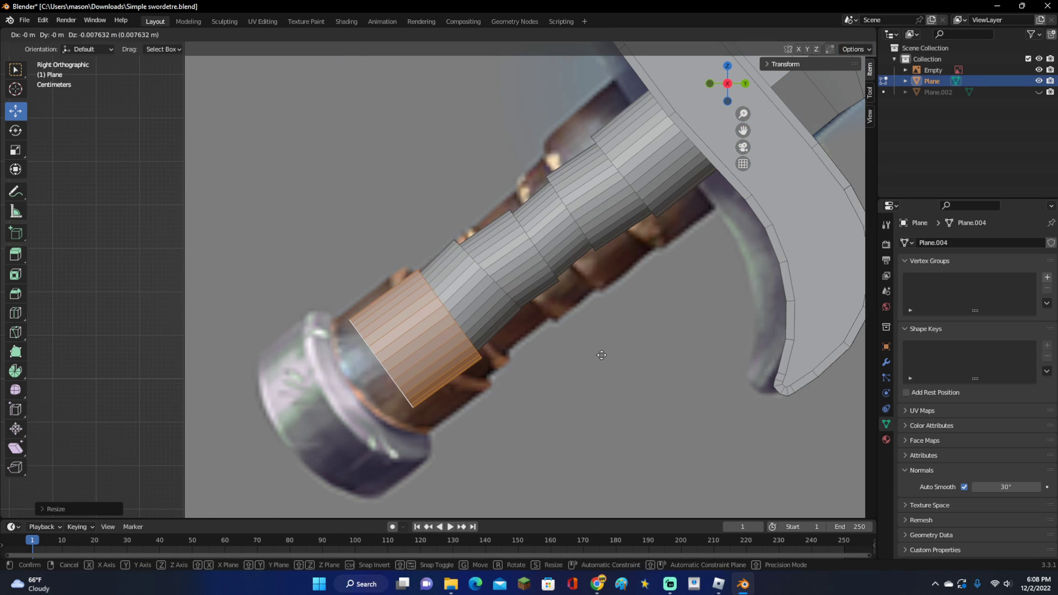
click(597, 357)
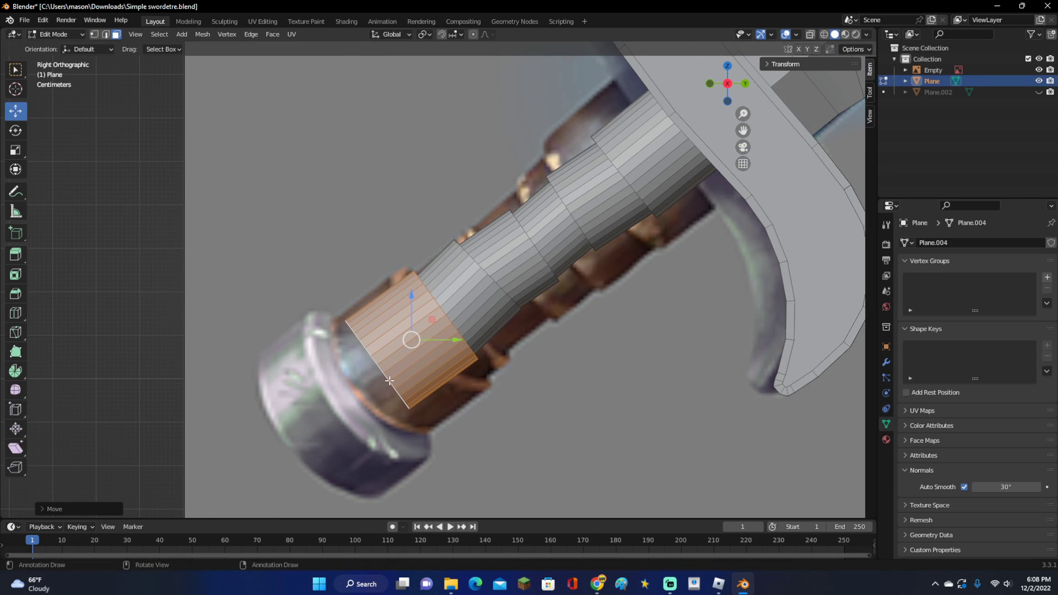
Step: Duplicate the last grip segment's end face, then enlarge and position the copy as the start of the pommel
middle_drag(389, 383, 445, 354)
click(520, 332)
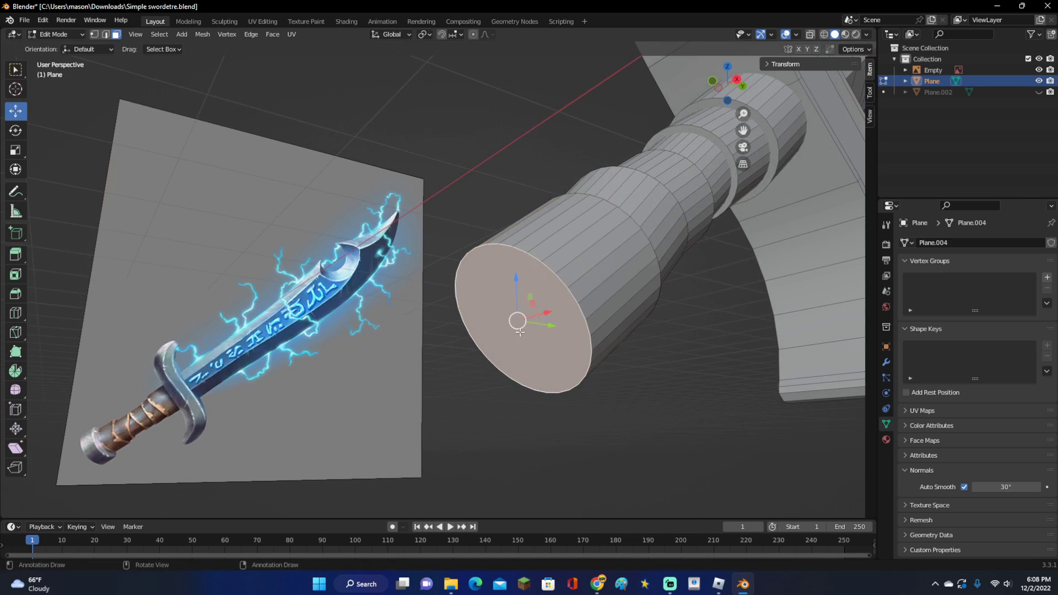
click(736, 81)
key(shift+d)
key(s)
click(582, 290)
key(g)
click(608, 278)
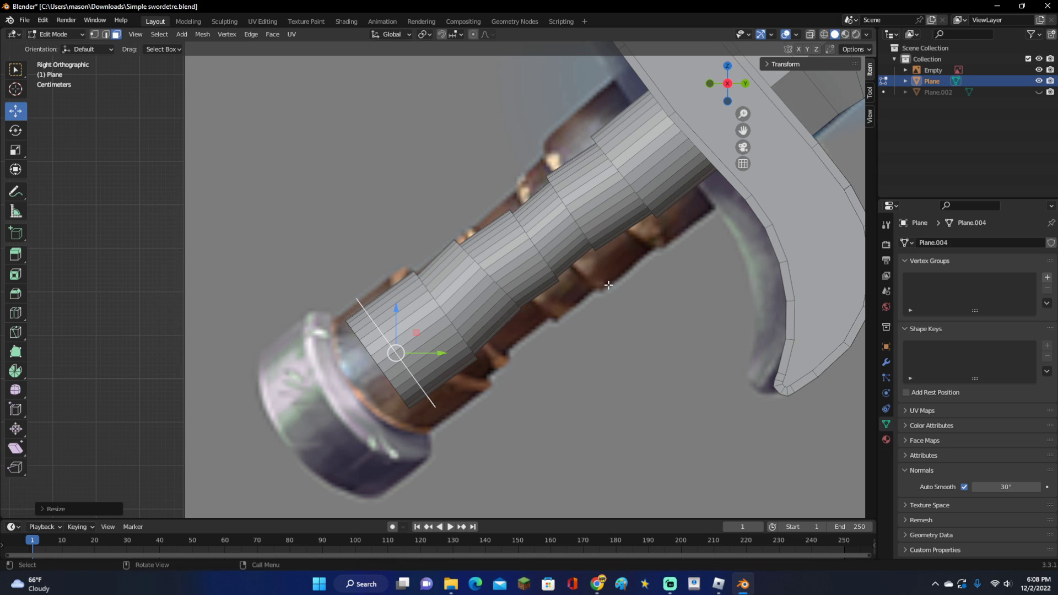
Step: Extrude the enlarged face into a pommel, widening the first section, extending the middle and tapering the end
key(e)
click(616, 301)
key(s)
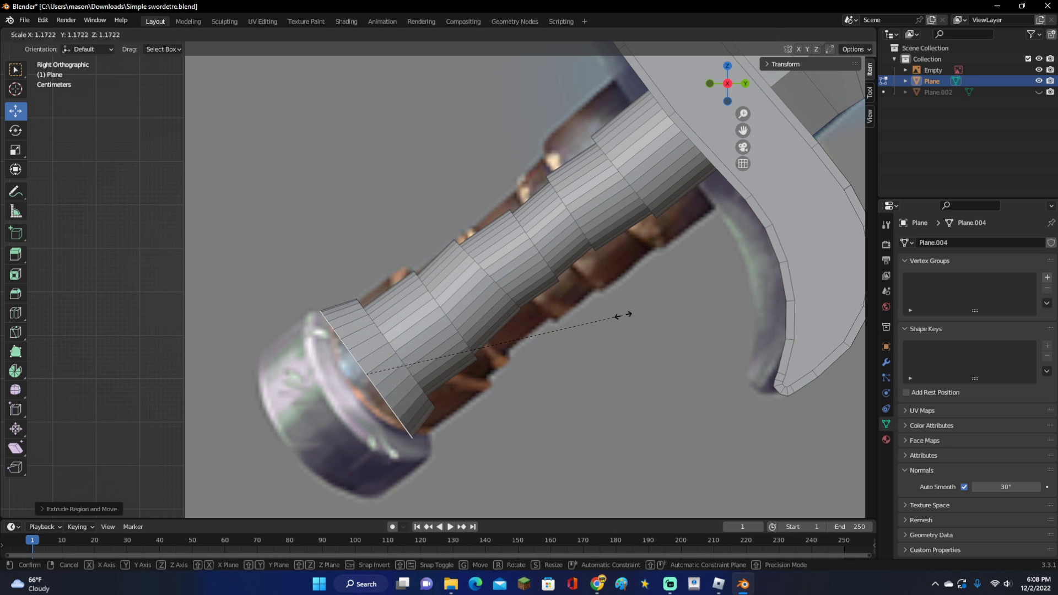
click(634, 313)
shift+middle_drag(660, 310, 747, 250)
key(e)
click(695, 296)
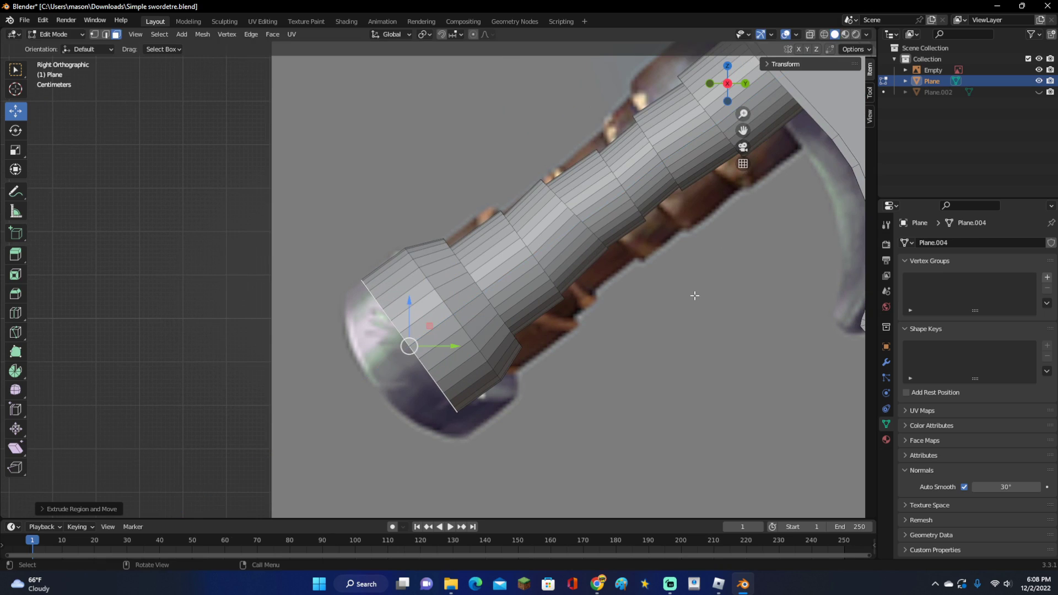
key(e)
click(674, 316)
key(s)
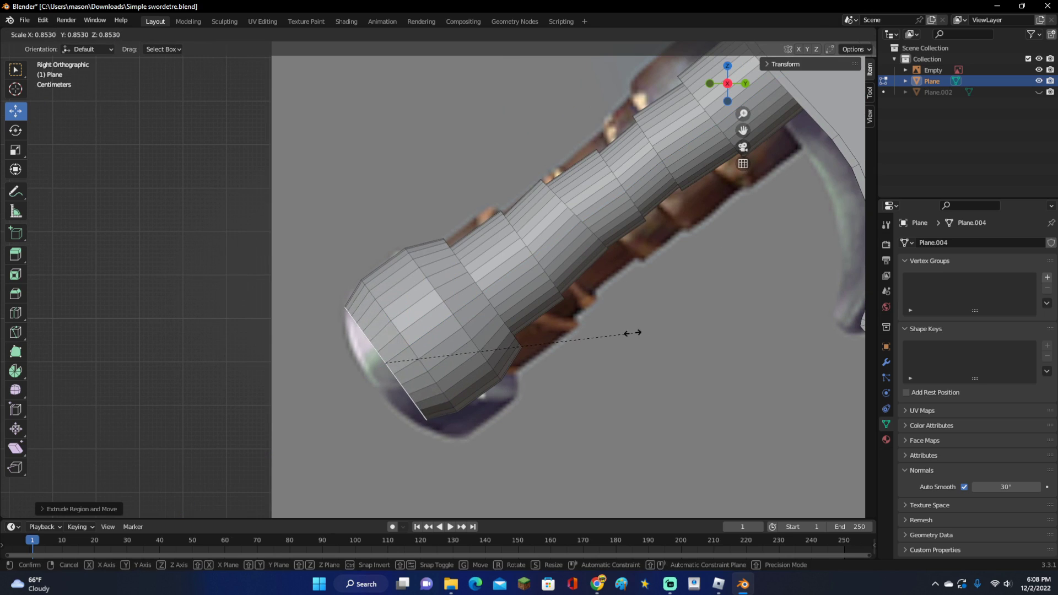
click(579, 343)
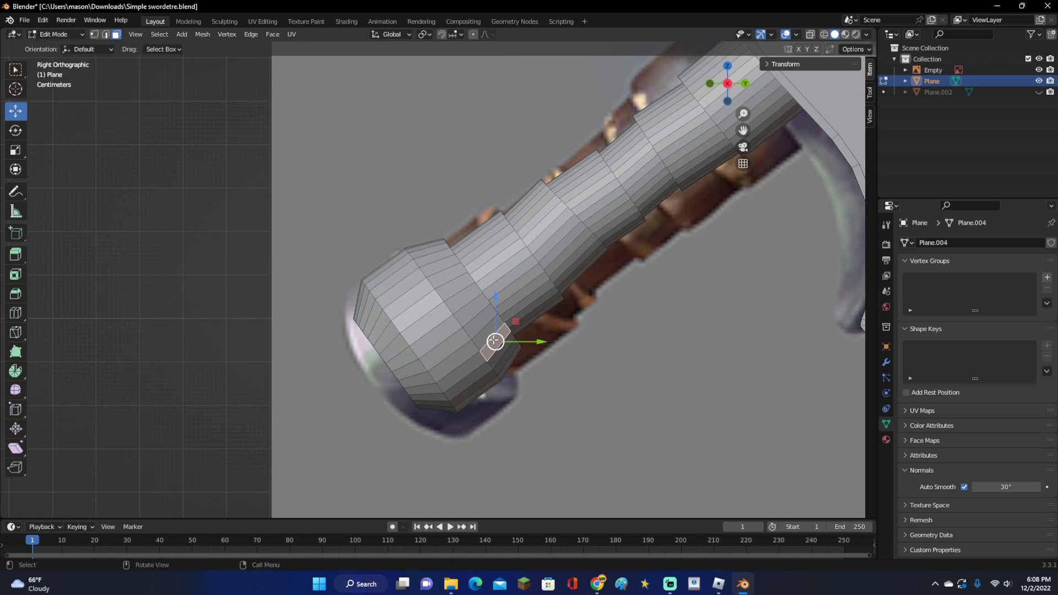
Step: Select the pommel's grip-side edge loop and end face, scale them down to about 0.85 and adjust their position
middle_drag(492, 342, 400, 356)
click(327, 354)
middle_drag(327, 354, 432, 310)
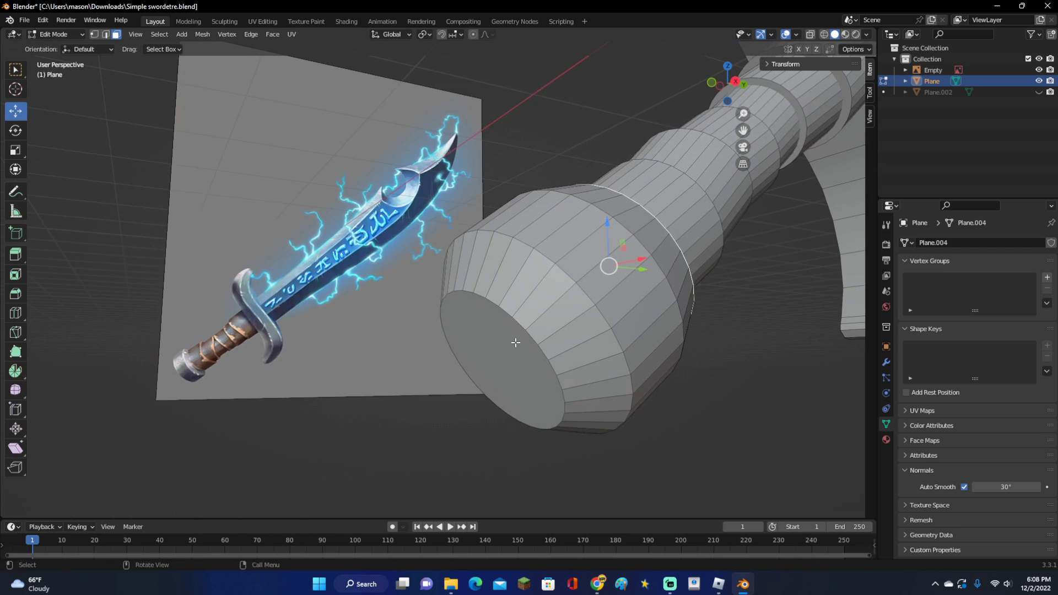
shift+click(514, 341)
click(734, 83)
key(s)
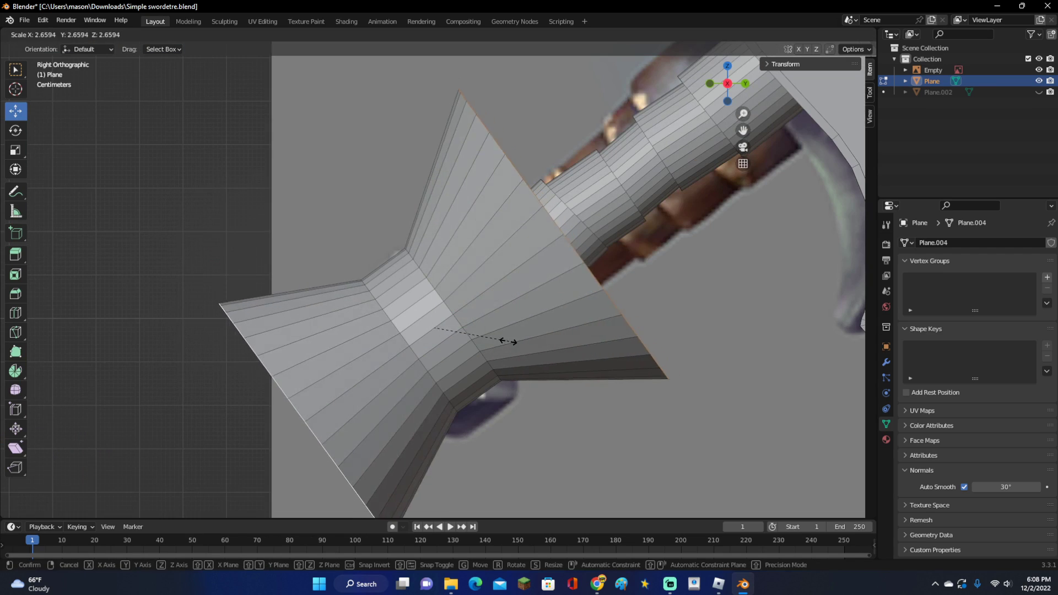
click(468, 333)
key(ctrl+z)
key(s)
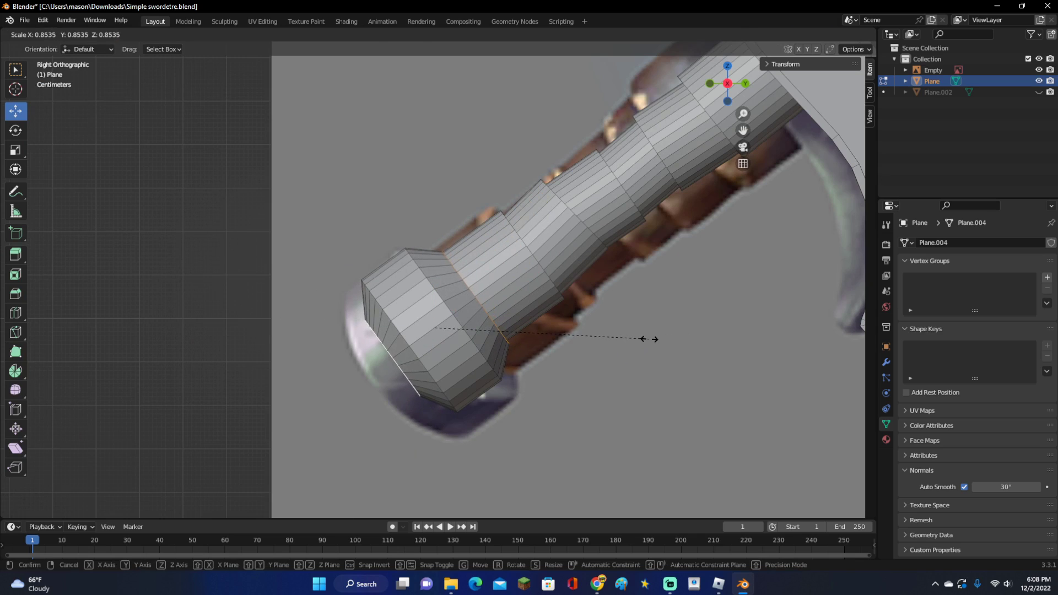
click(649, 338)
key(g)
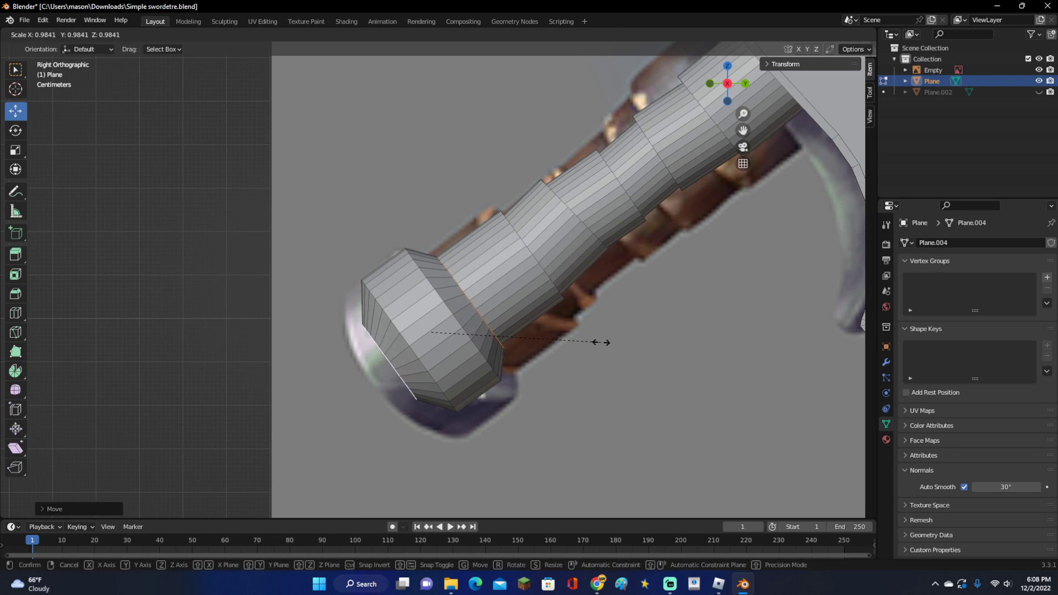
click(598, 343)
Step: Select the entire linked pommel, then scale and move it to fit the handle's end in the reference
click(458, 339)
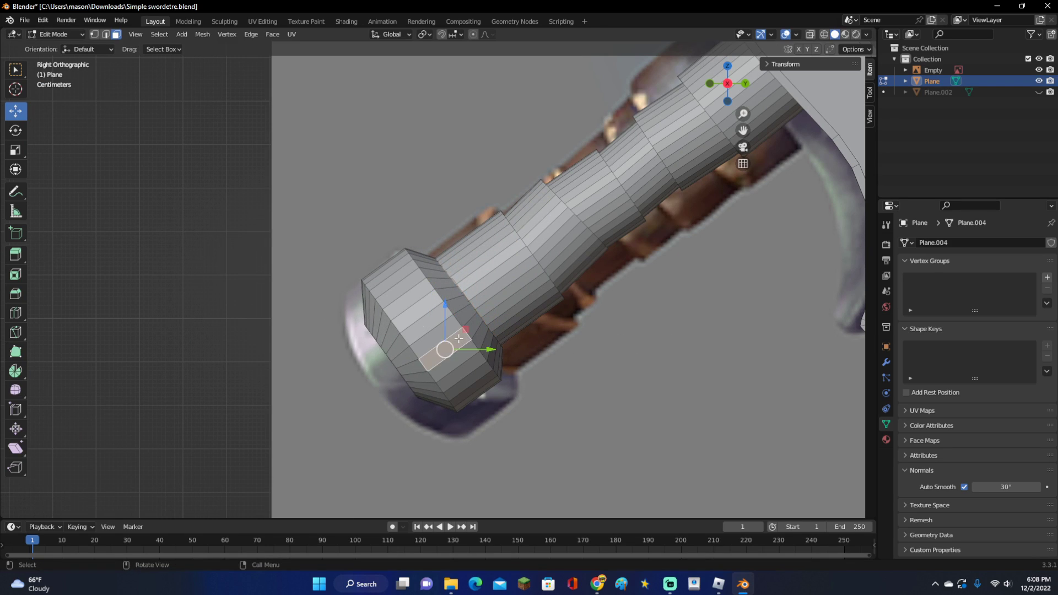
key(l)
middle_drag(512, 325, 493, 337)
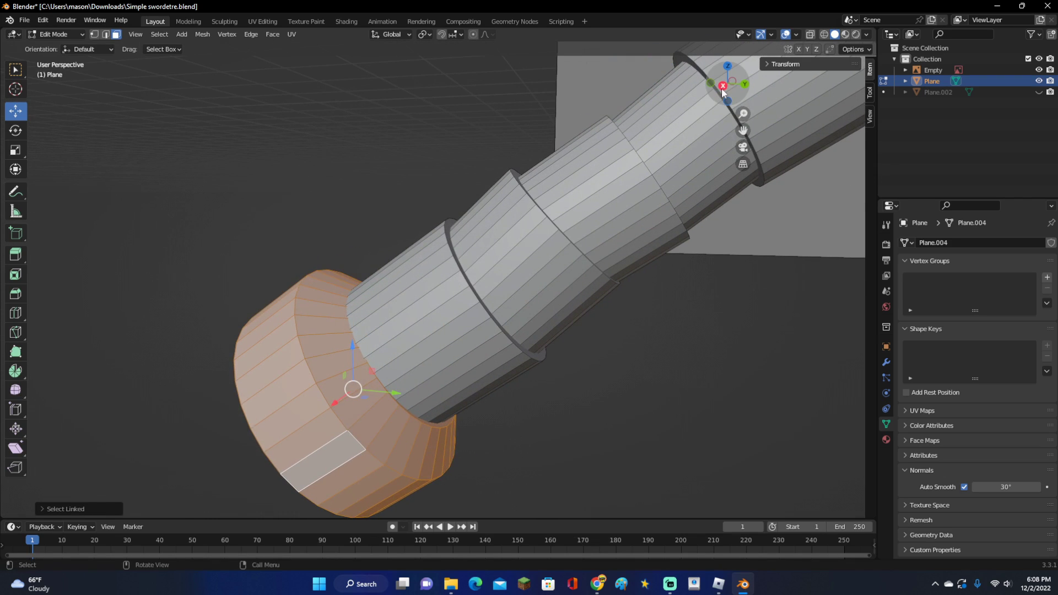
key(KP_3)
key(s)
click(749, 206)
key(g)
click(695, 246)
Step: Apply Shade Auto Smooth to the whole sword in Object Mode and deselect it
middle_drag(694, 246, 610, 330)
key(Tab)
click(521, 390)
scroll(535, 361, down, 8)
click(607, 245)
right_click(607, 245)
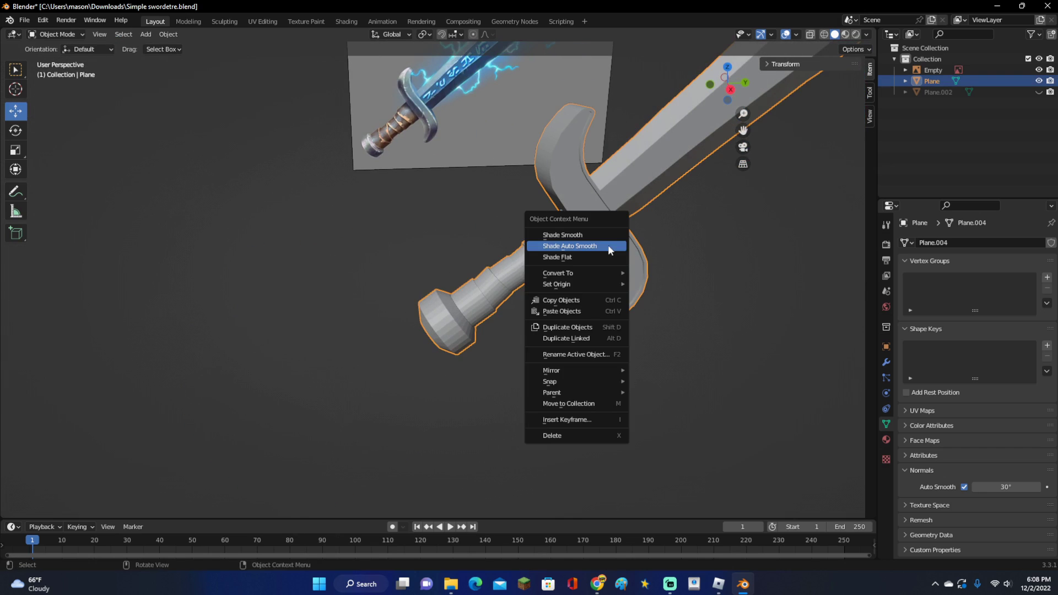
click(607, 244)
click(719, 228)
Step: Compare the sword with the reference image and set its Auto Smooth angle to 16.2°
scroll(718, 228, down, 3)
middle_drag(741, 234, 650, 230)
click(731, 93)
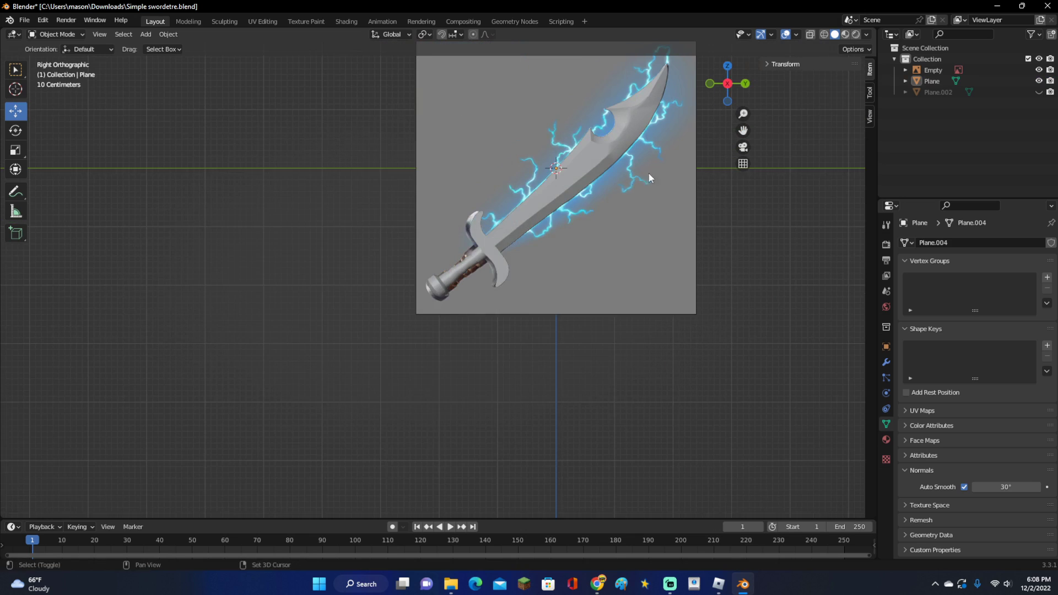
scroll(531, 266, up, 2)
middle_drag(531, 266, 560, 299)
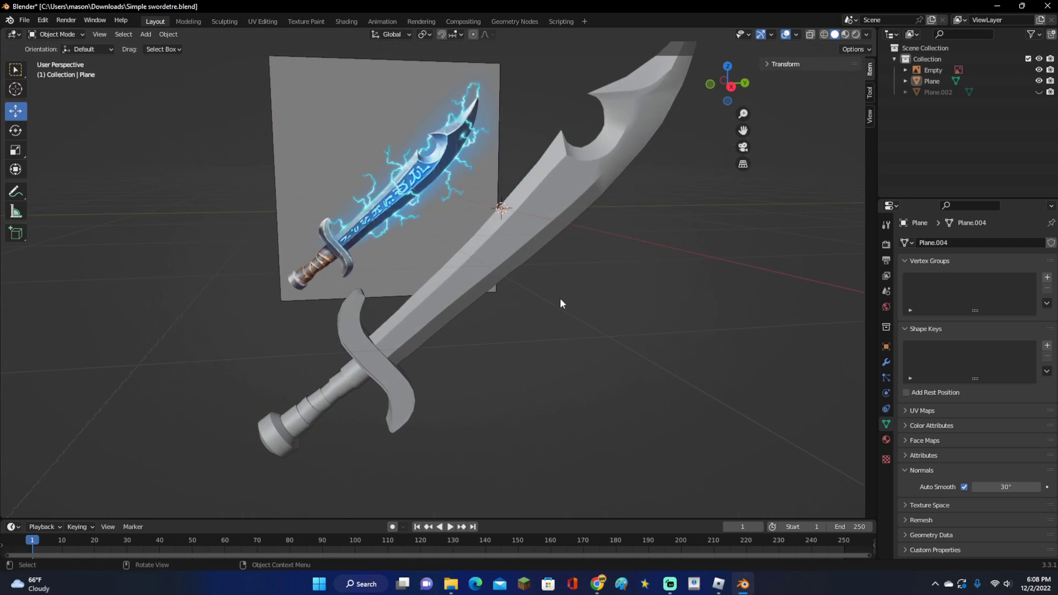
click(557, 200)
click(716, 312)
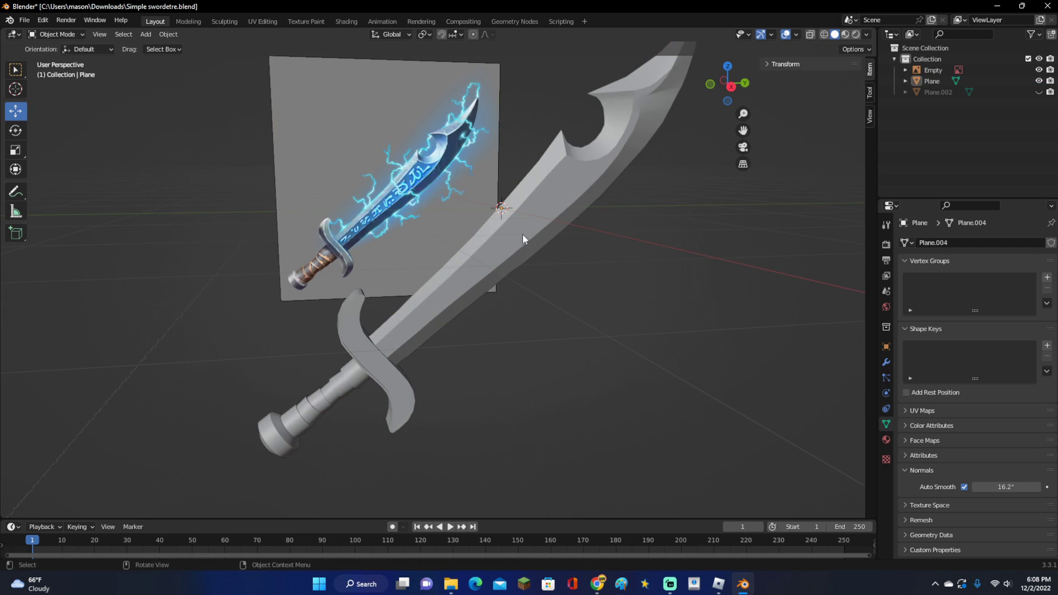
Step: Hide the reference image empty, leaving the sword visible and deselected in the viewport
click(546, 192)
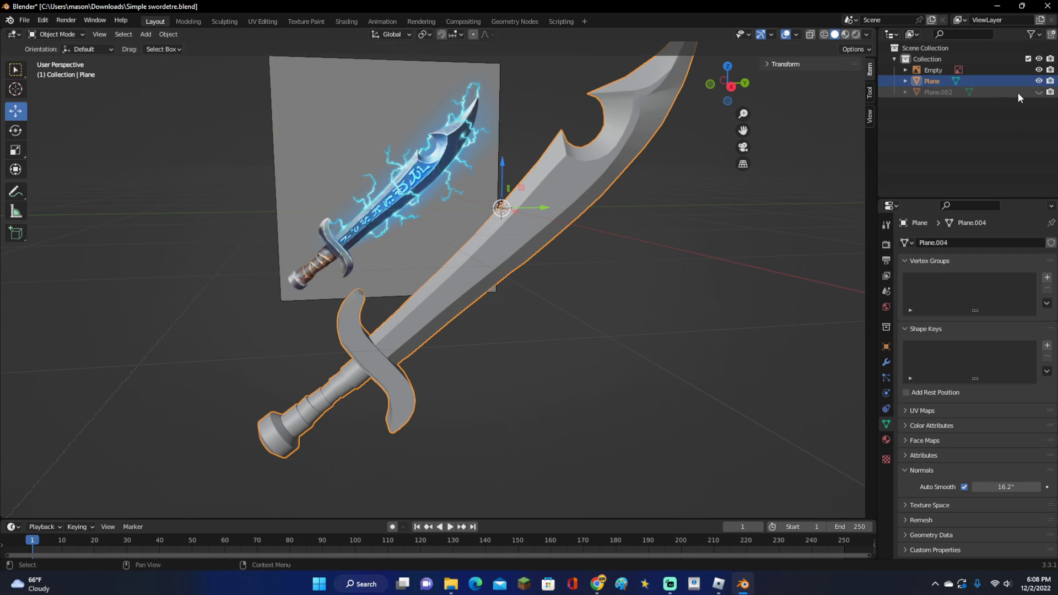
click(1038, 70)
click(636, 254)
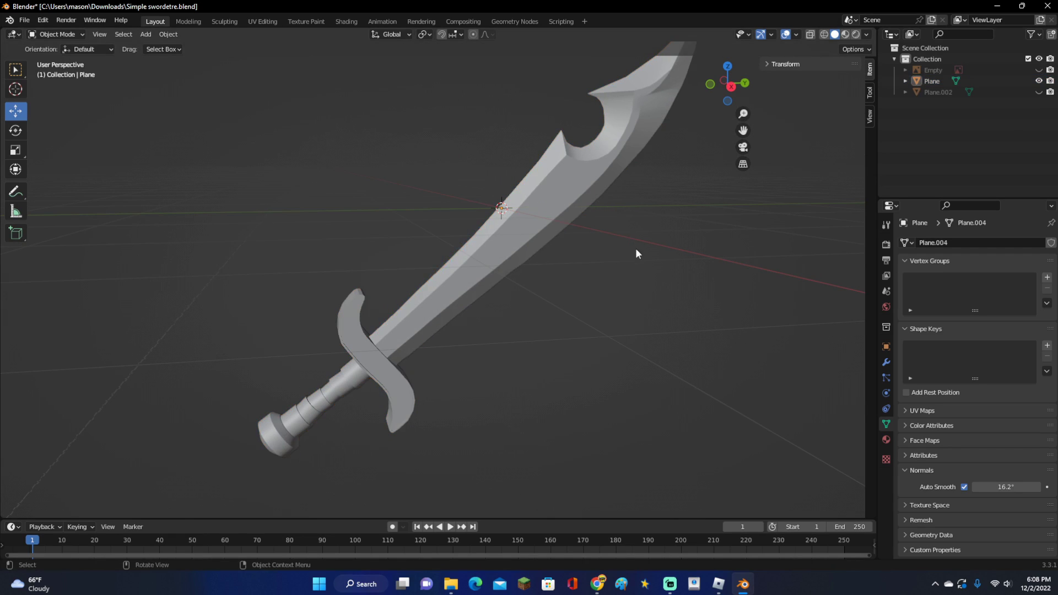
Step: Give the sword a new material and connect a pasted 123_Color pallet.png image texture's Color to the Base Color
click(542, 222)
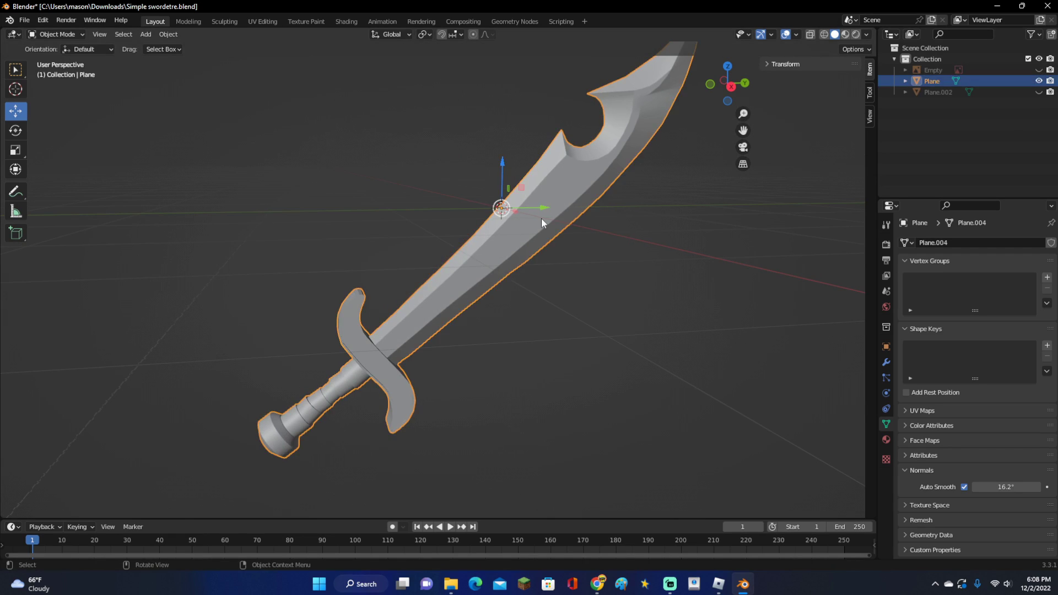
click(346, 22)
click(550, 341)
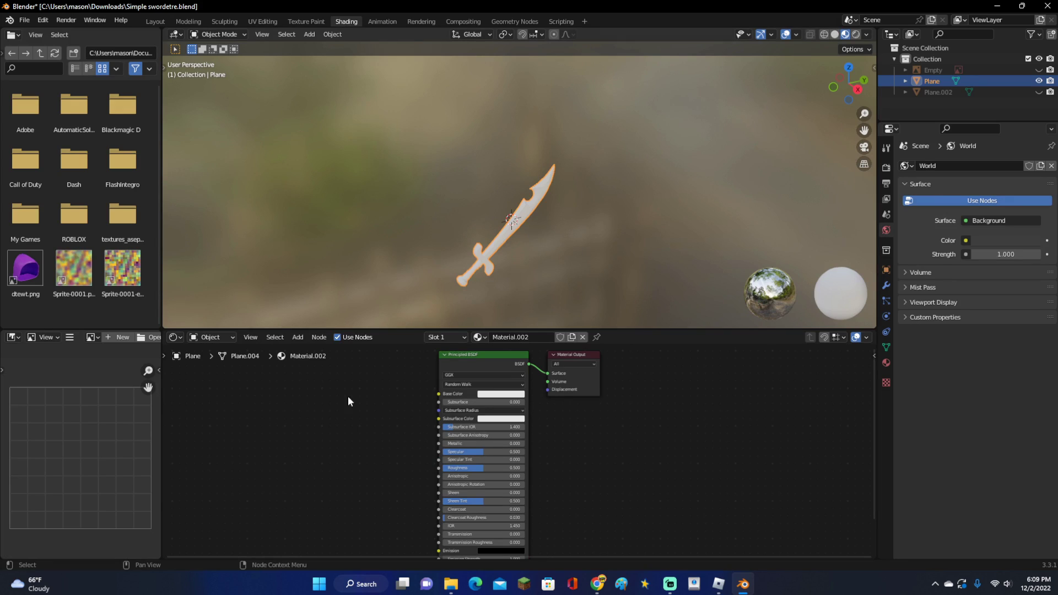
key(ctrl+v)
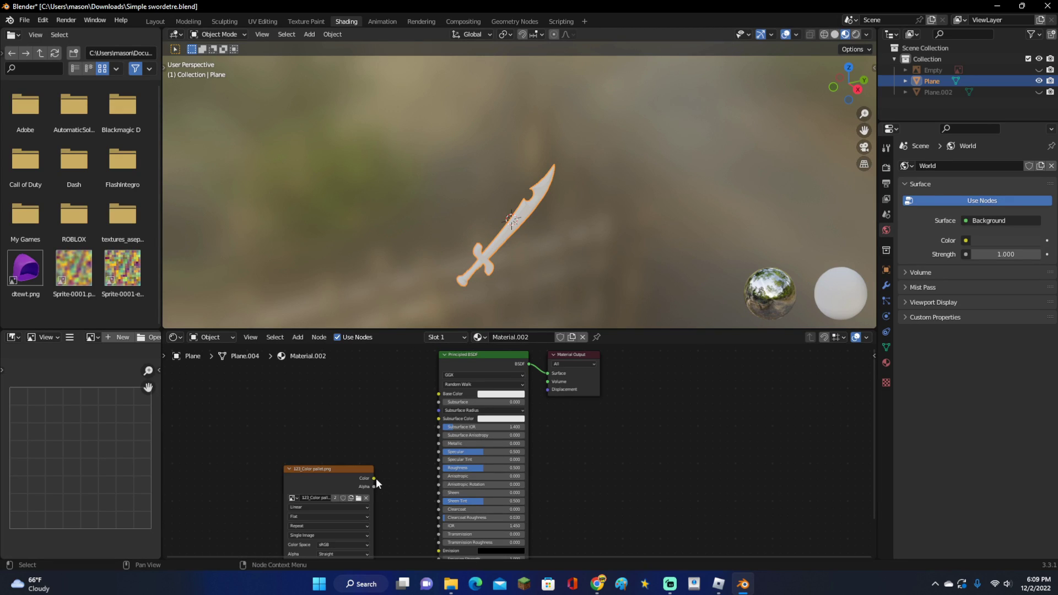
mouse_move(375, 478)
mouse_down()
mouse_move(401, 425)
mouse_move(367, 472)
mouse_up()
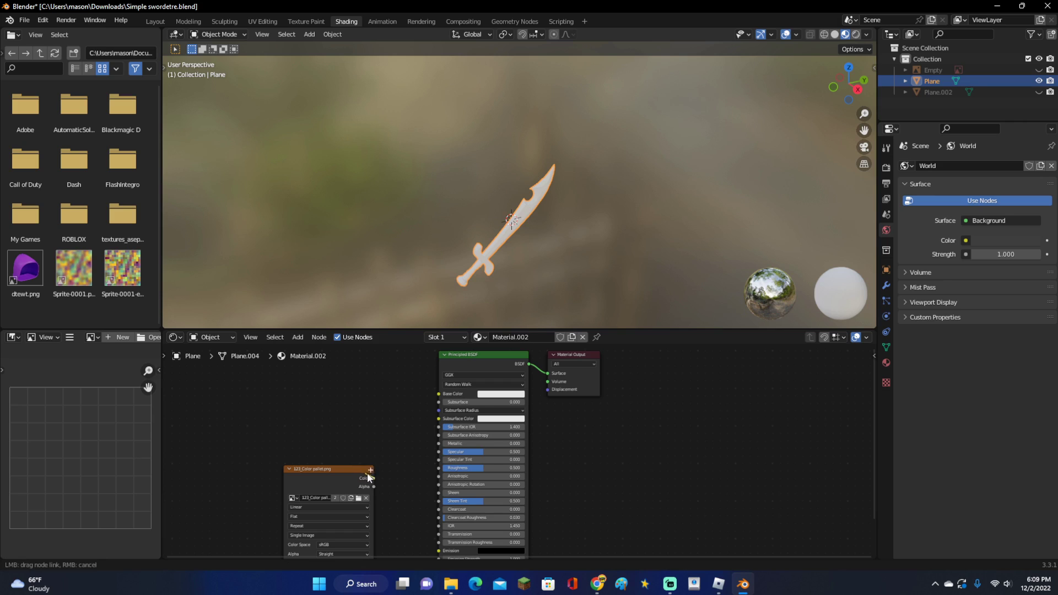
drag(424, 392, 439, 394)
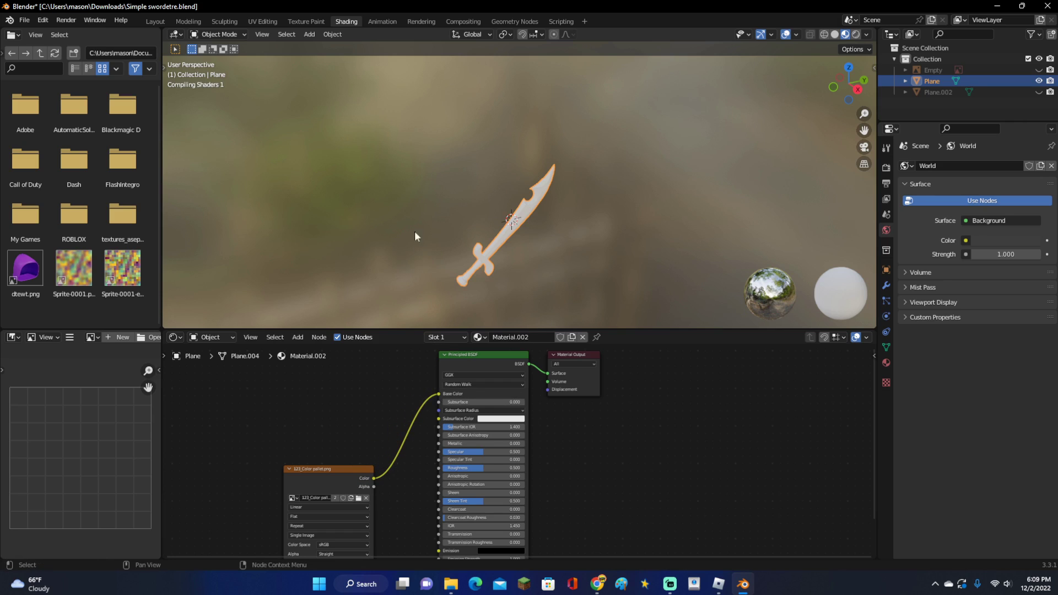
Step: Unwrap the entire sword mesh in UV Editing using Project from View from the right orthographic view, with material preview shading
click(262, 21)
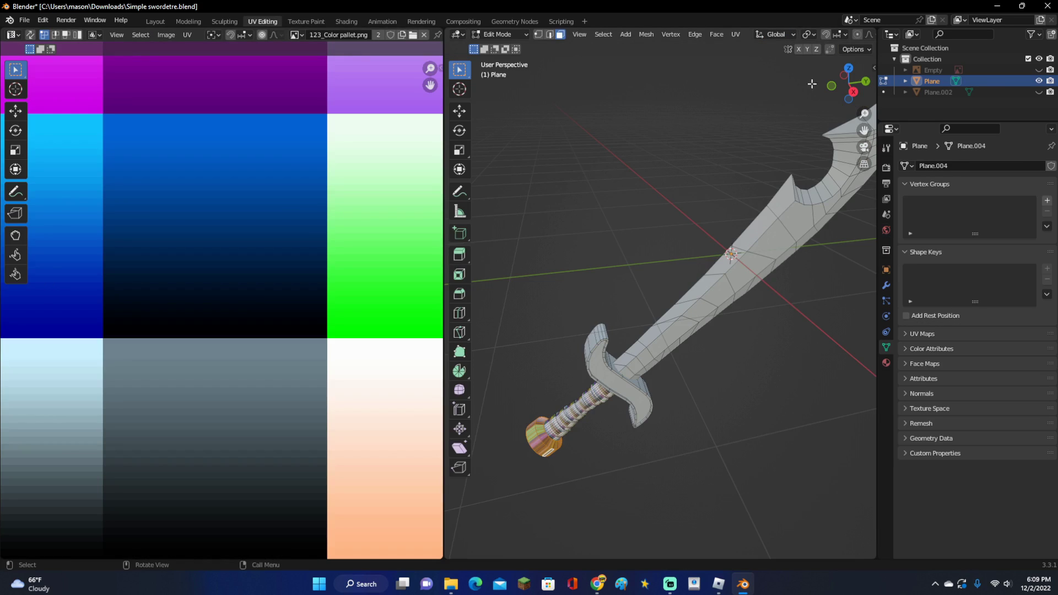
click(858, 90)
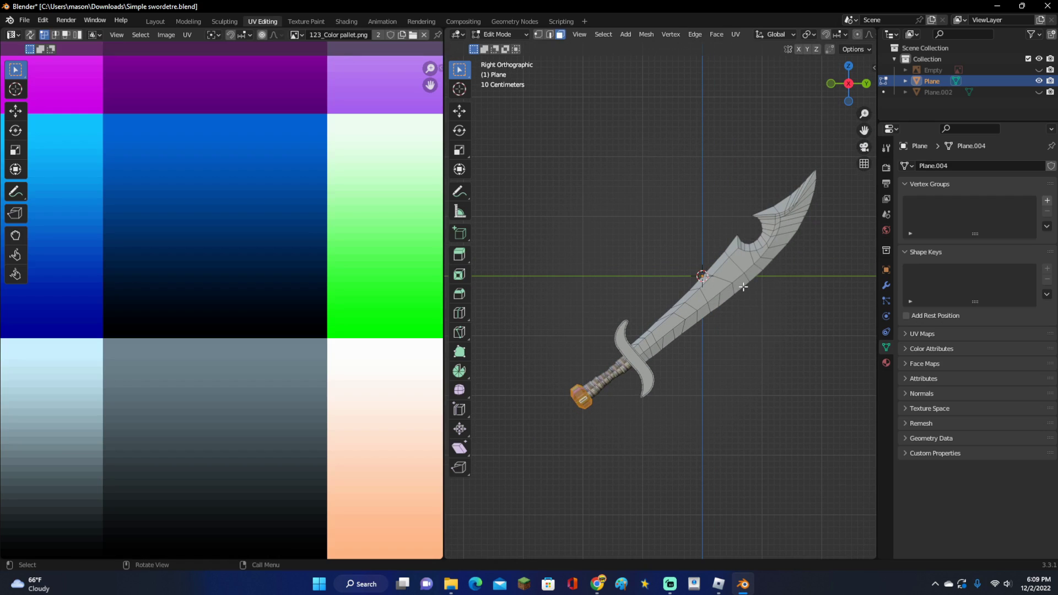
key(z)
click(740, 352)
key(a)
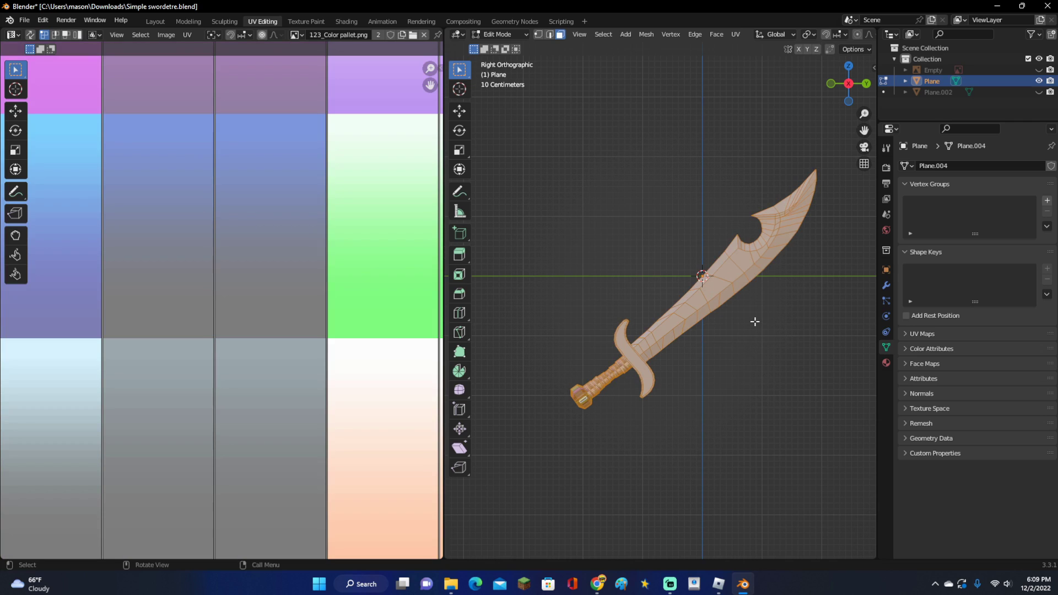
key(u)
click(755, 322)
Step: Select all of the blade's linked faces, then scale down their UVs and move them onto a blue-grey gradient of the colour palette
scroll(382, 335, down, 11)
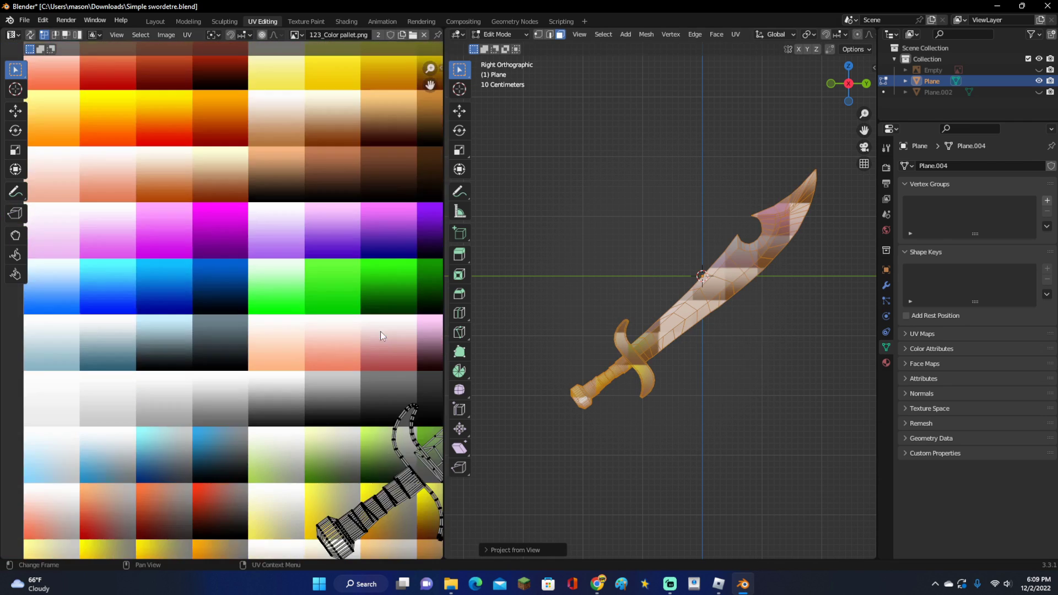
drag(241, 251, 330, 342)
click(729, 281)
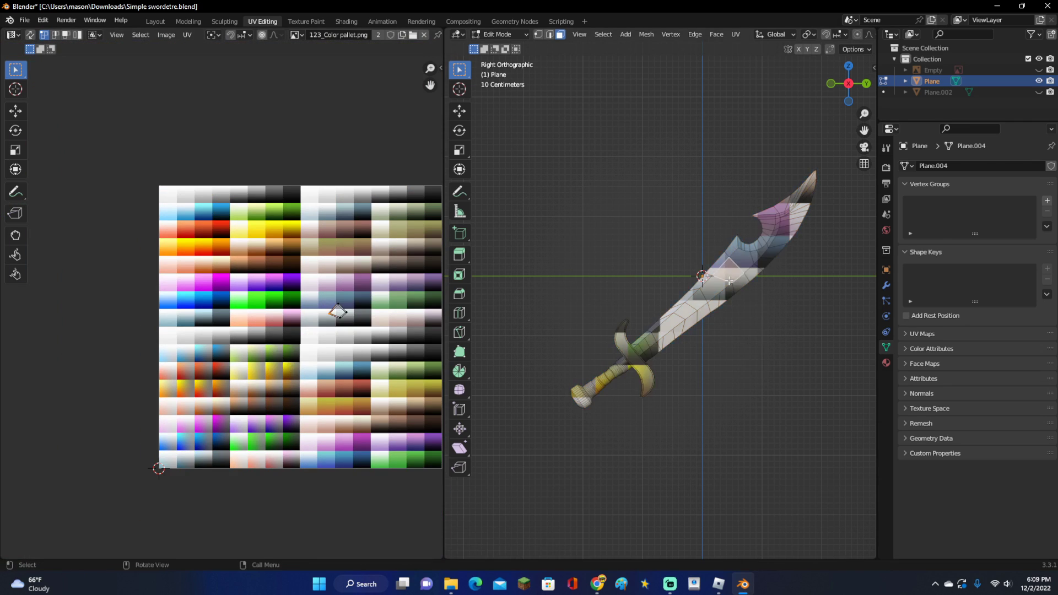
key(l)
click(758, 303)
key(l)
scroll(339, 358, down, 3)
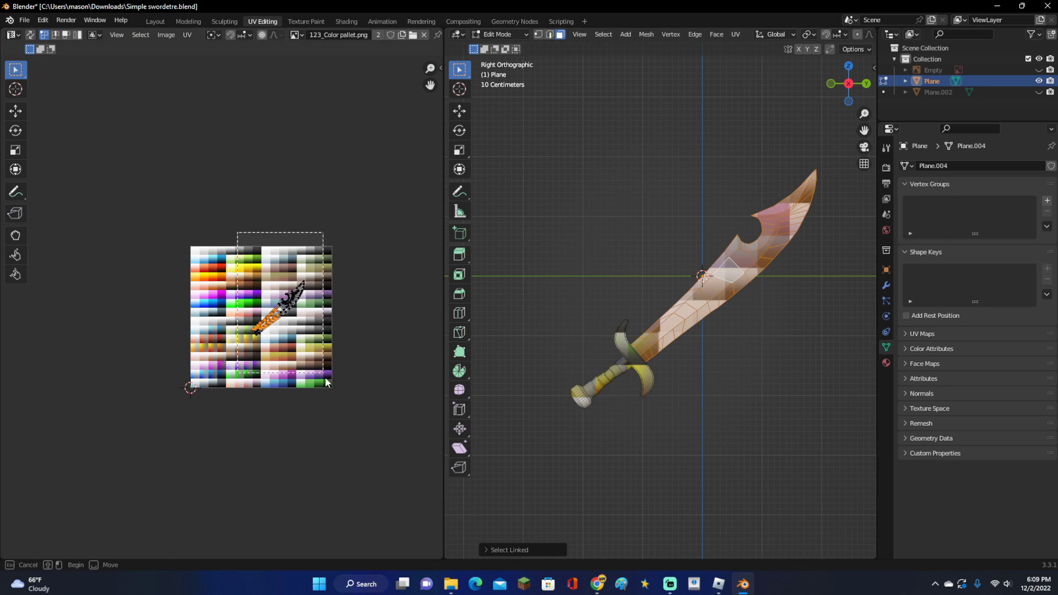
key(s)
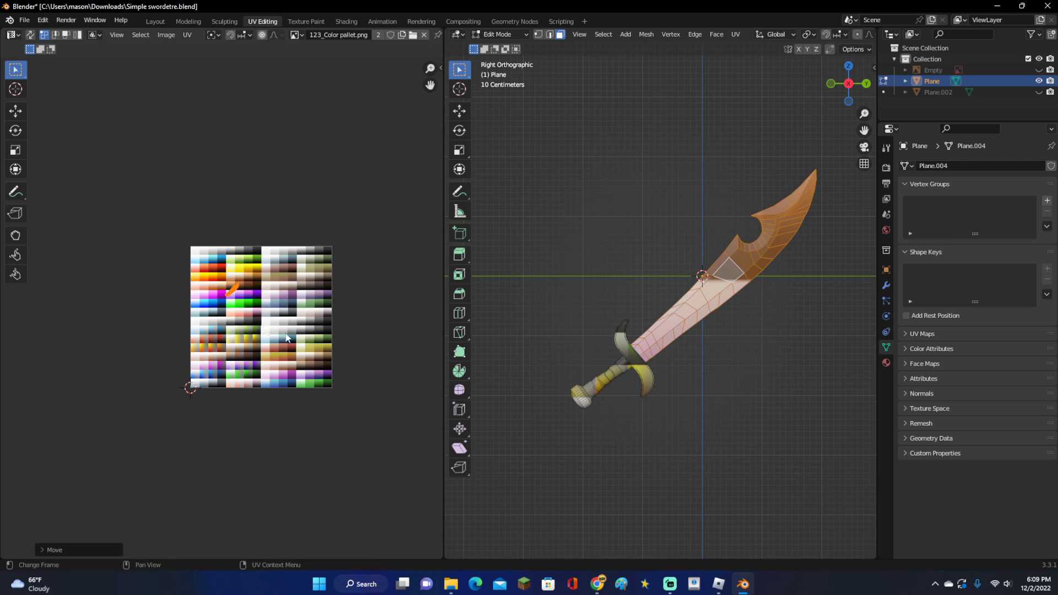
scroll(297, 342, up, 3)
click(270, 269)
scroll(279, 273, up, 2)
key(g)
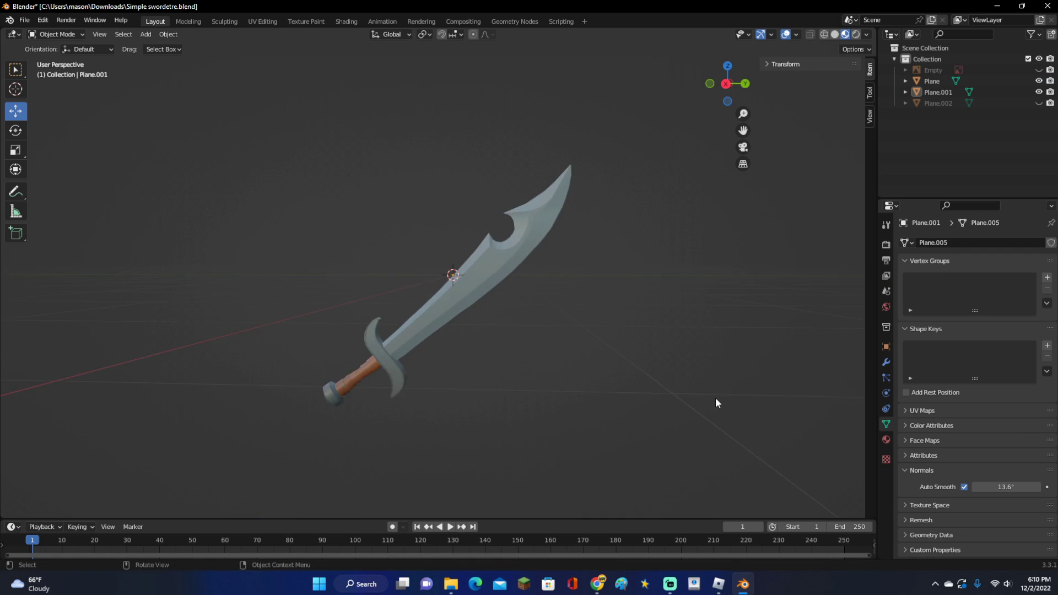
scroll(754, 403, up, 3)
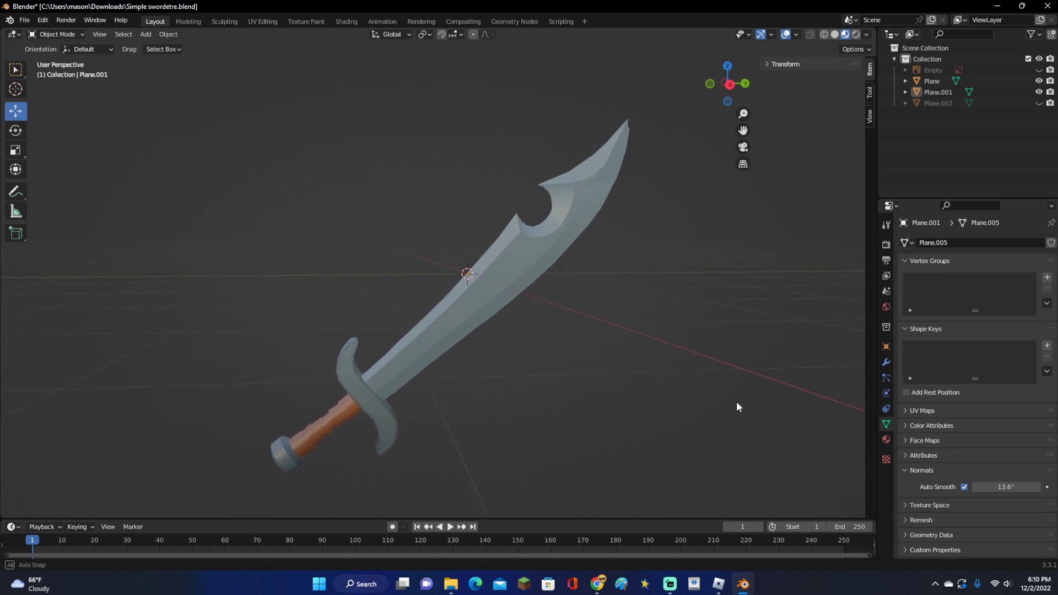